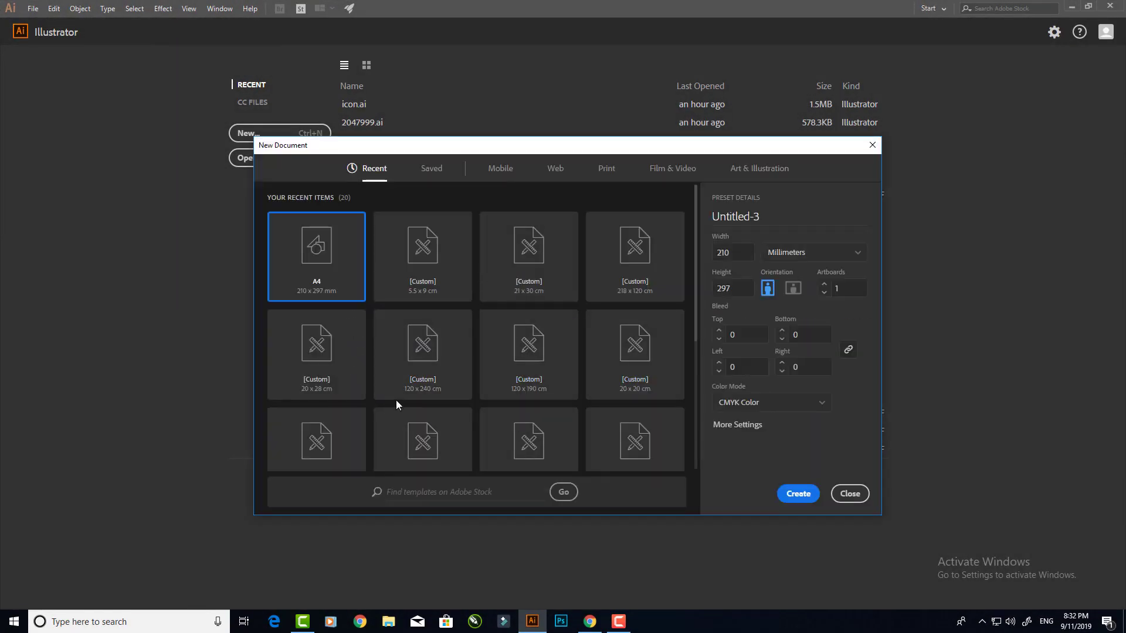
Create a new portrait A4 document (210 × 297 mm) from the Print presets.
click(609, 171)
click(455, 289)
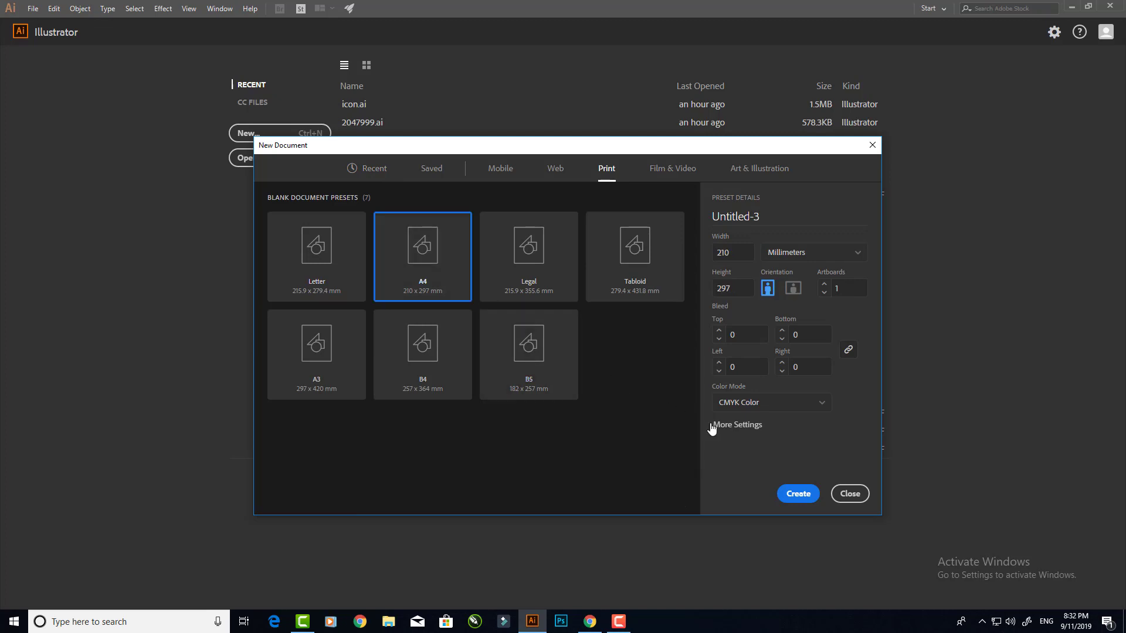
click(798, 494)
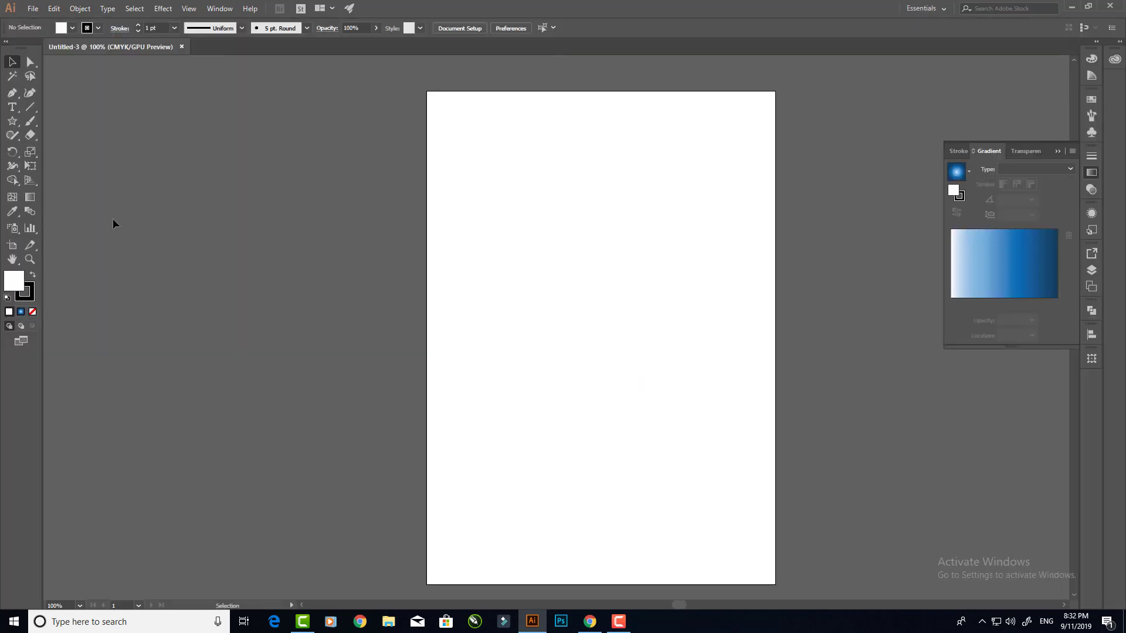
Draw a large circle over the page with the Ellipse tool.
click(11, 121)
click(58, 149)
drag(555, 204, 440, 260)
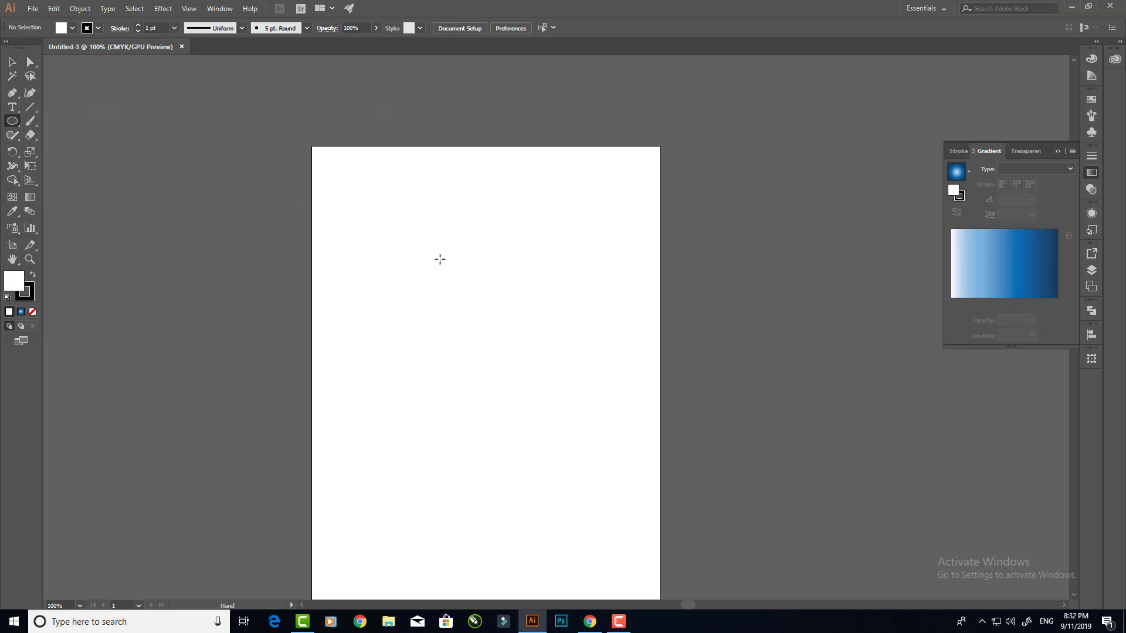
drag(443, 298, 657, 413)
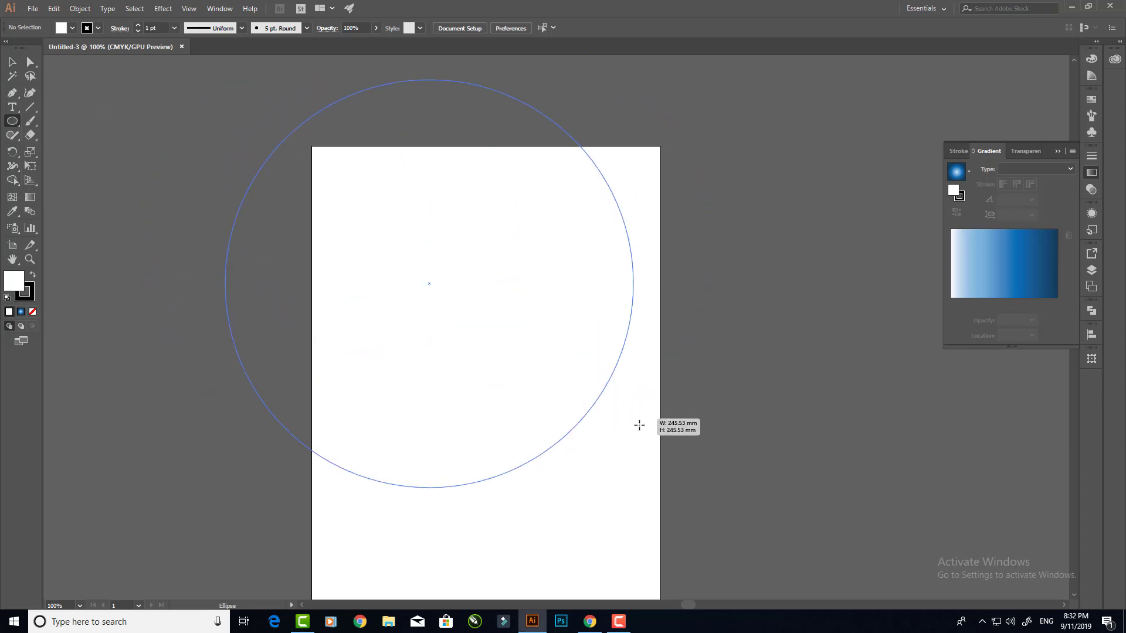
Centre the circle horizontally, move it to the page top and stretch it into a wider ellipse.
key(v)
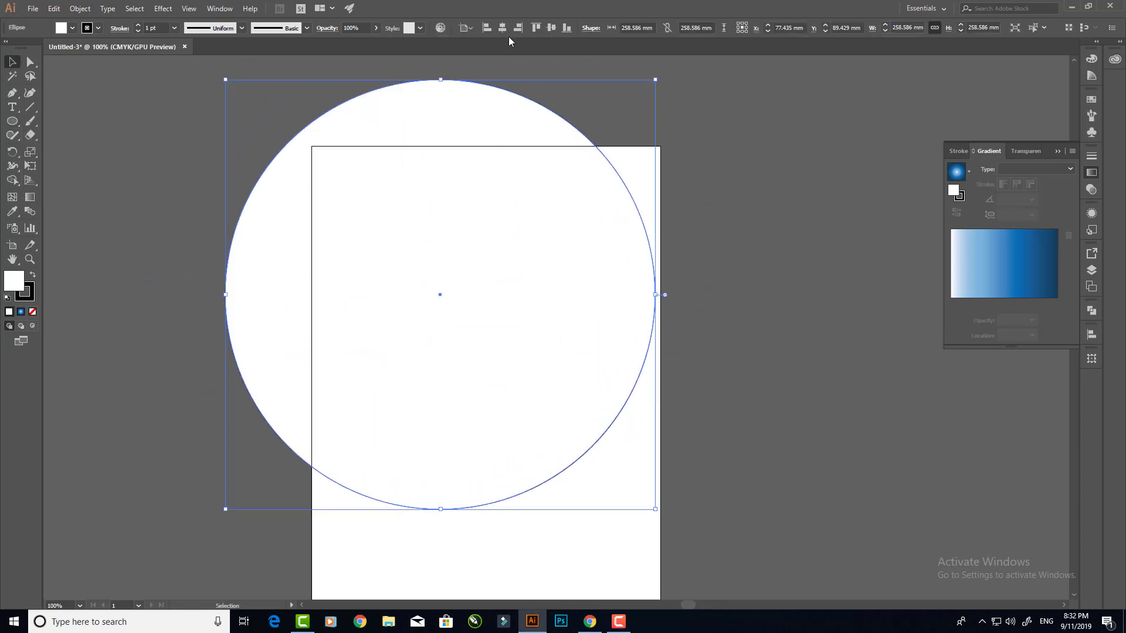
click(502, 28)
click(565, 30)
drag(508, 360, 499, 89)
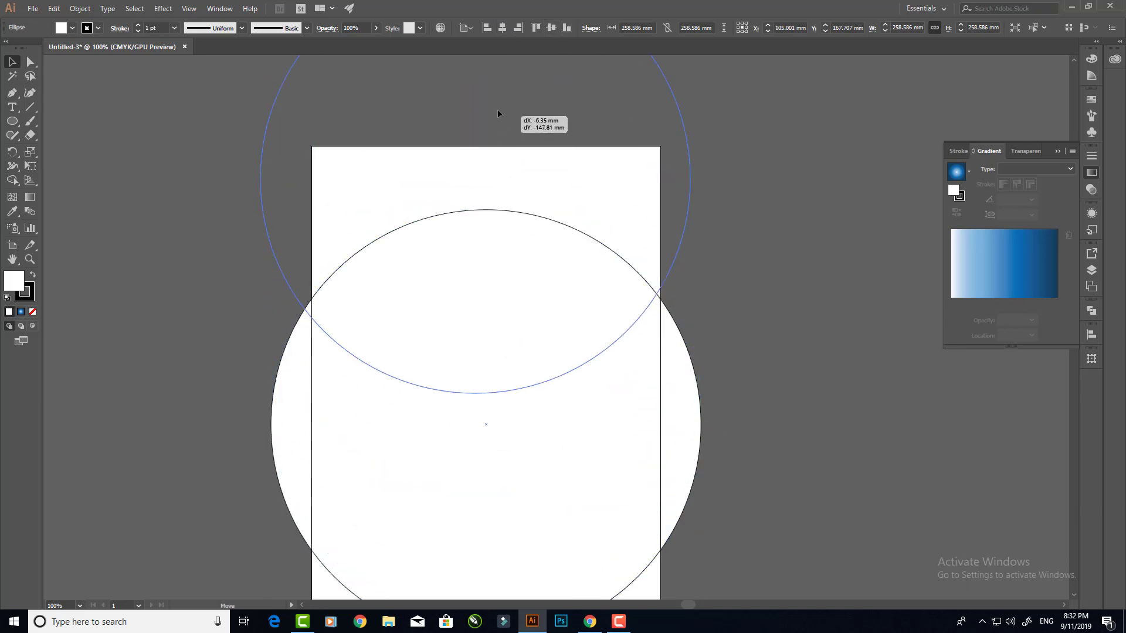
scroll(703, 282, down, 1)
scroll(649, 277, down, 1)
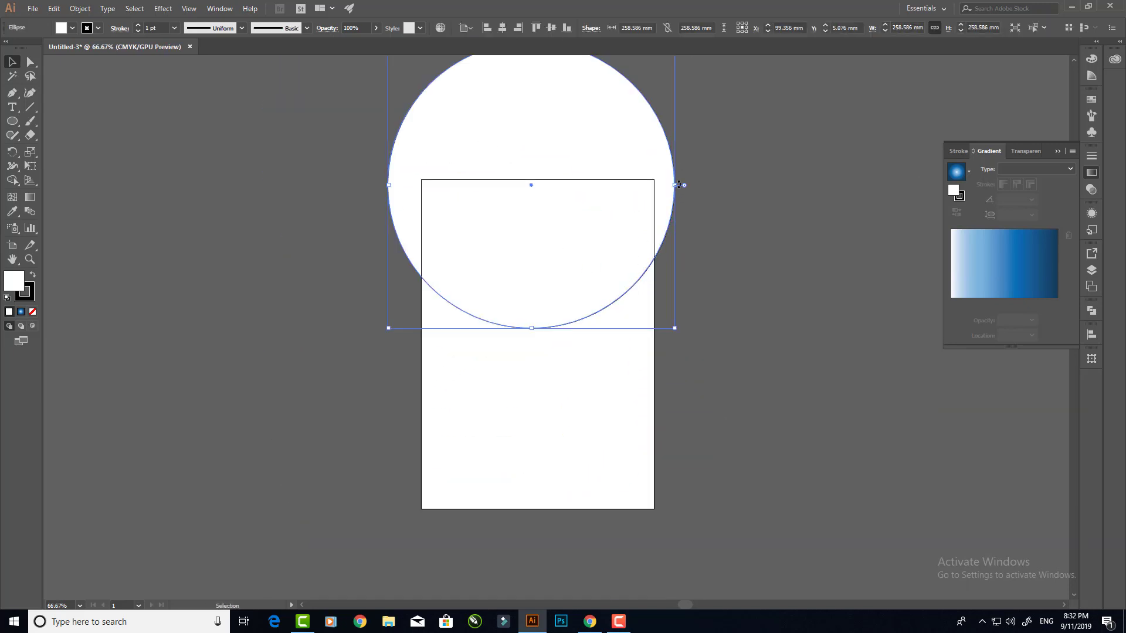
drag(676, 185, 701, 185)
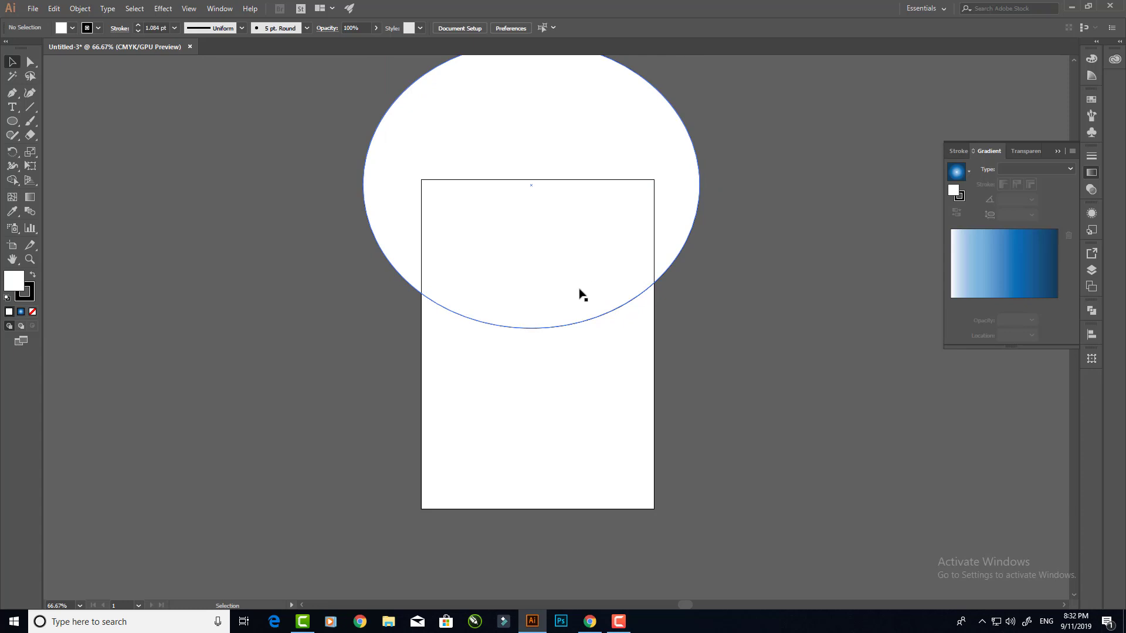
drag(580, 299, 579, 287)
click(111, 208)
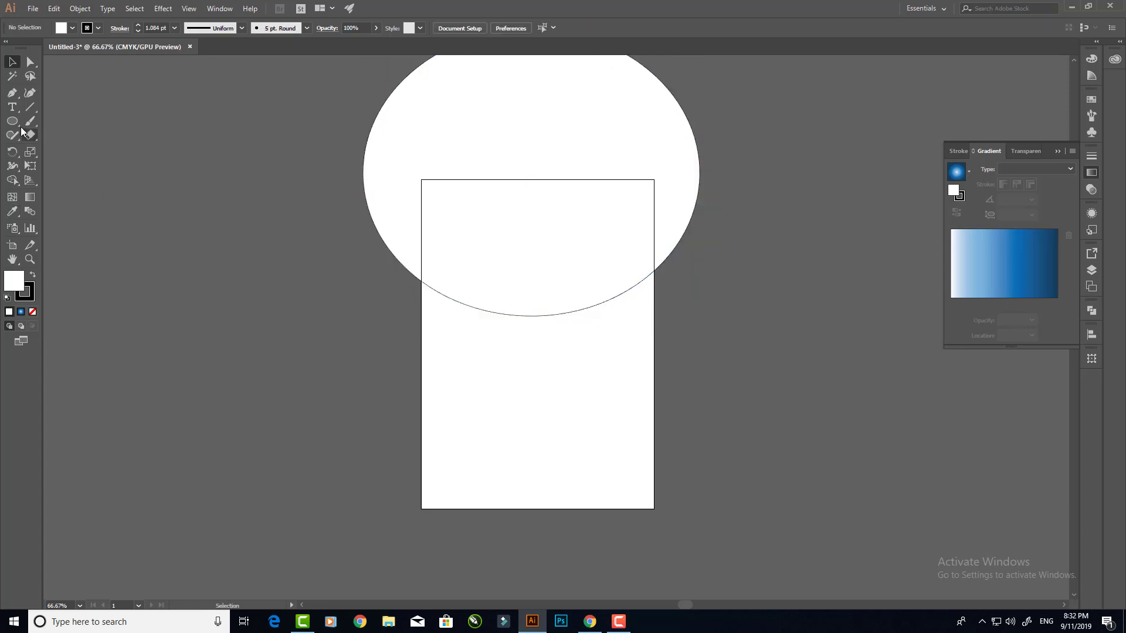
drag(12, 121, 34, 121)
Create a 210 × 297 mm rectangle at the page corner.
click(36, 121)
click(422, 179)
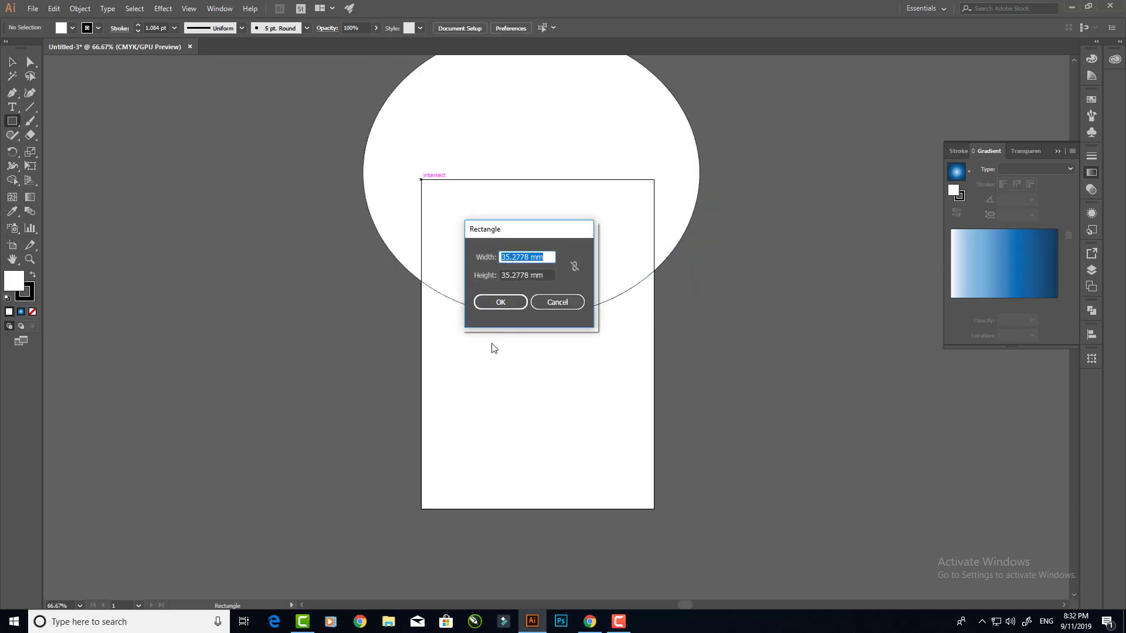
text(210)
key(Tab)
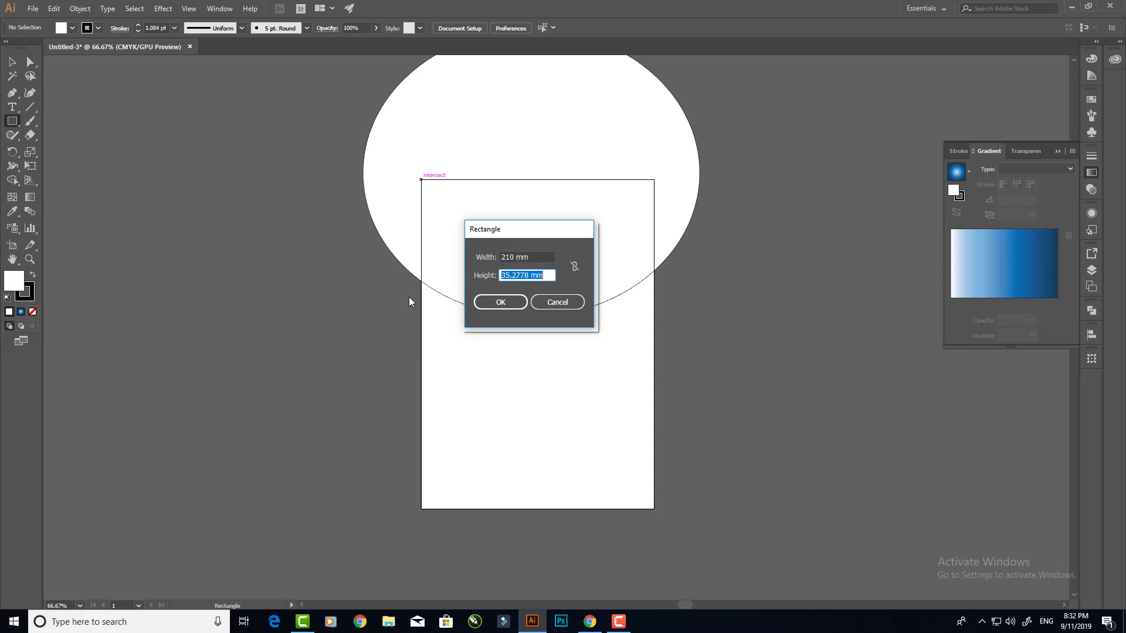
text(297)
key(Return)
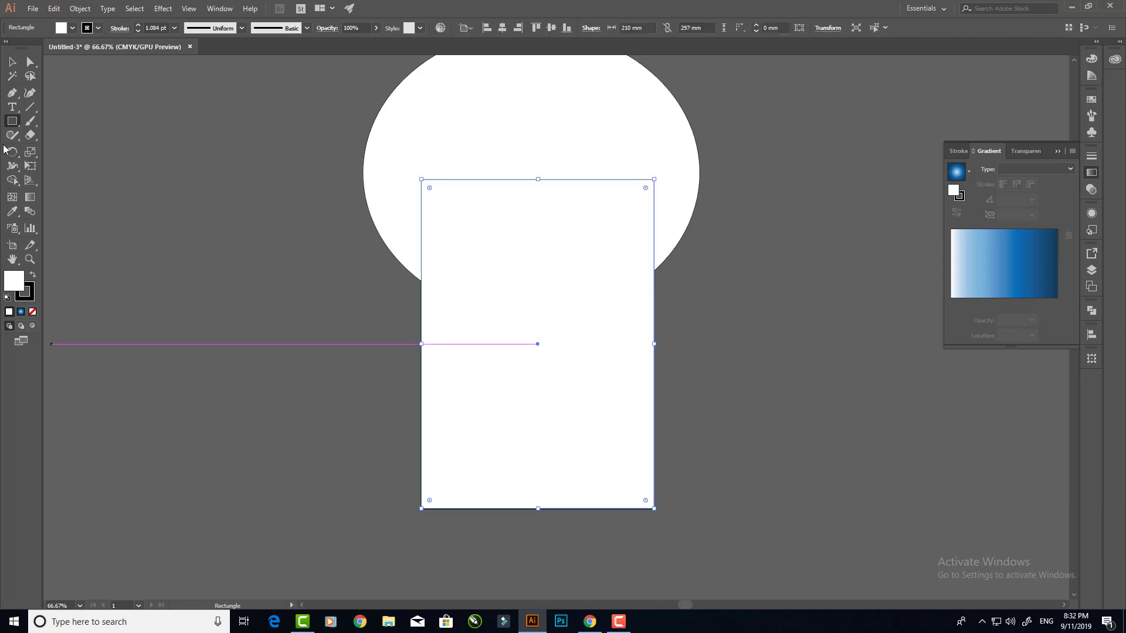
Trim the ellipse parts outside the page using Shape Builder on both shapes.
click(11, 61)
click(373, 170)
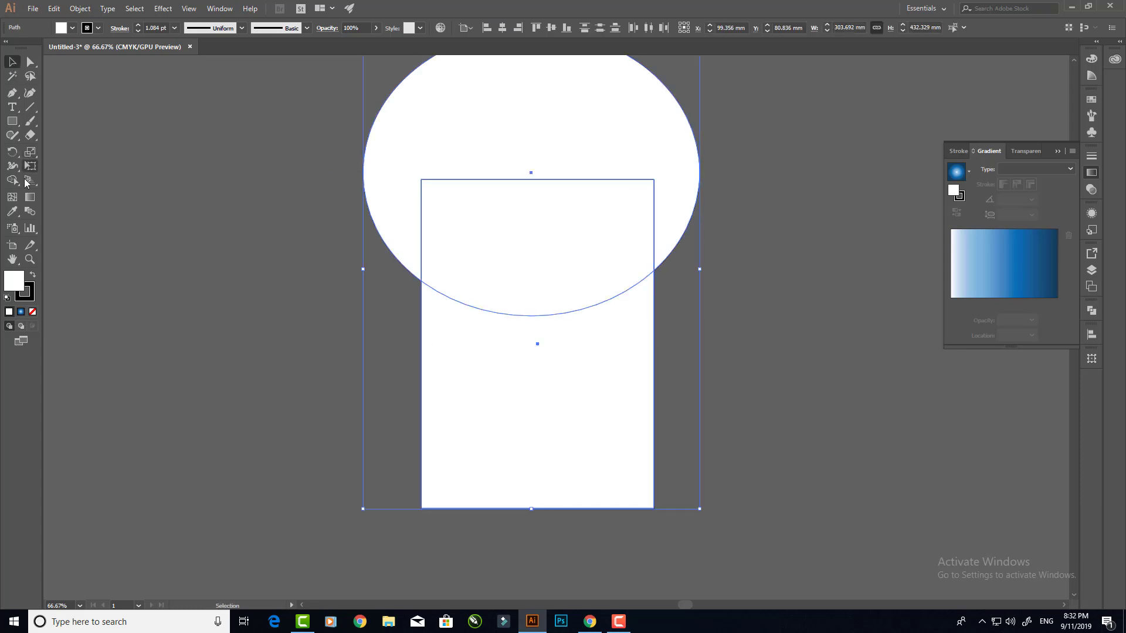
click(12, 180)
click(58, 179)
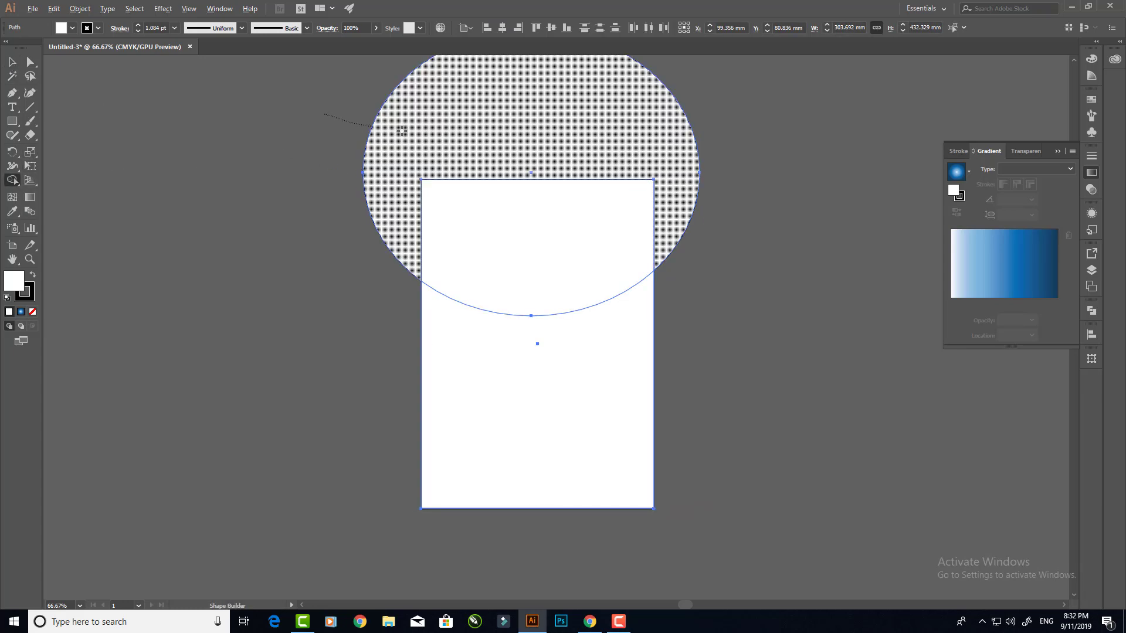
mouse_move(402, 130)
mouse_down()
mouse_move(448, 144)
mouse_move(506, 334)
mouse_up()
Fill the top arc shape with red.
click(12, 61)
shift+click(423, 358)
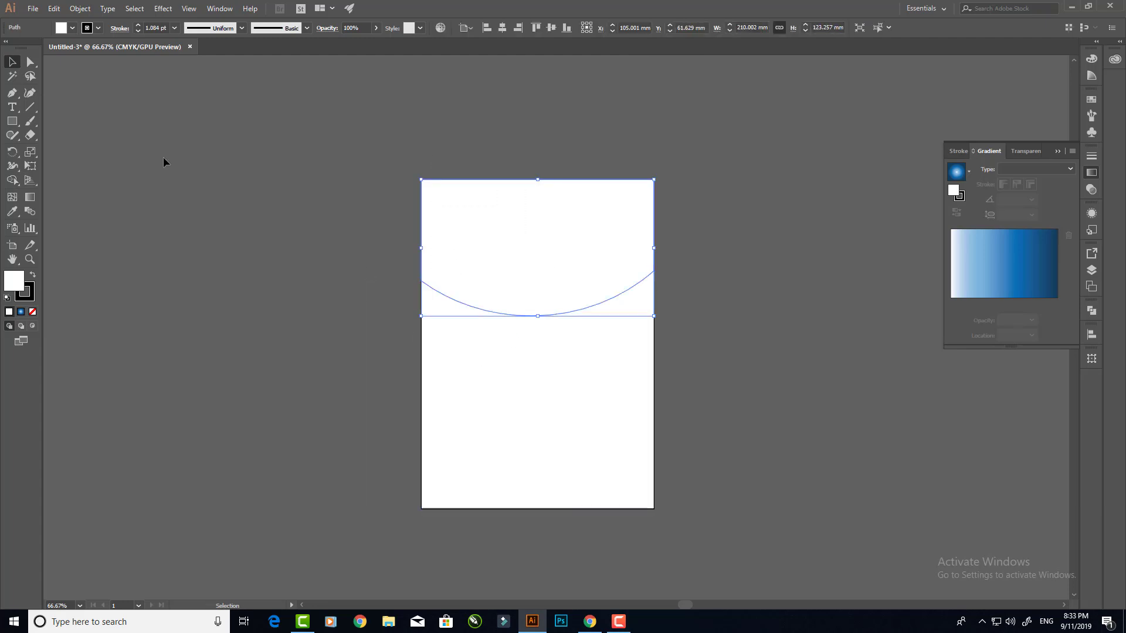
click(64, 28)
click(41, 47)
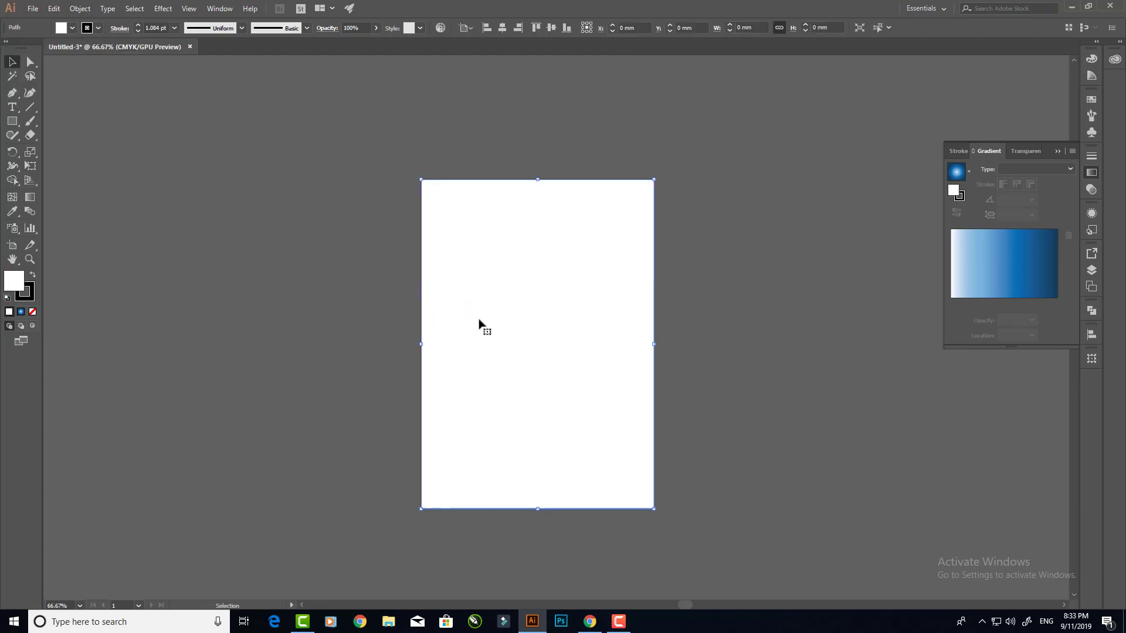
Delete the leftover white rectangle.
drag(480, 324, 875, 345)
drag(768, 368, 637, 352)
click(711, 362)
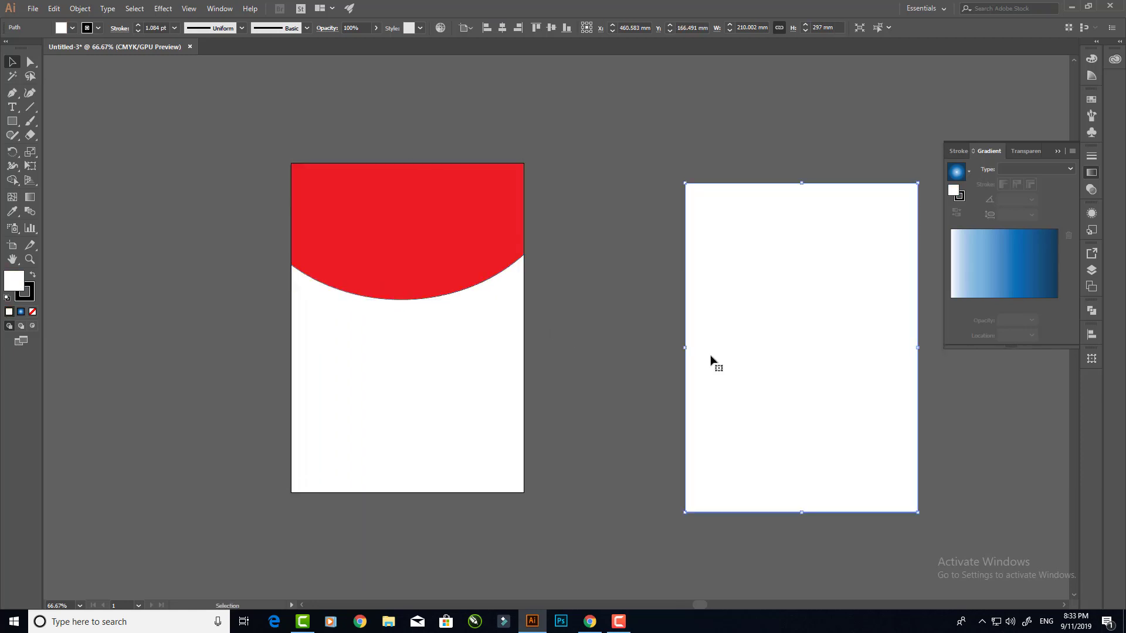
key(Delete)
Copy the red shape, Paste in Back, and stretch the copy slightly lower.
click(404, 261)
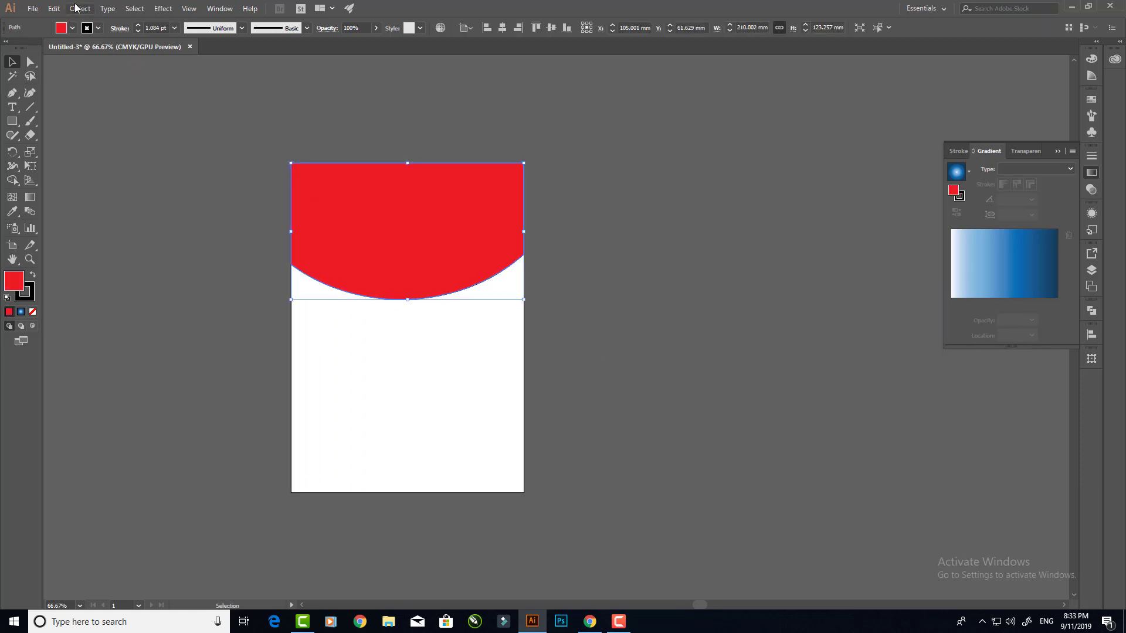
click(53, 8)
click(72, 65)
click(53, 8)
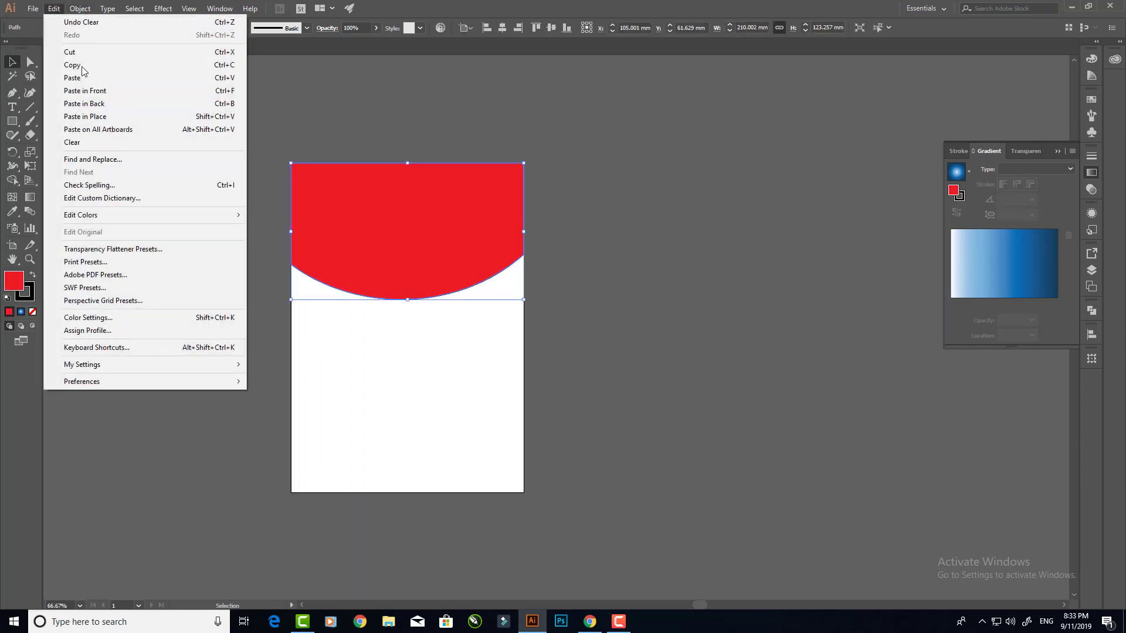
click(88, 103)
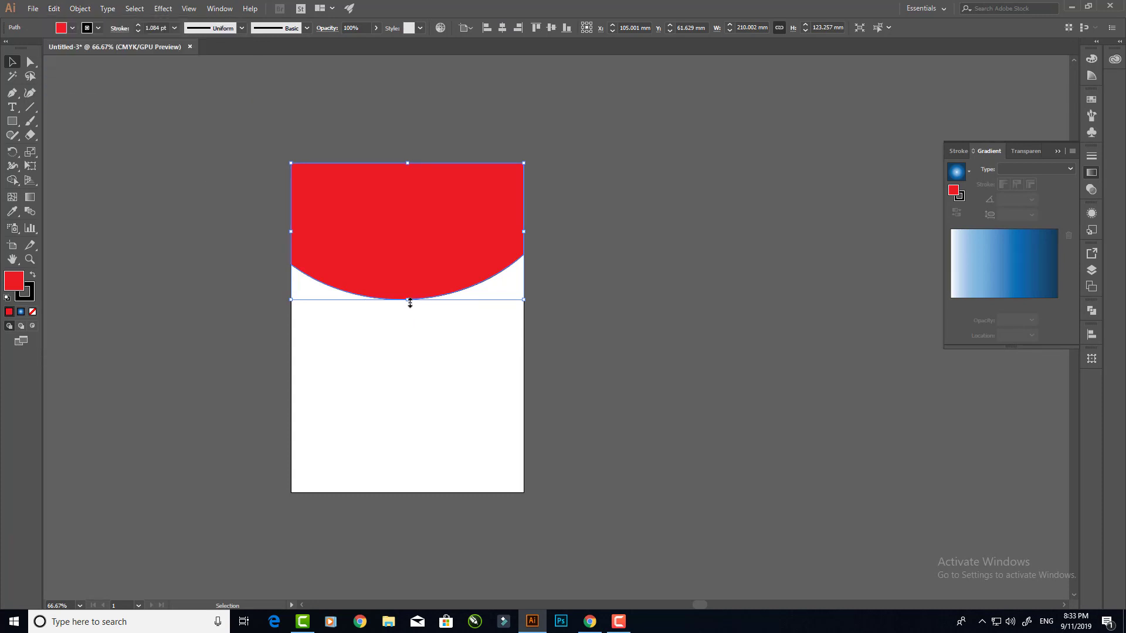
drag(410, 299, 410, 306)
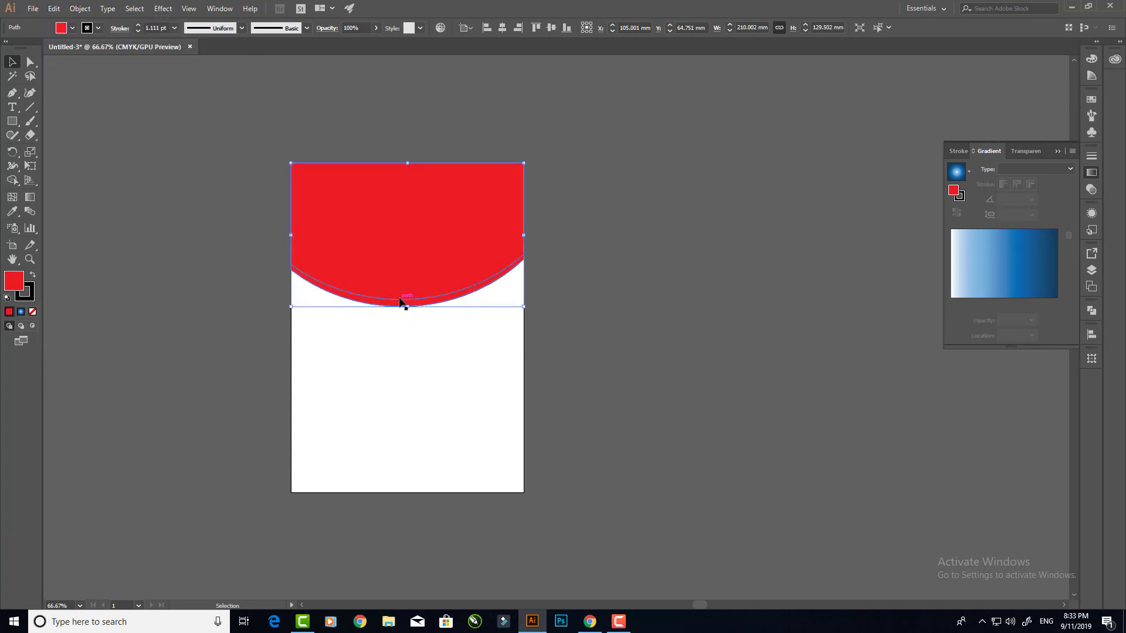
Give the back copy an orange fill and no stroke.
click(170, 258)
click(327, 294)
click(72, 28)
click(114, 48)
click(154, 132)
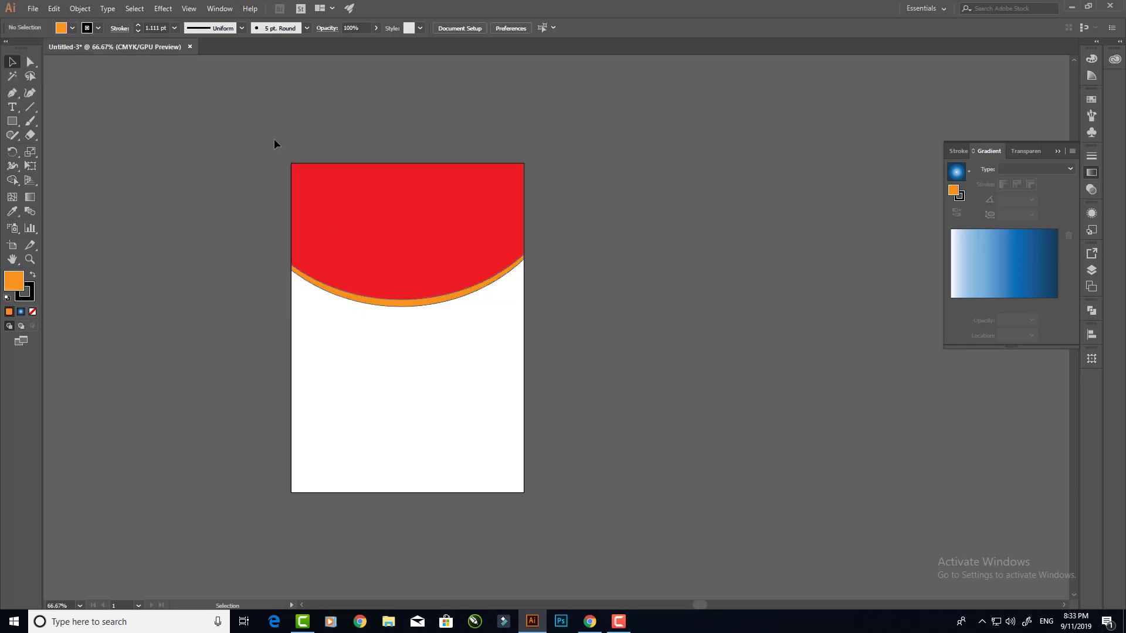
click(377, 264)
click(88, 28)
click(8, 52)
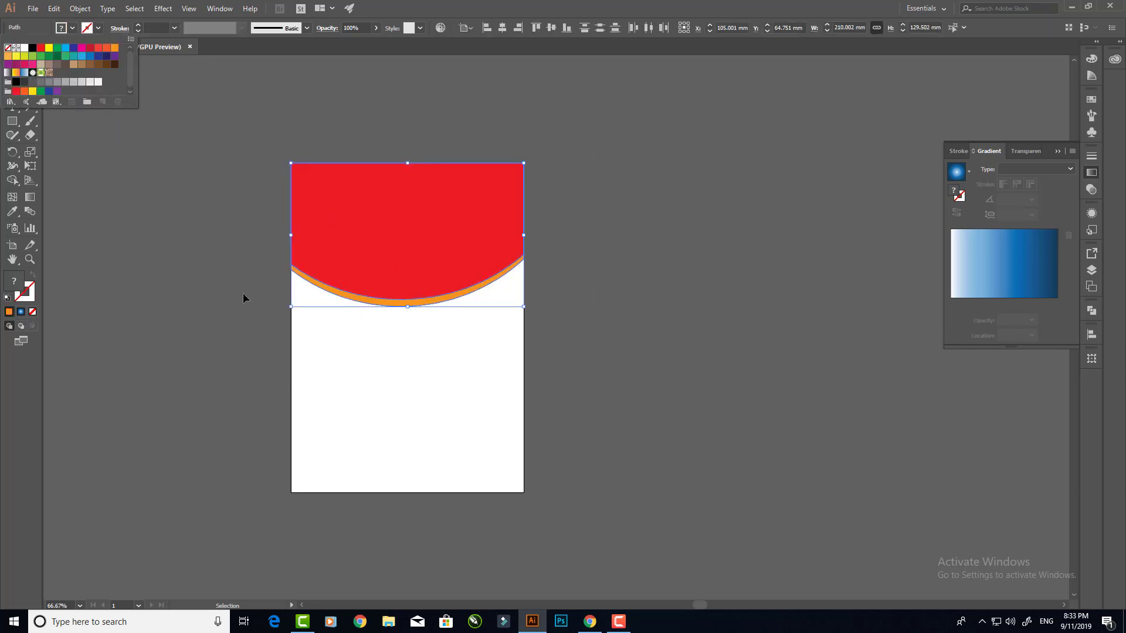
click(243, 294)
key(ctrl+1)
scroll(402, 374, up, 1)
Make three orange squares below the curve, spaced evenly in a row.
drag(500, 263, 249, 308)
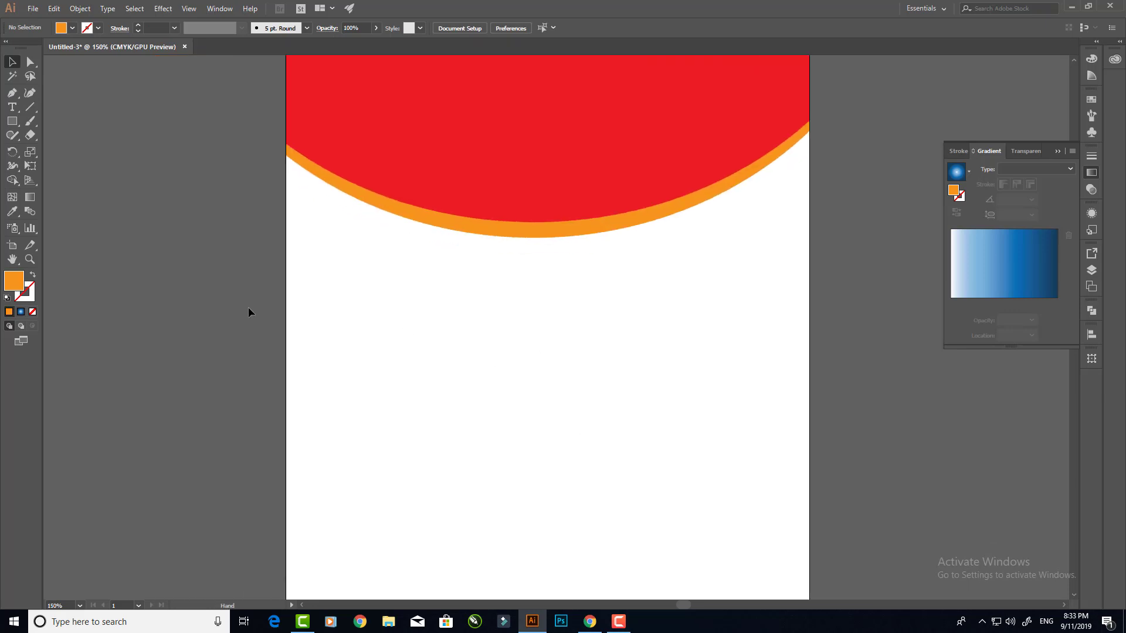
click(13, 122)
drag(349, 307, 487, 452)
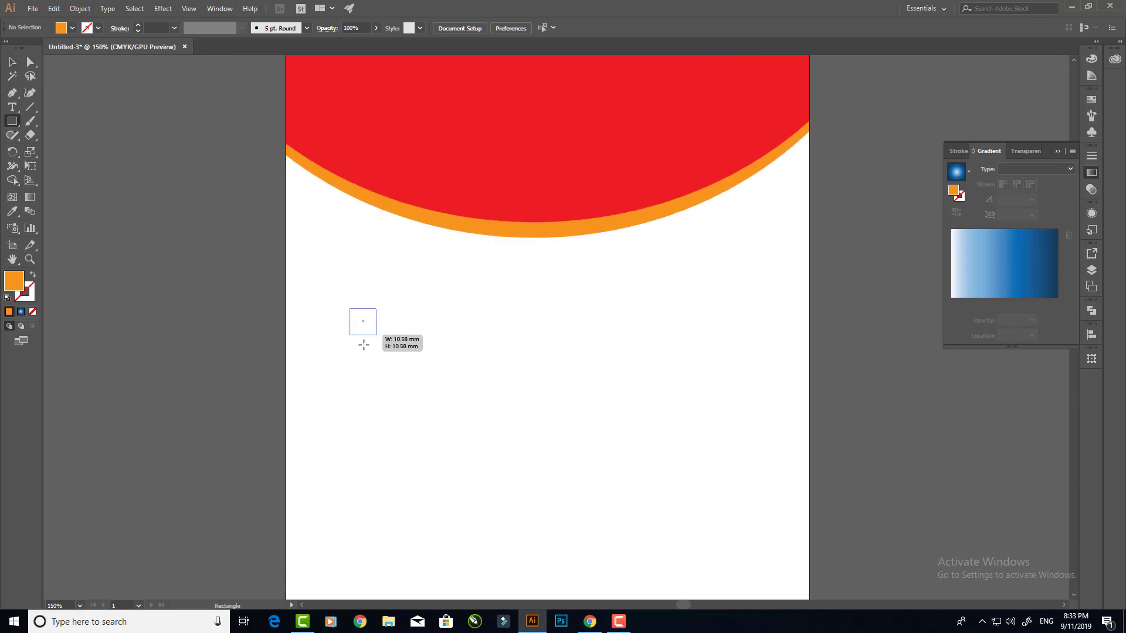
key(v)
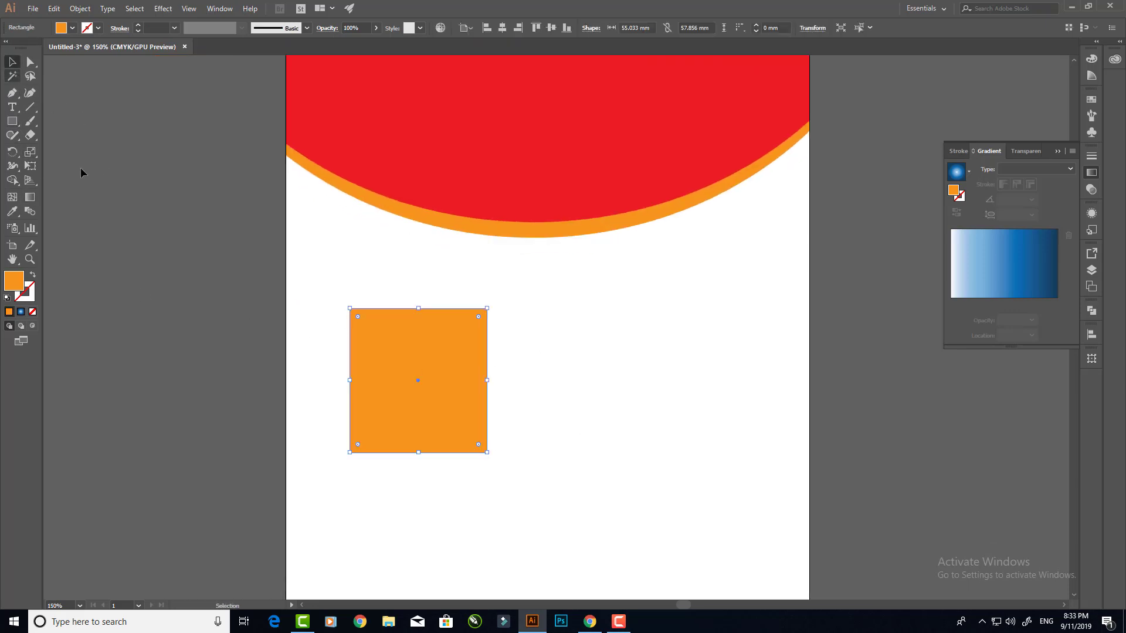
scroll(309, 315, down, 2)
drag(304, 289, 606, 297)
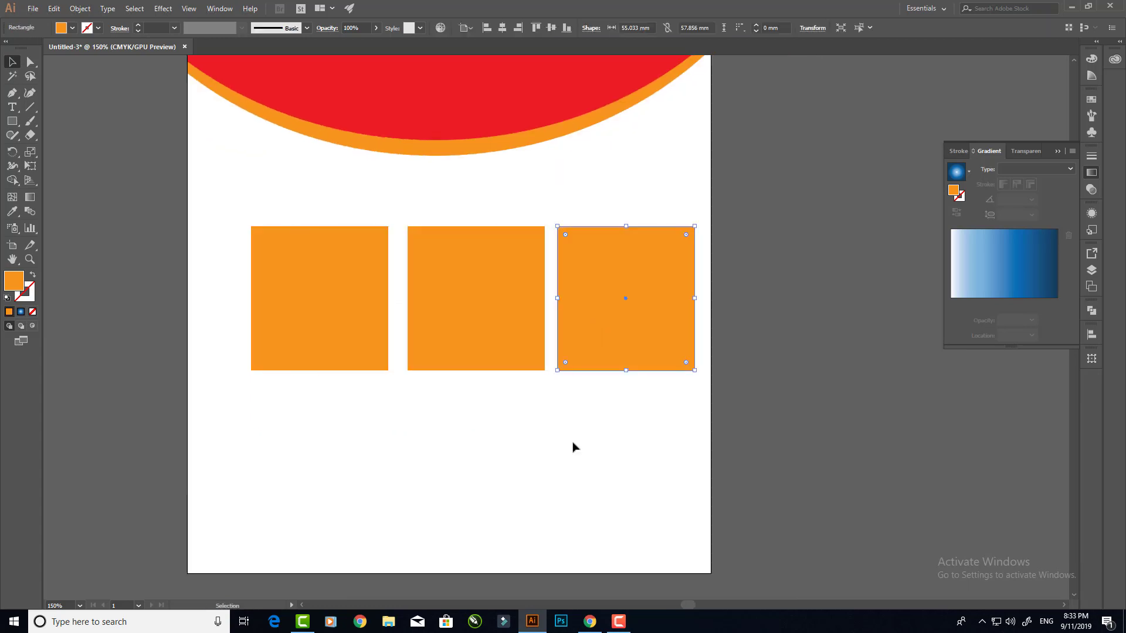
drag(573, 447, 372, 196)
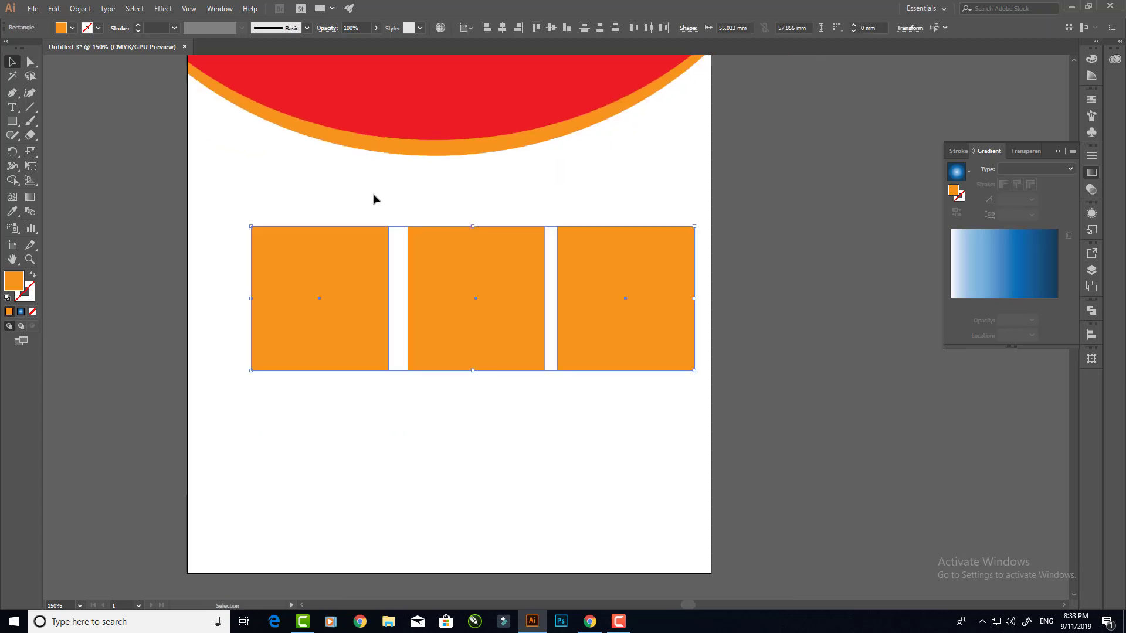
click(649, 28)
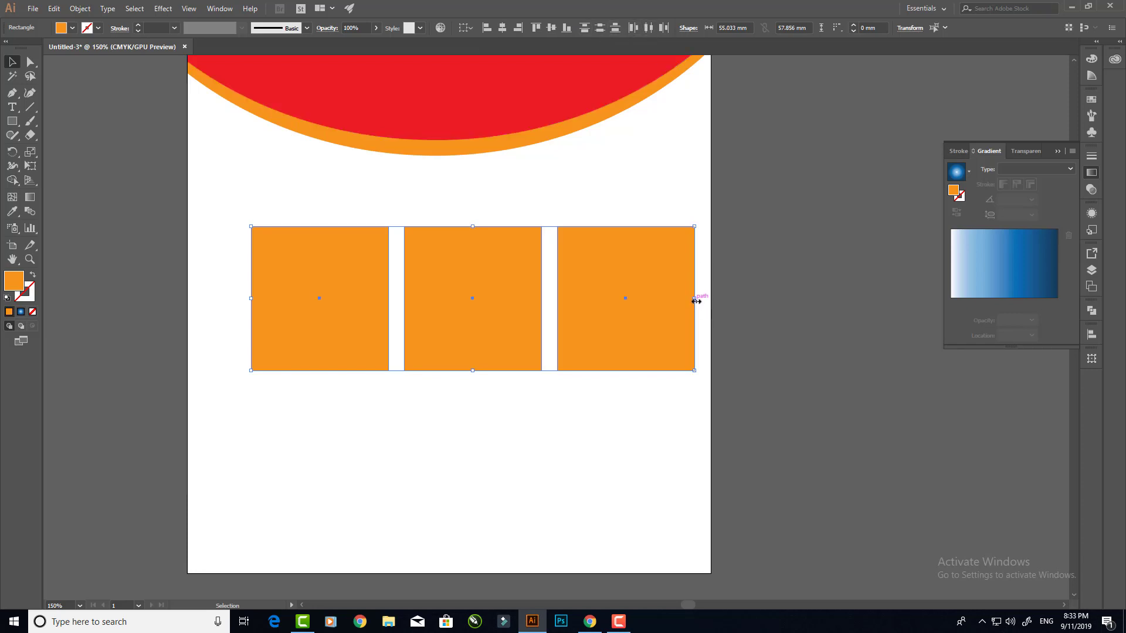
Resize the three squares into slightly higher, wider rectangles of about 52 × 58 mm.
drag(696, 301, 625, 300)
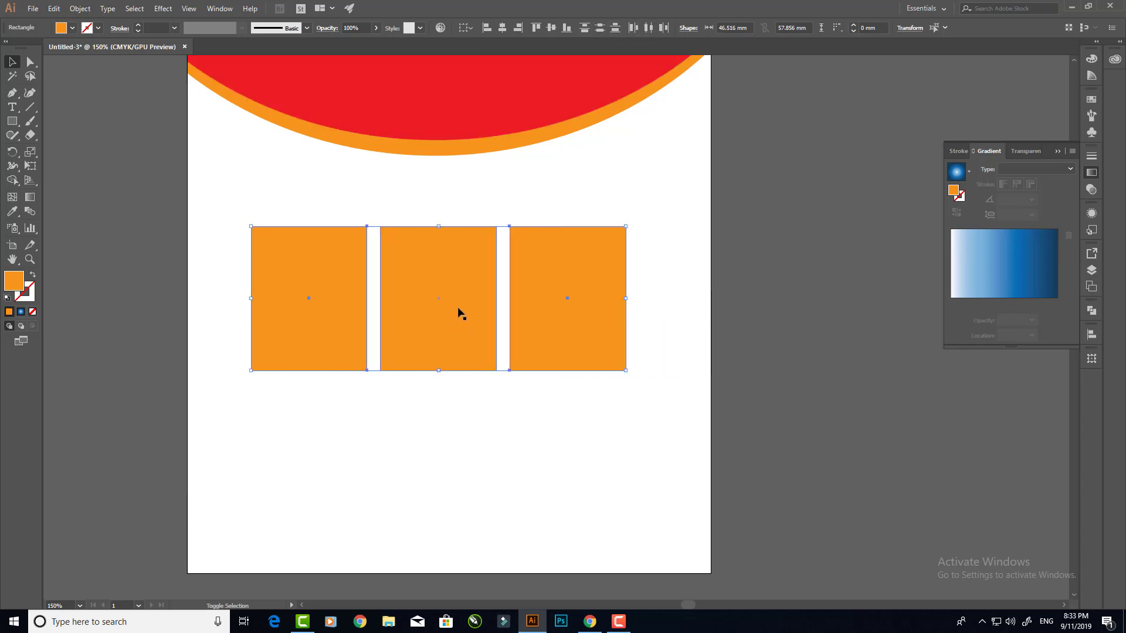
drag(429, 326, 430, 311)
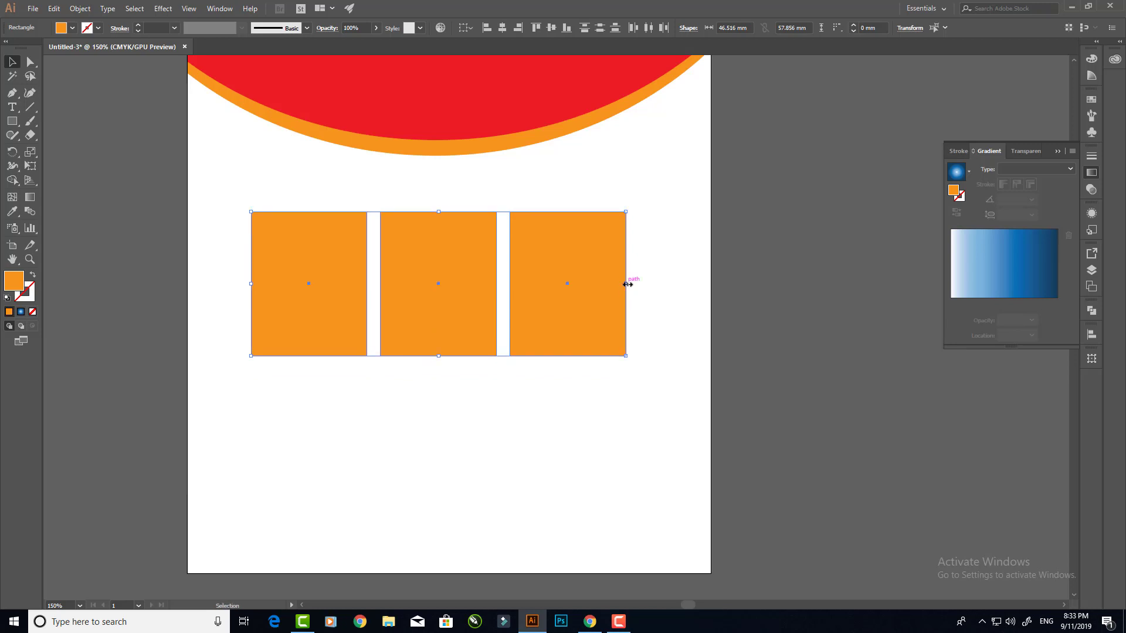
drag(628, 283, 649, 284)
click(269, 239)
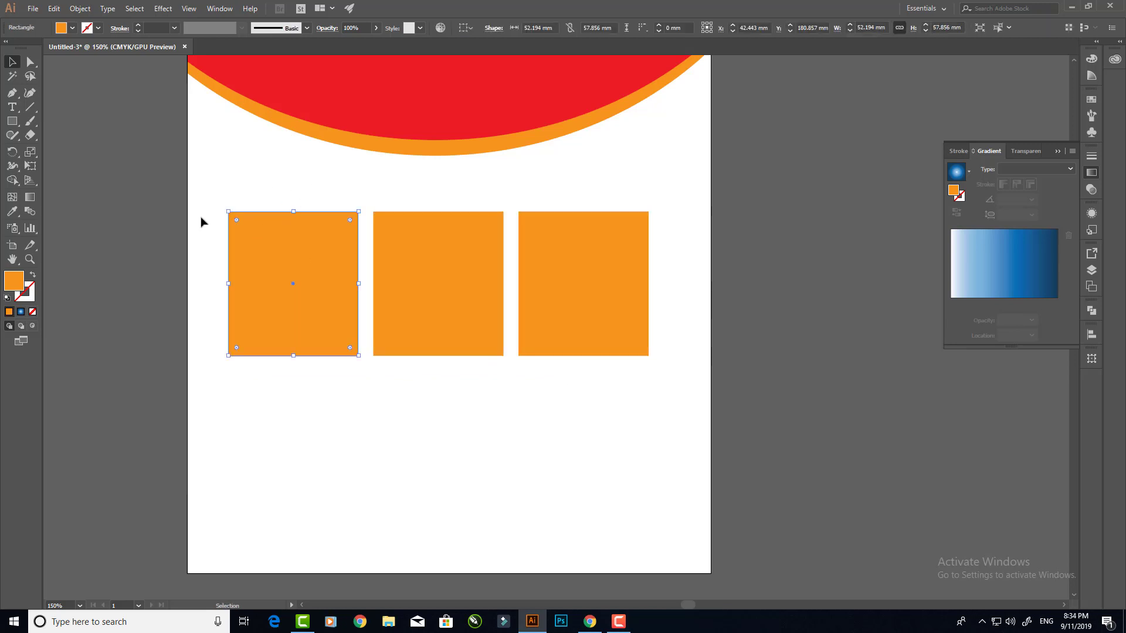
Round the first rectangle's bottom corners to about 10 mm with the corner widget.
key(a)
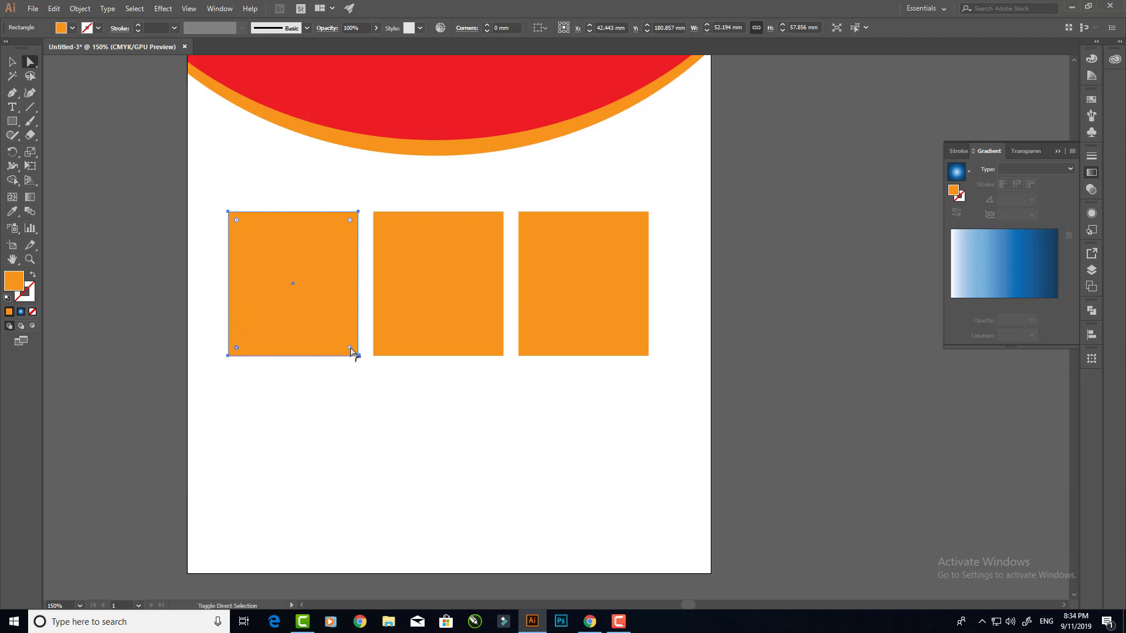
drag(350, 347, 350, 321)
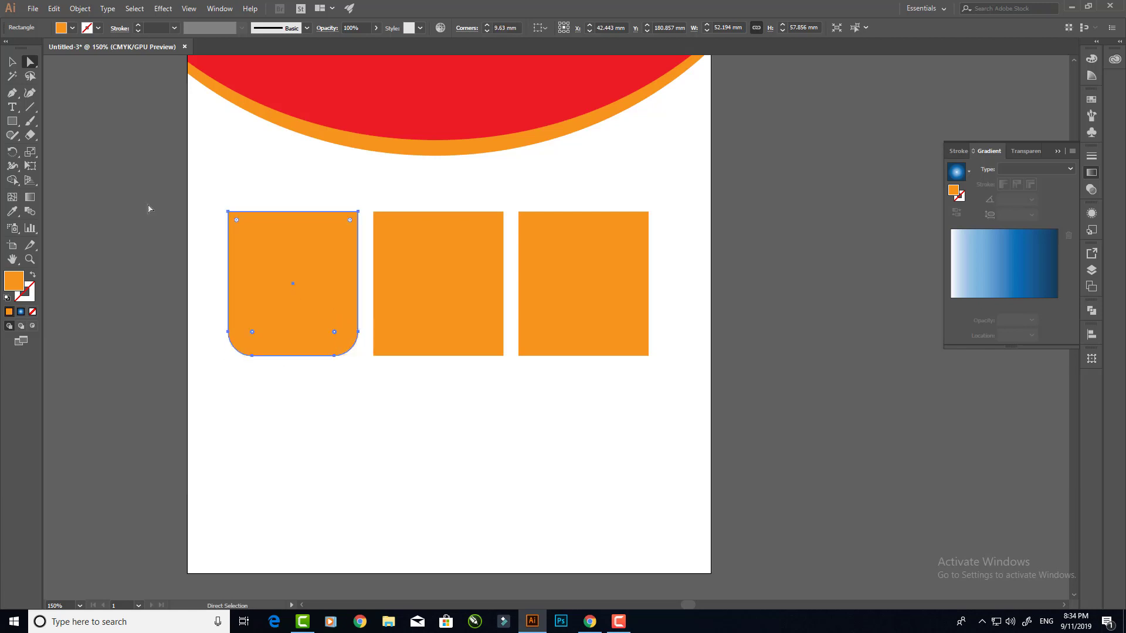
key(v)
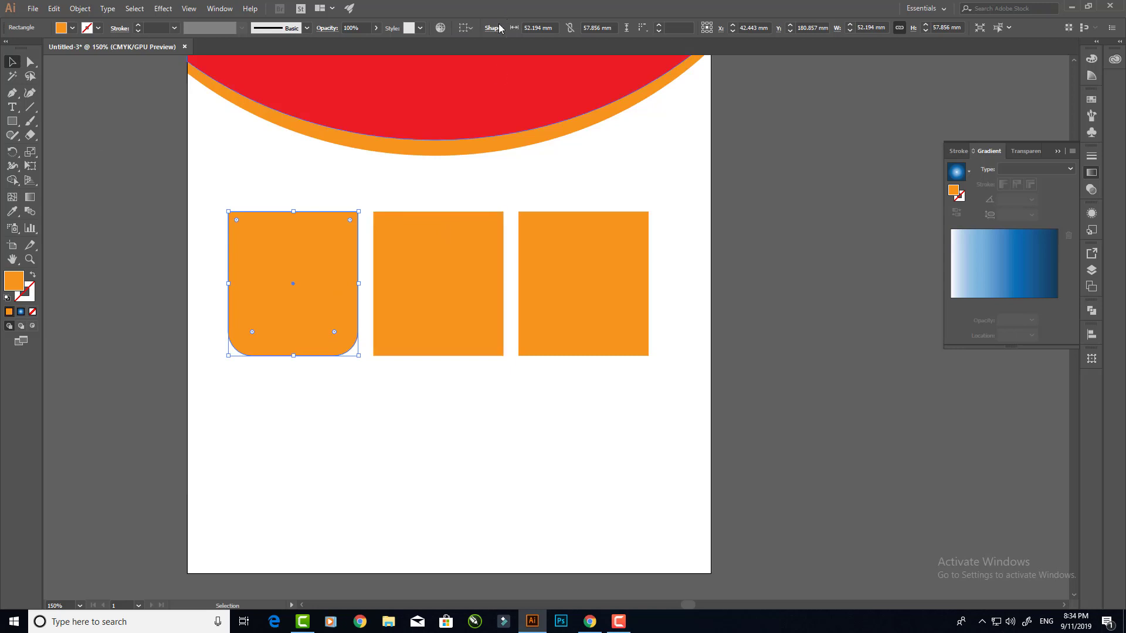
click(496, 29)
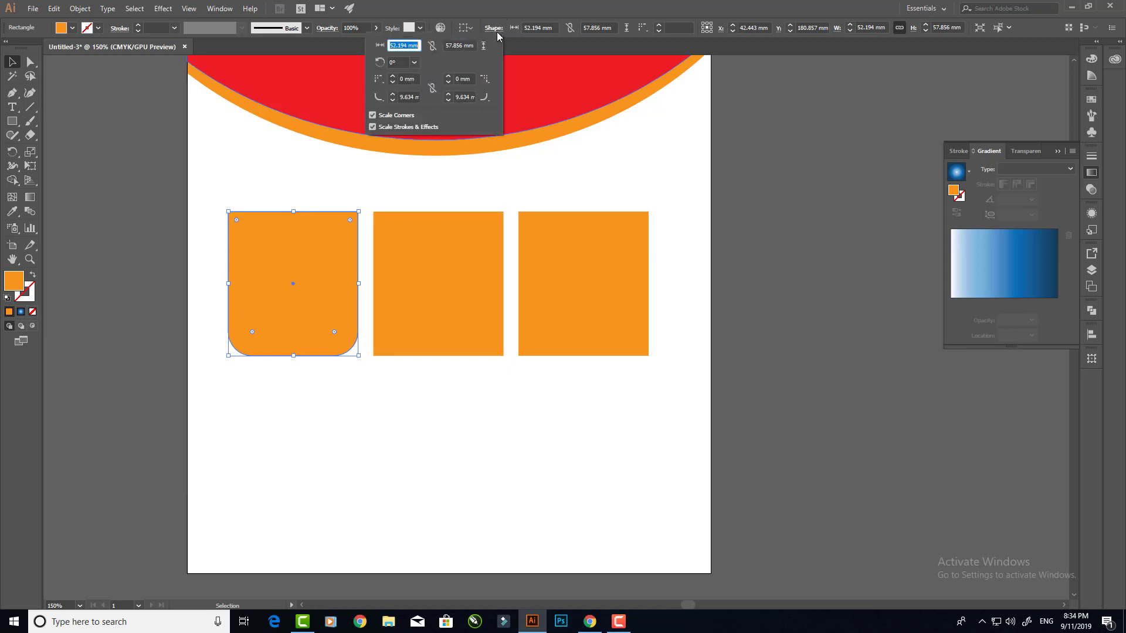
click(416, 98)
key(Return)
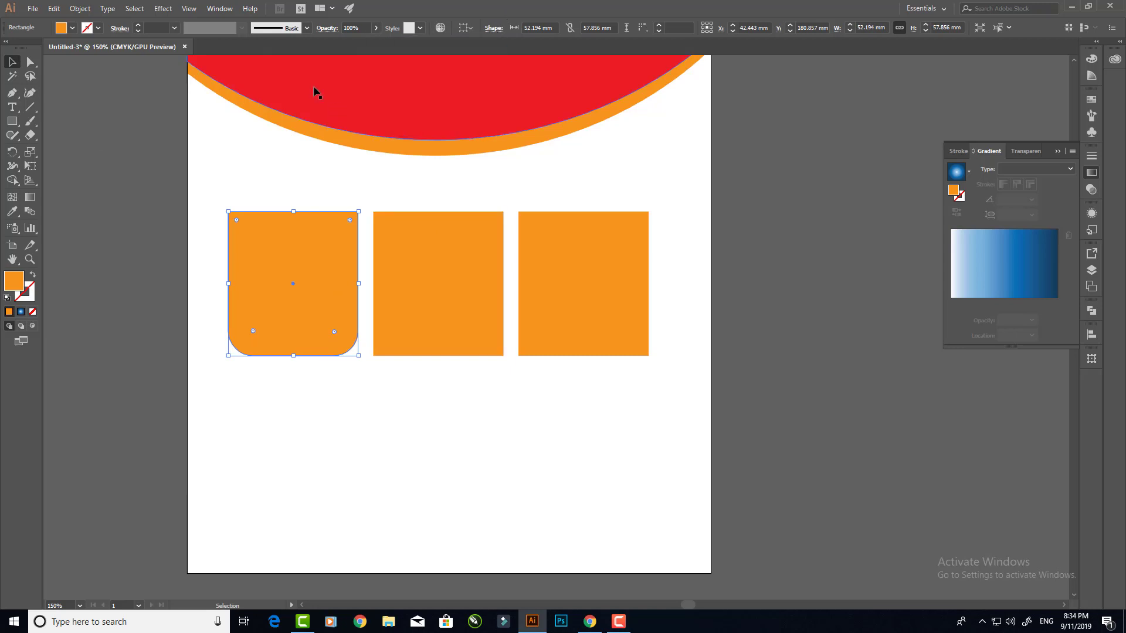
Set the middle rectangle's bottom-left and bottom-right corner radii to 10 mm.
click(461, 352)
click(492, 29)
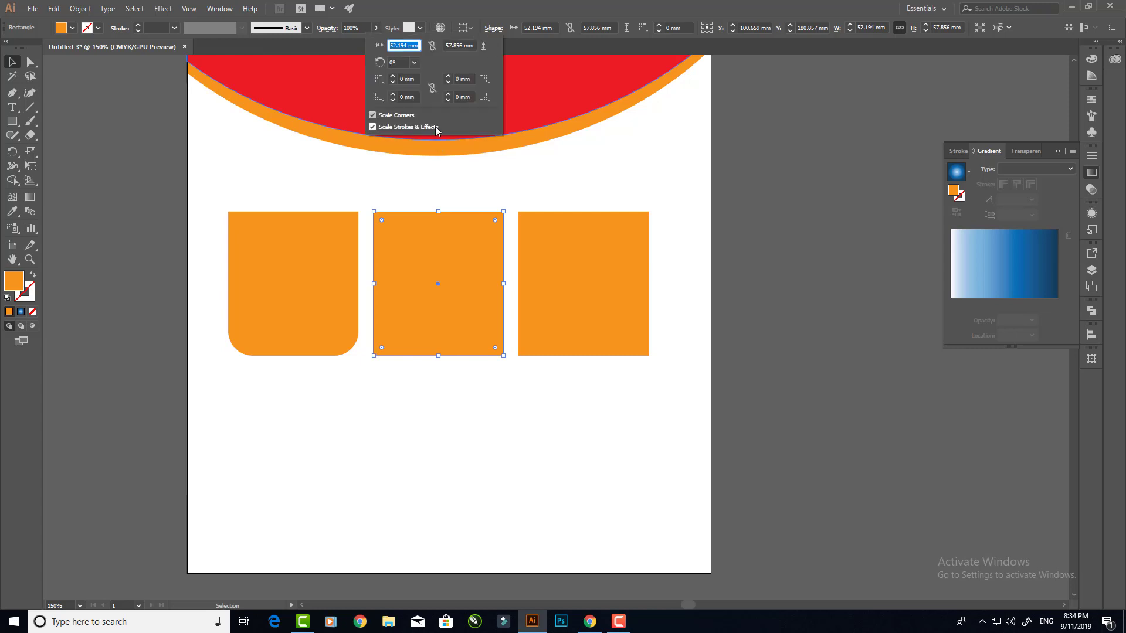
click(416, 98)
text(0)
key(Tab)
key(Tab)
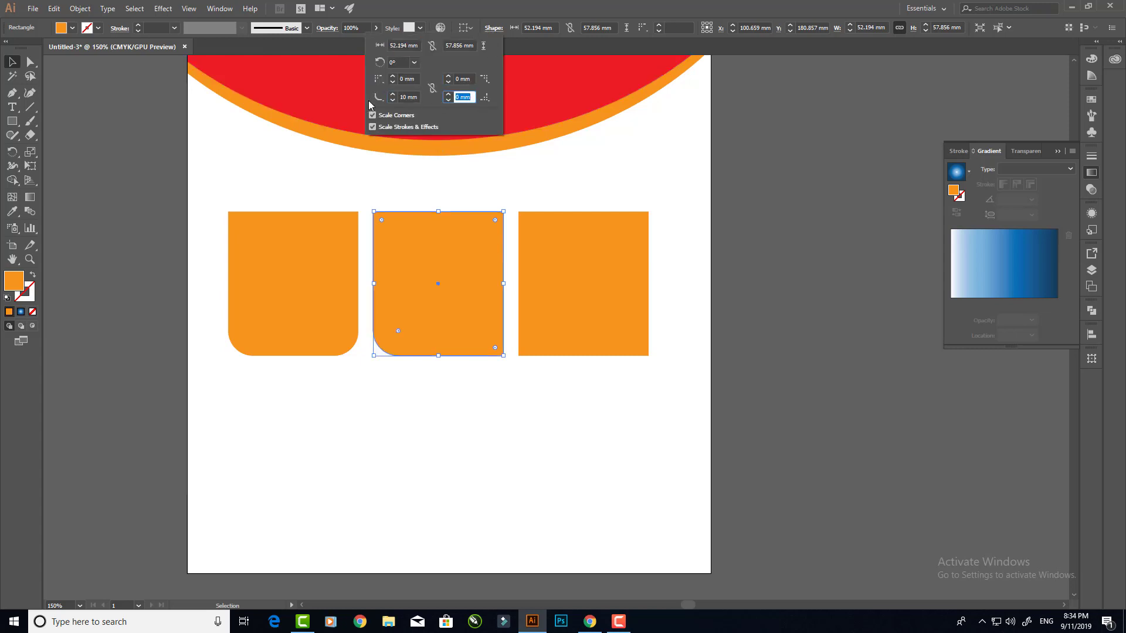
text(10)
key(Return)
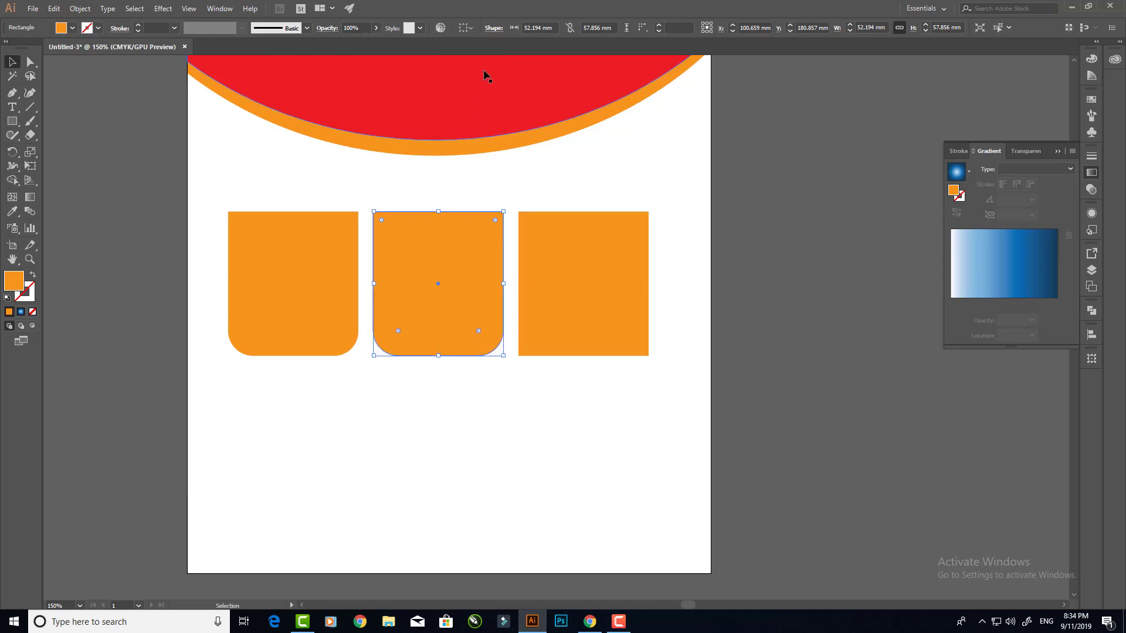
click(493, 27)
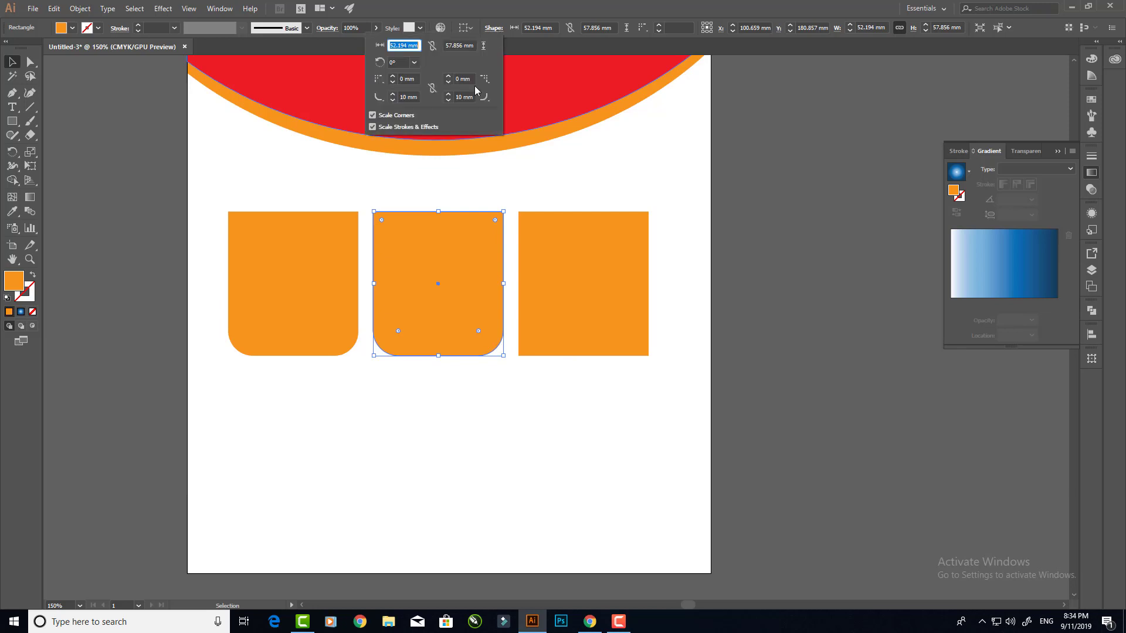
Set the right rectangle's bottom-left and bottom-right corner radii to 10 mm.
click(528, 231)
click(493, 28)
click(413, 97)
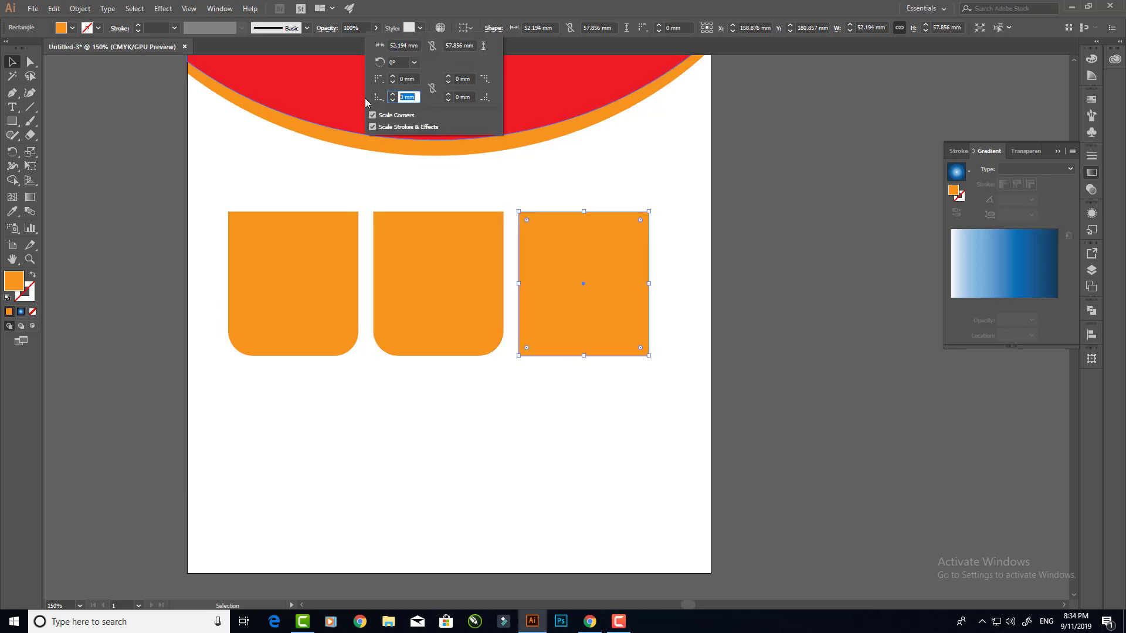
text(10)
key(Tab)
key(Tab)
text(10)
key(Return)
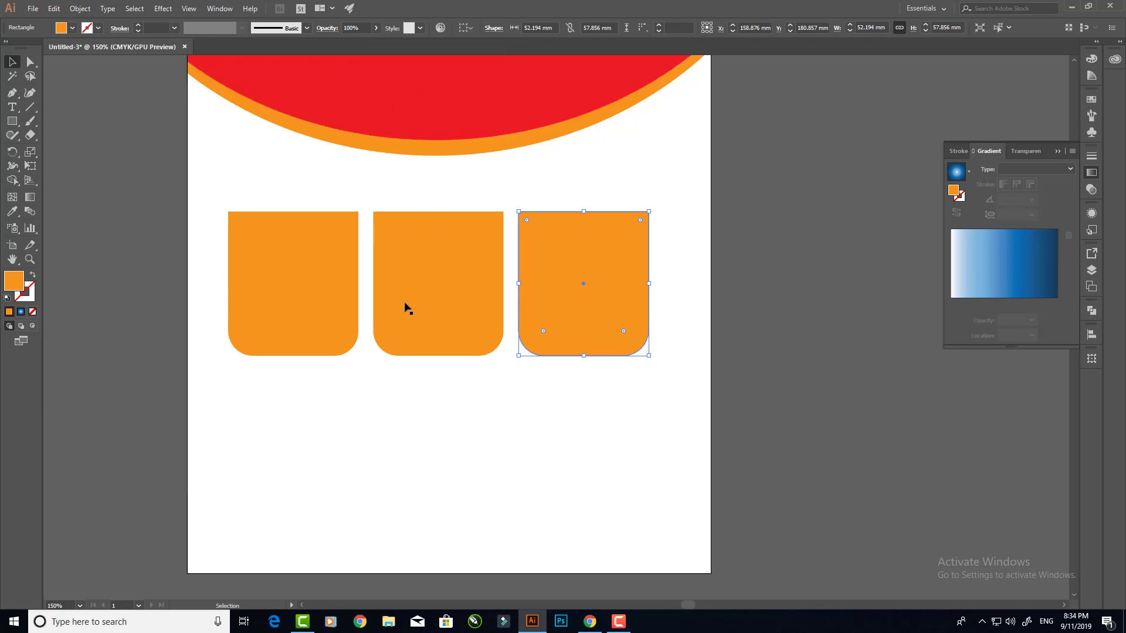
click(492, 482)
scroll(599, 391, up, 2)
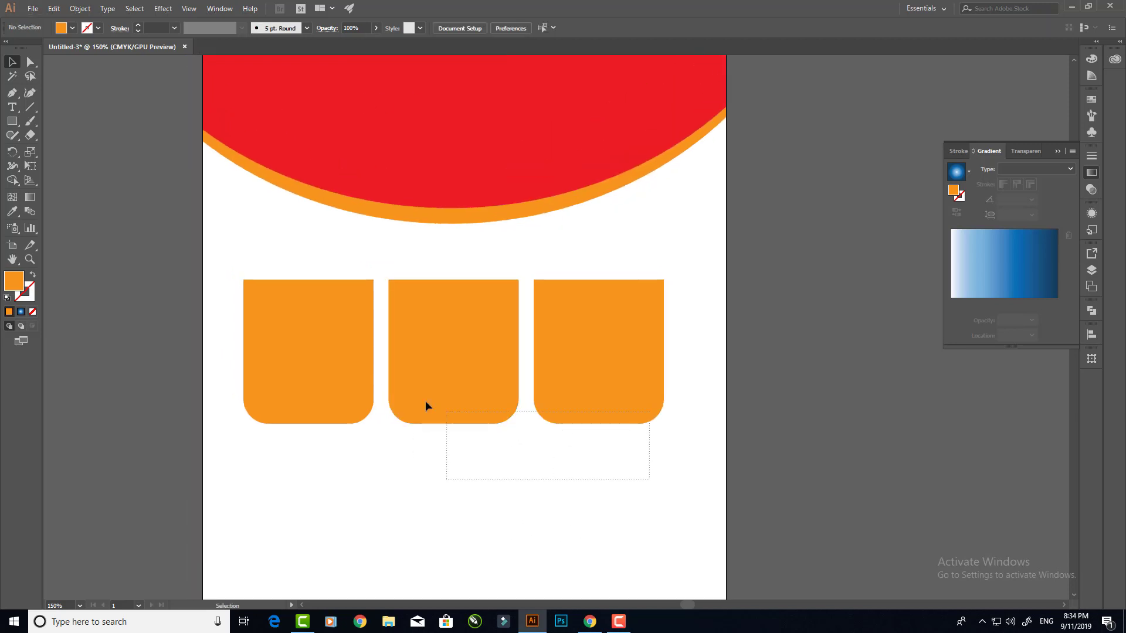
Nudge the three rectangles up and draw an orange circle over the curve's right end.
drag(650, 482, 349, 423)
drag(509, 374, 497, 363)
key(ctrl+shift+a)
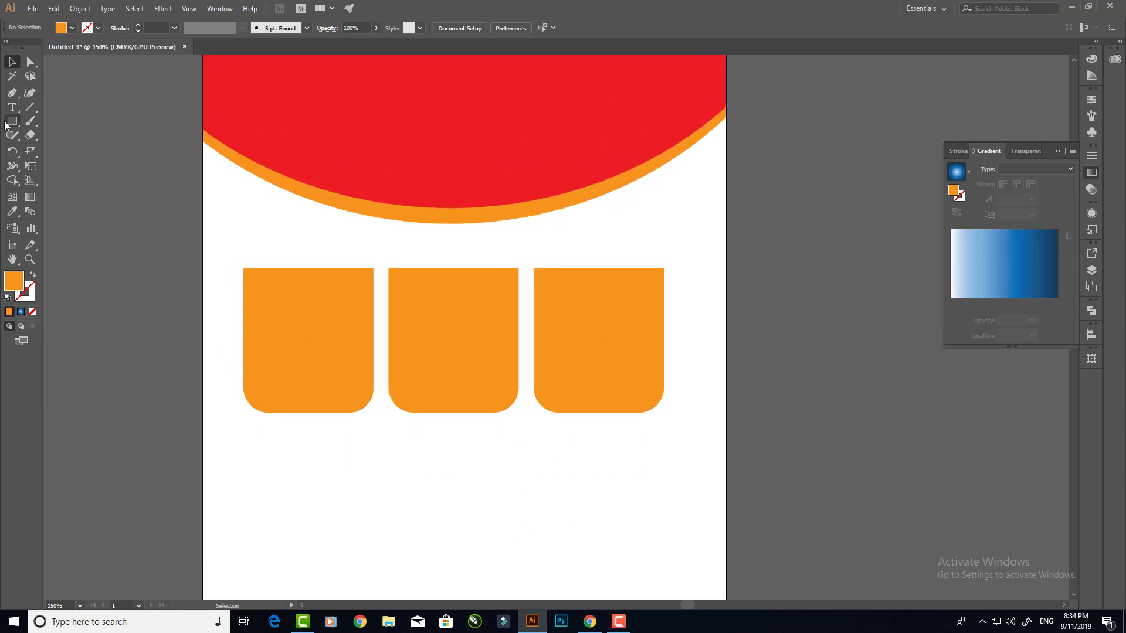
click(12, 120)
click(50, 152)
drag(430, 246, 362, 249)
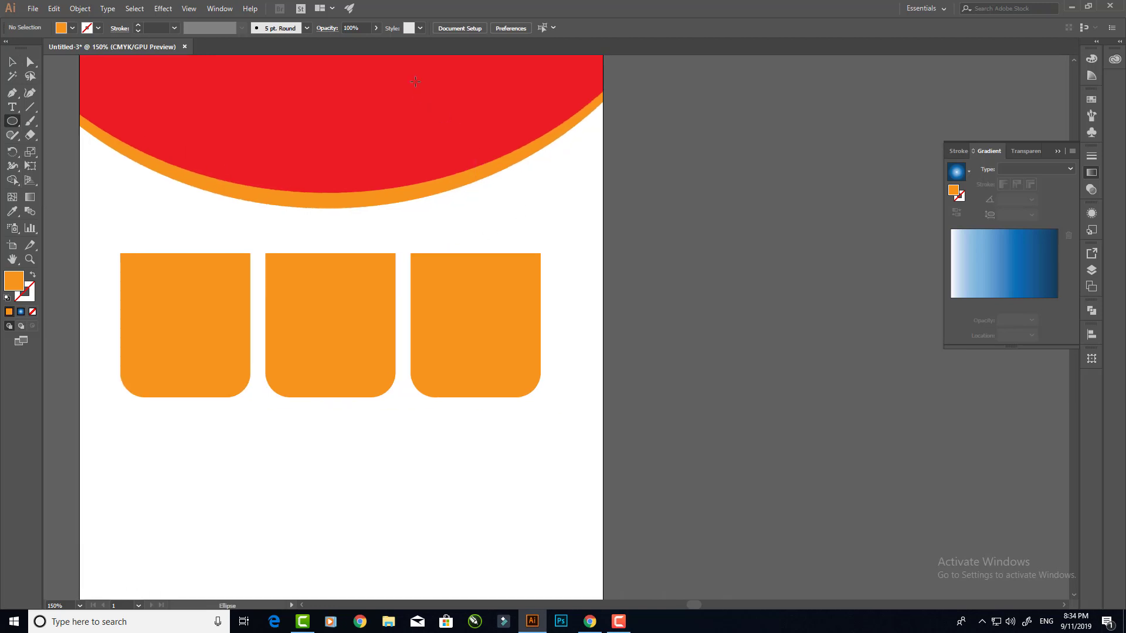
mouse_move(418, 82)
mouse_down()
mouse_move(567, 230)
mouse_move(634, 345)
mouse_up()
key(v)
Apply a smooth Zig Zag distortion to the circle to form a starburst.
click(163, 9)
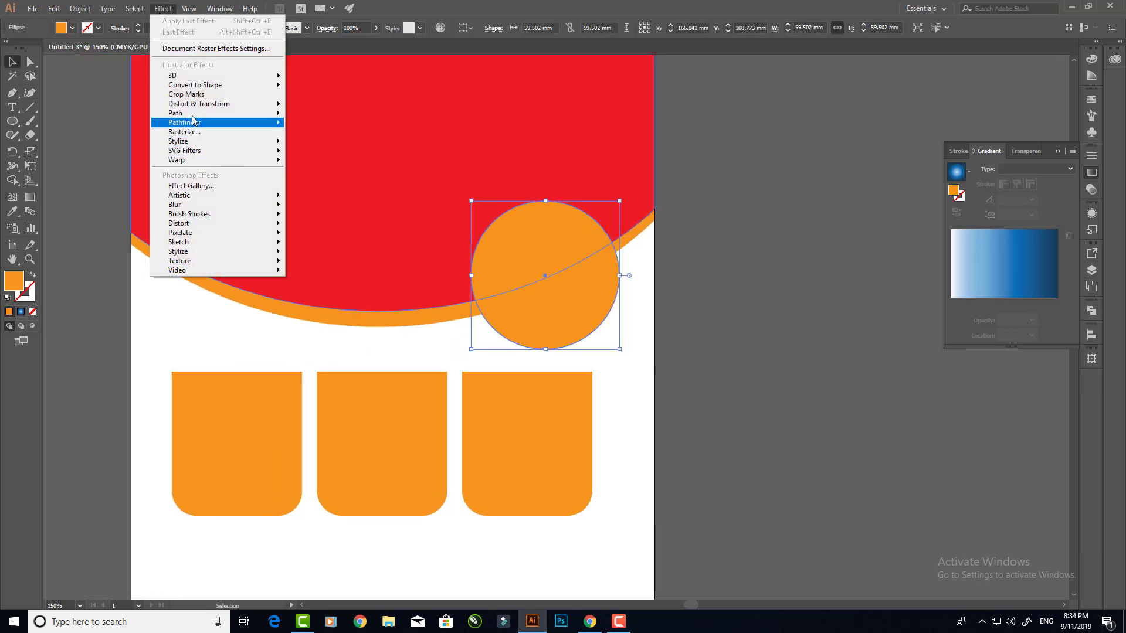
mouse_move(199, 104)
click(311, 185)
click(754, 307)
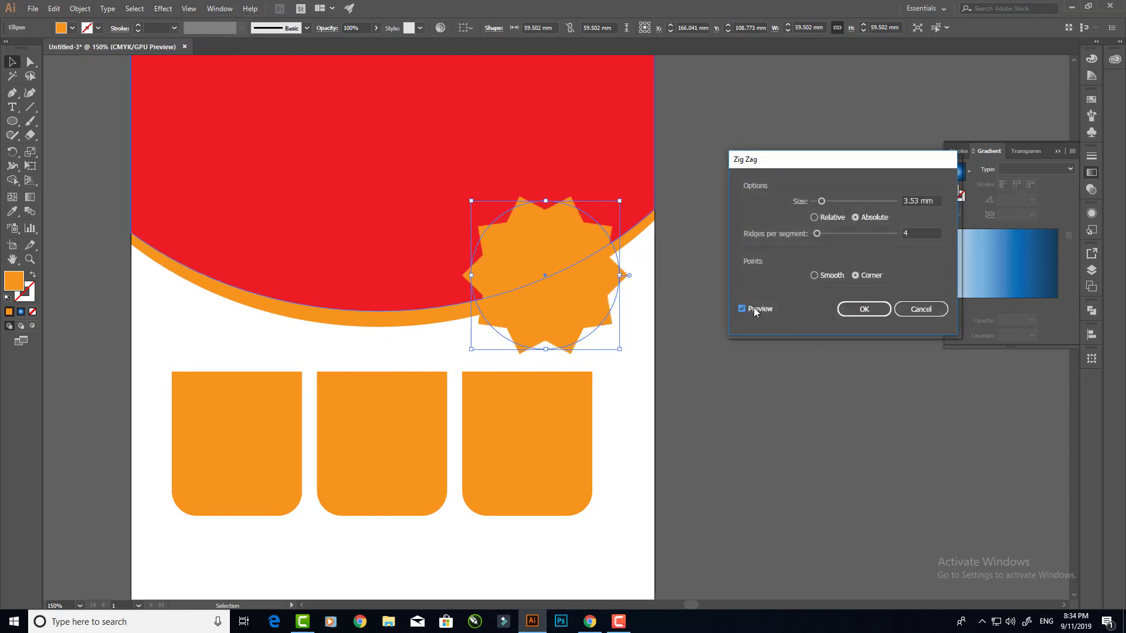
click(822, 277)
text(5)
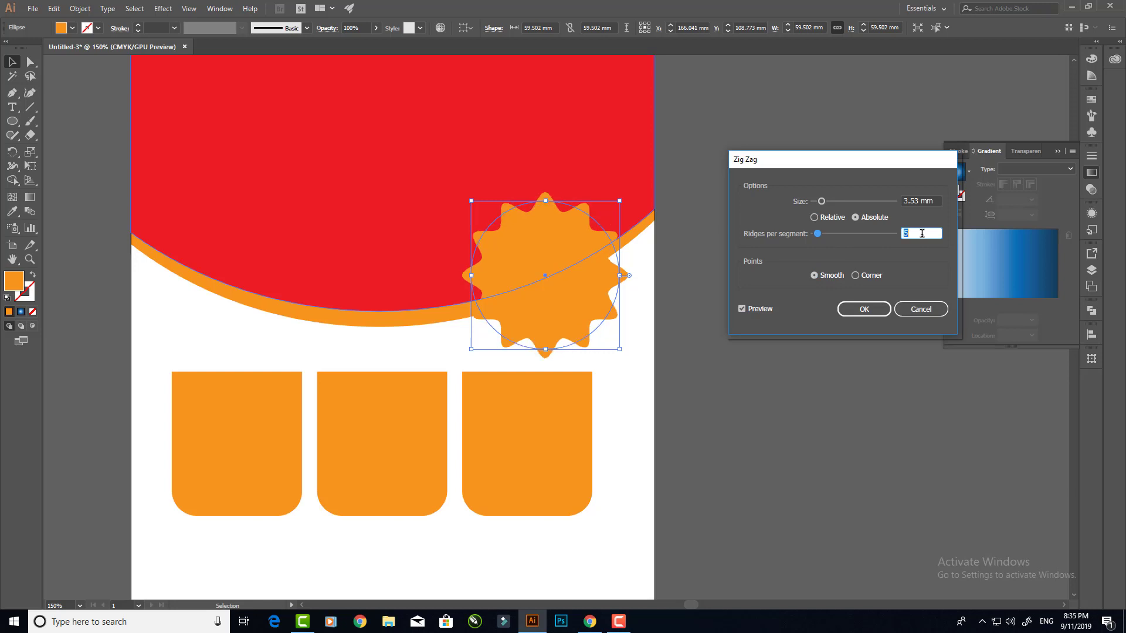
click(864, 309)
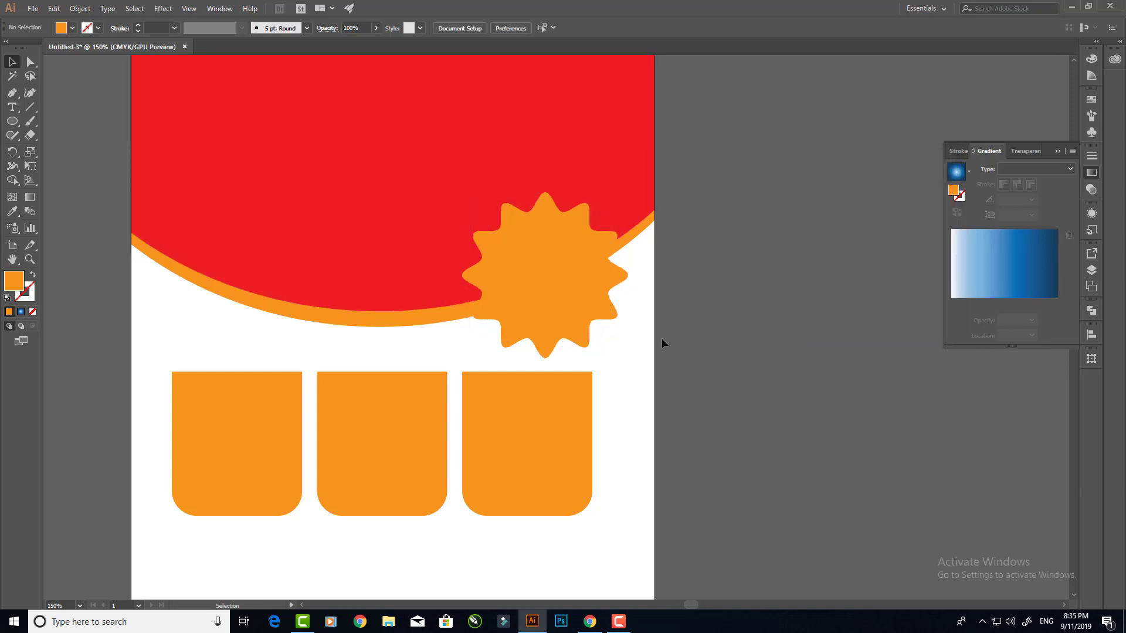
Shrink the starburst and add a black offset copy sent behind it.
click(528, 307)
key(ctrl+plus)
key(ctrl+plus)
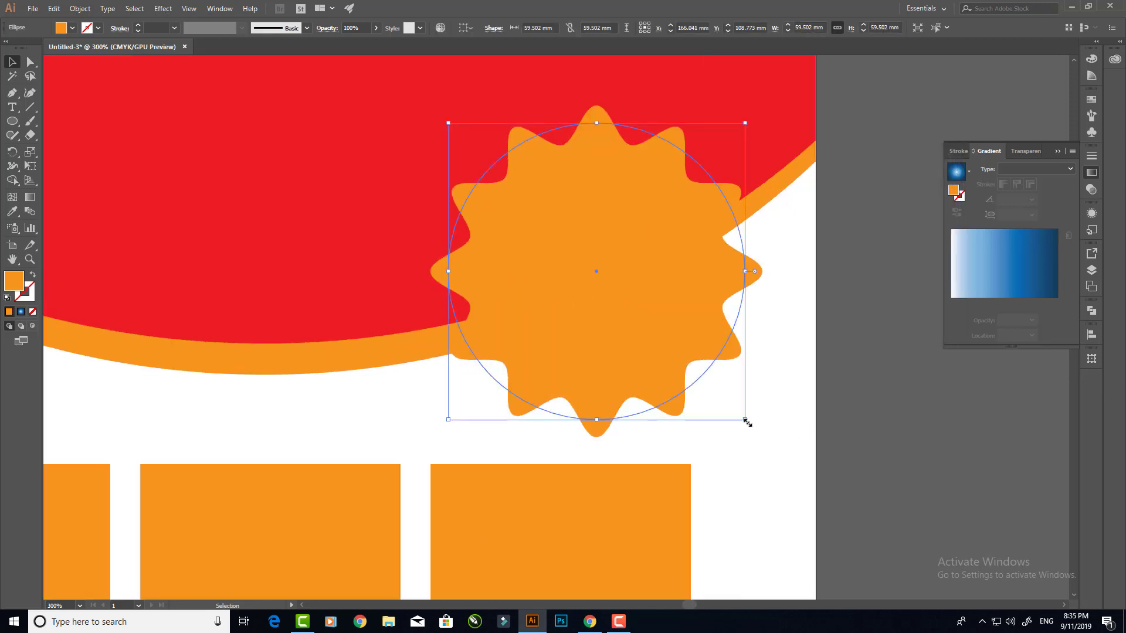
drag(747, 421, 757, 420)
drag(645, 294, 654, 303)
click(73, 27)
click(32, 47)
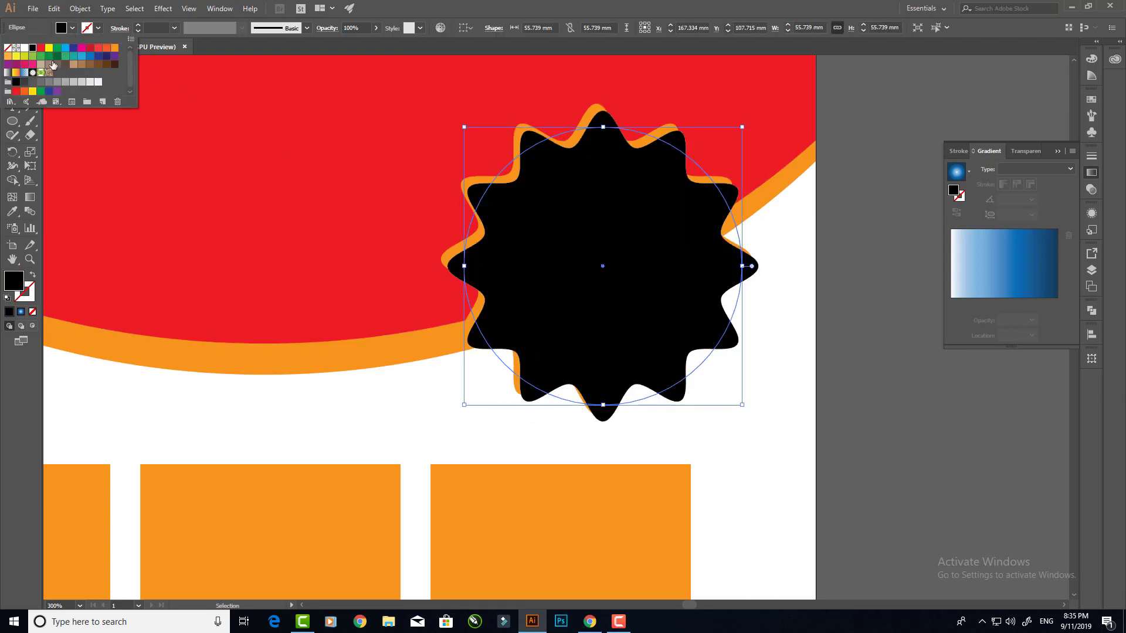
key(Escape)
key(ctrl+[)
click(727, 391)
key(ctrl+minus)
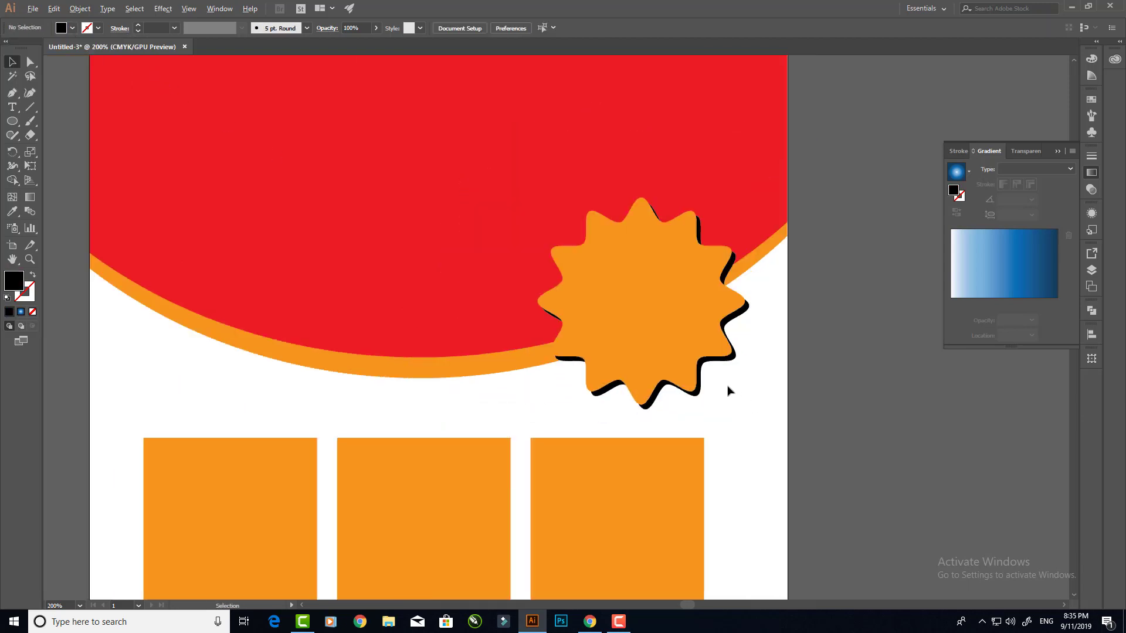
key(ctrl+minus)
drag(569, 355, 484, 310)
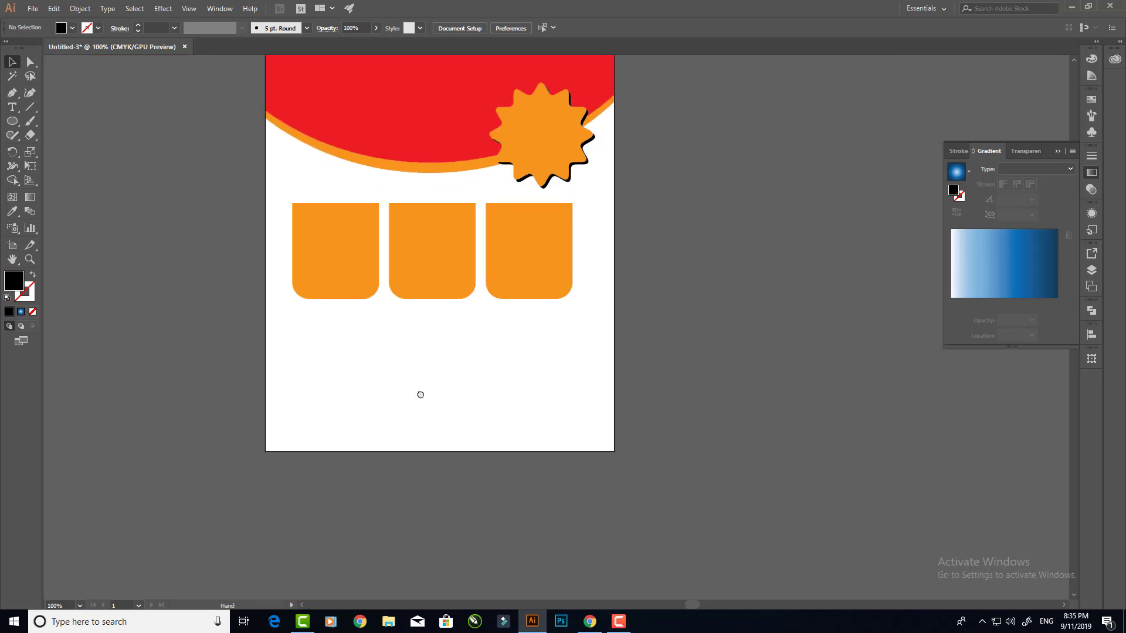
Draw a wide outlined ellipse below the page, centred horizontally and widened evenly.
drag(421, 395, 394, 281)
drag(12, 120, 53, 150)
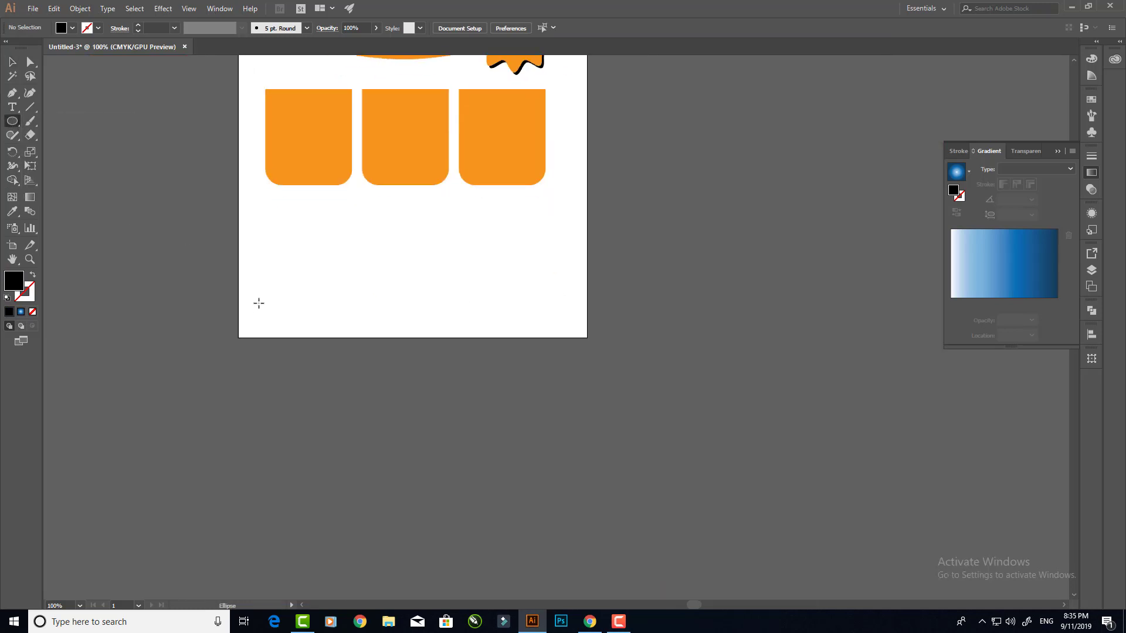
drag(201, 306, 749, 473)
click(16, 73)
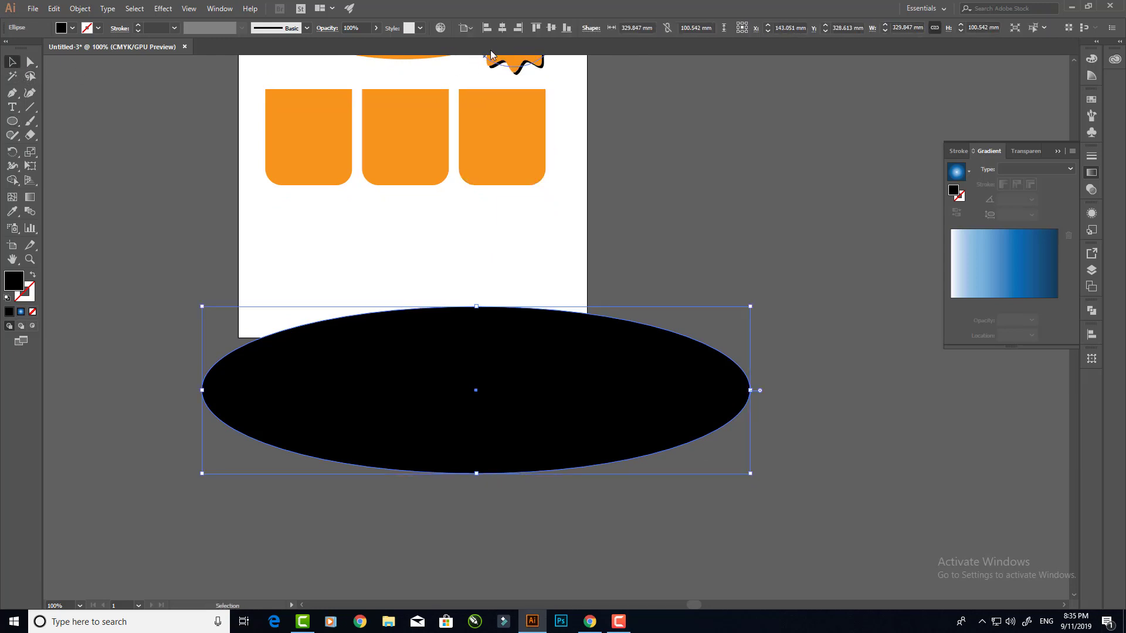
click(502, 27)
click(34, 277)
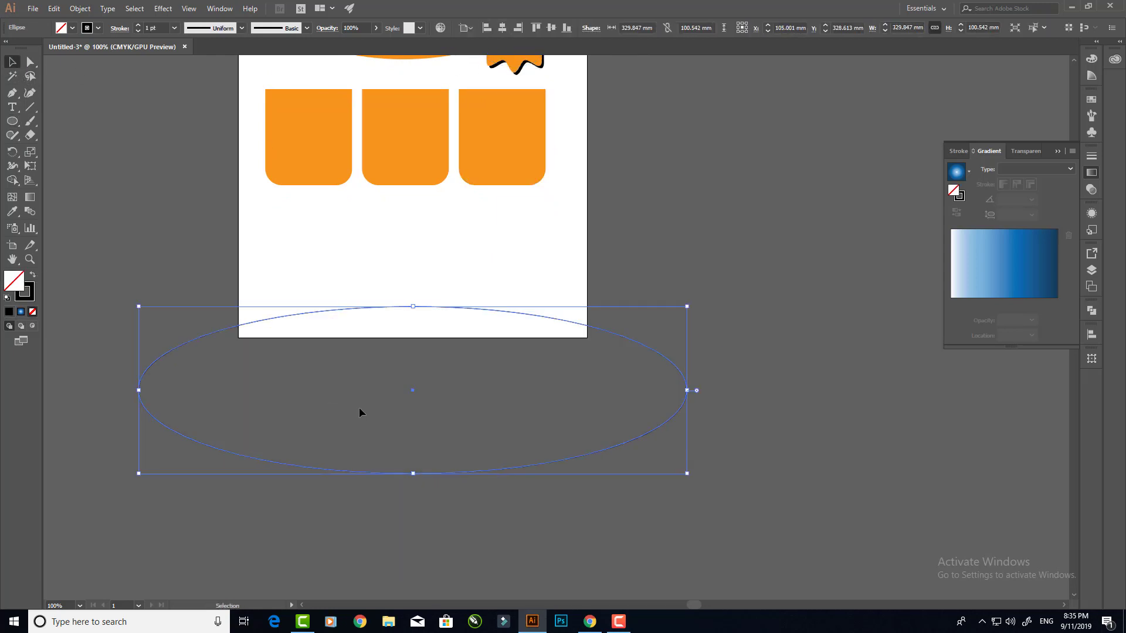
click(359, 412)
click(678, 364)
drag(687, 390, 716, 390)
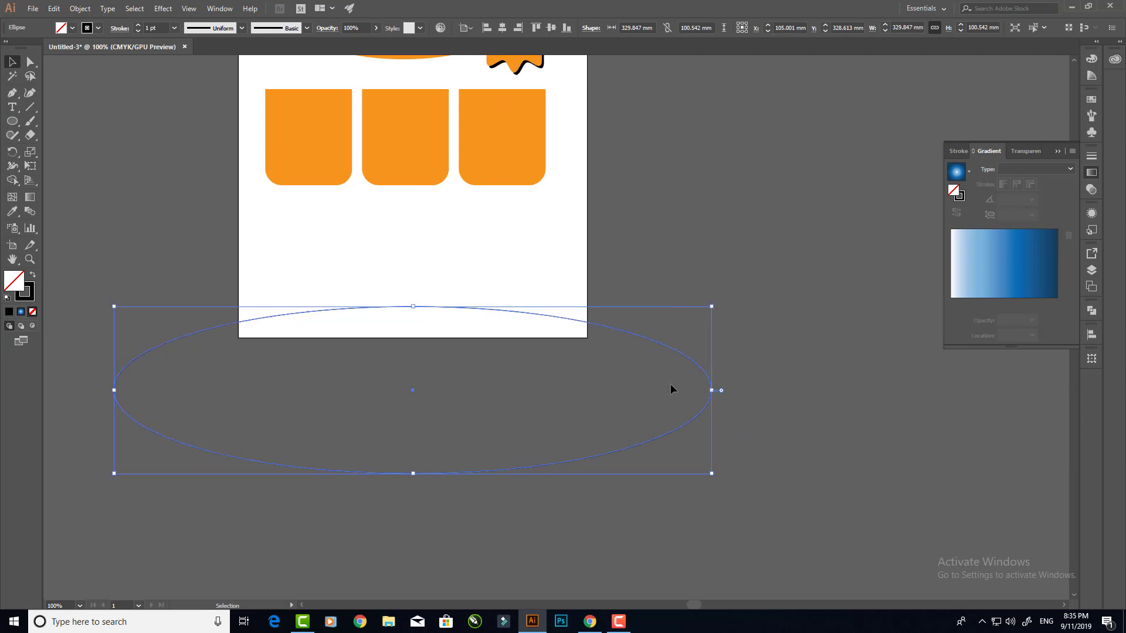
scroll(360, 357, up, 1)
Draw a rectangle across the page bottom and Shape-Build away its top and the outer ellipse.
drag(12, 120, 53, 130)
click(53, 123)
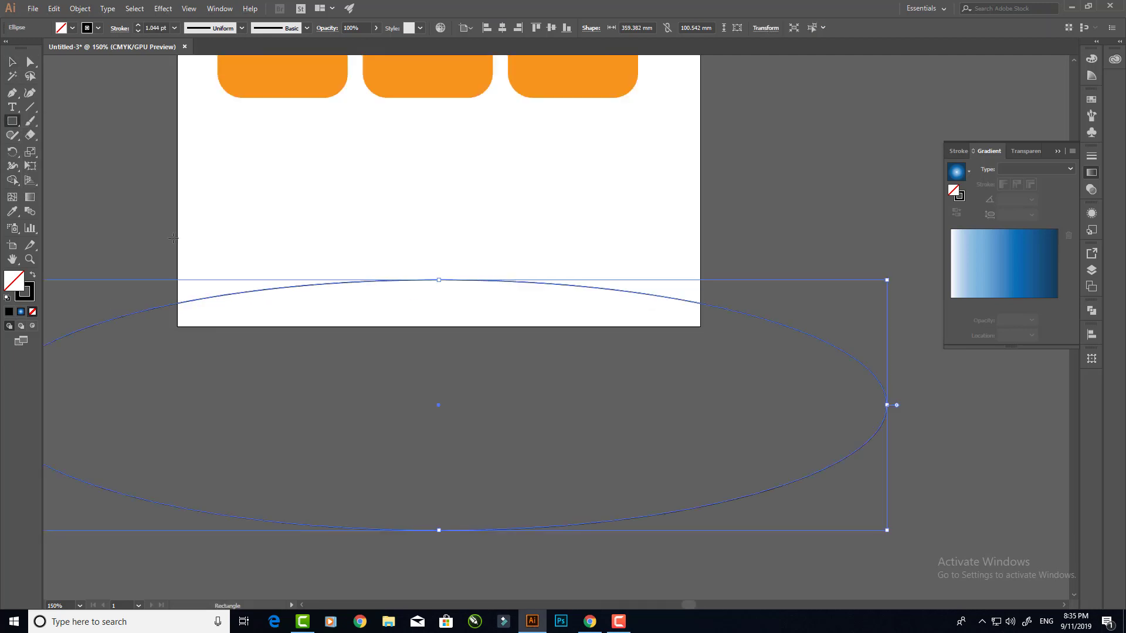
drag(177, 242, 701, 326)
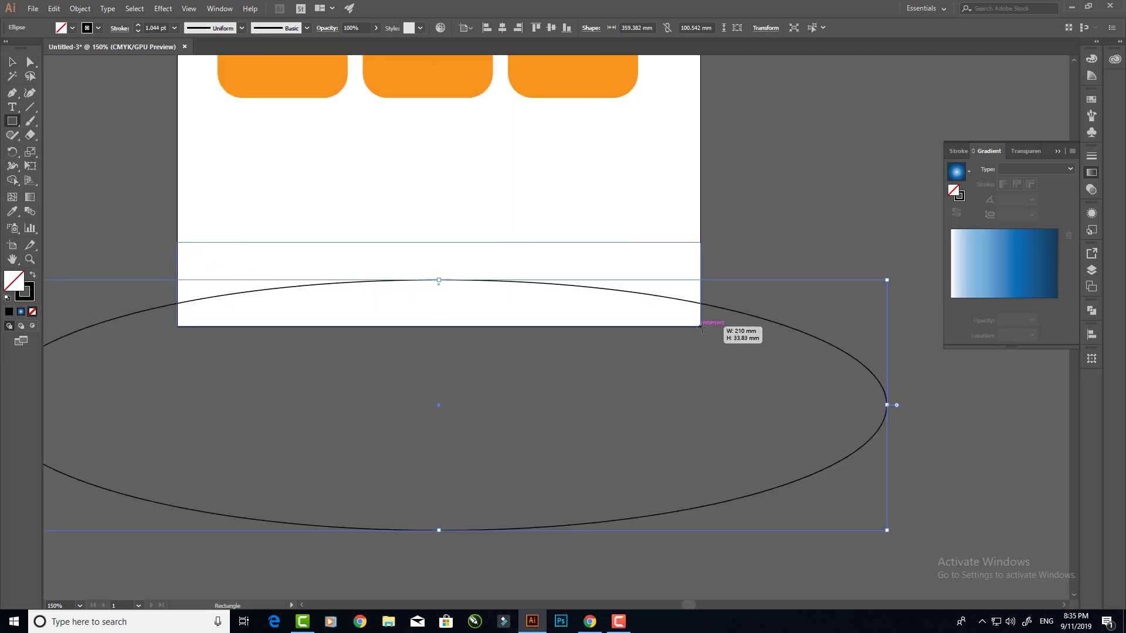
click(12, 62)
shift+click(192, 299)
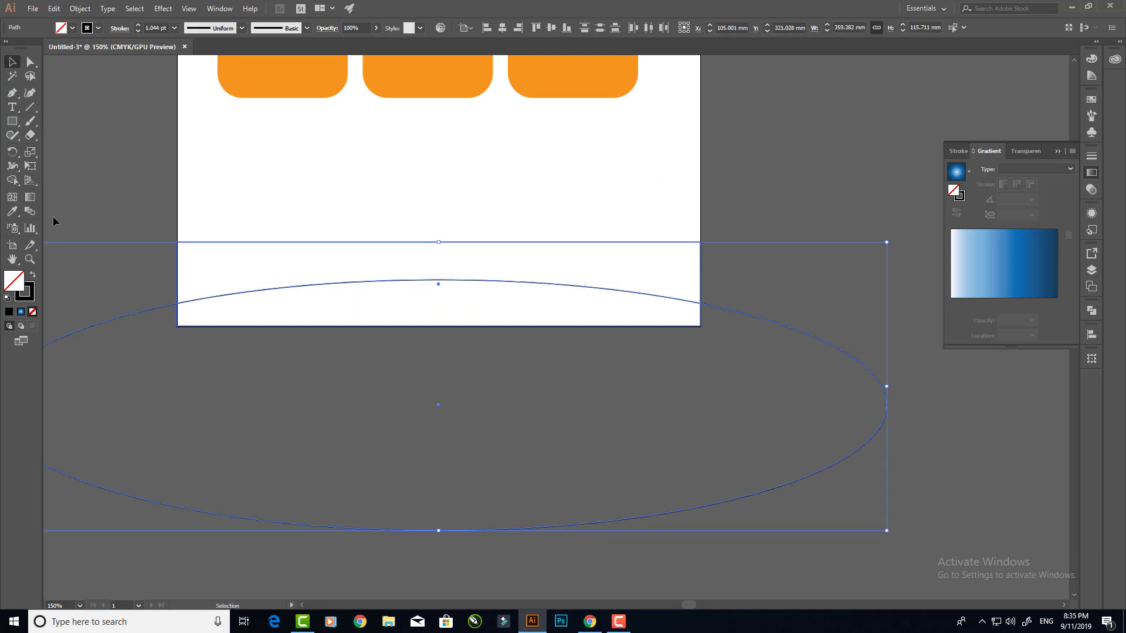
click(11, 180)
alt+click(184, 267)
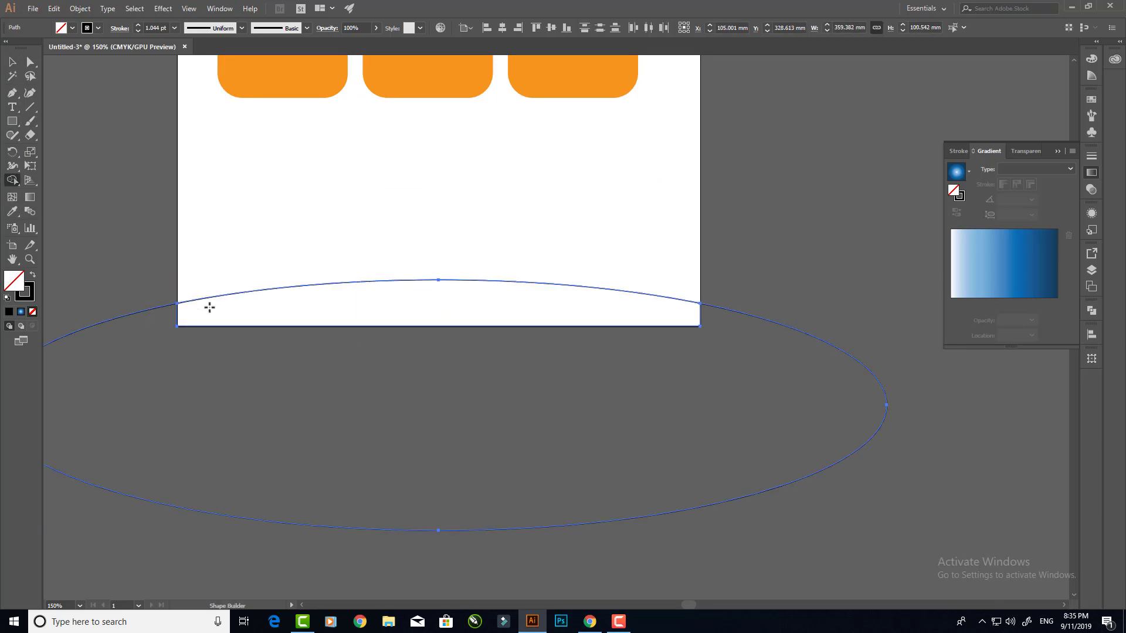
alt+click(143, 334)
click(12, 61)
click(237, 333)
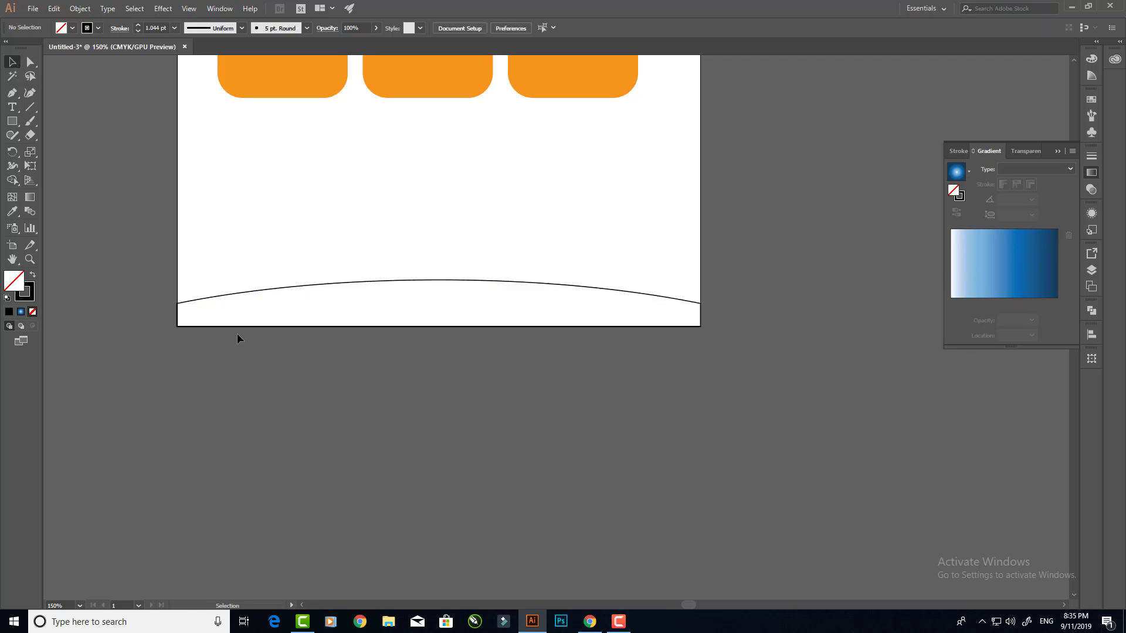
Give the curved strip a C75 M68 colour and a black outline in the Color Picker.
click(227, 297)
double_click(26, 292)
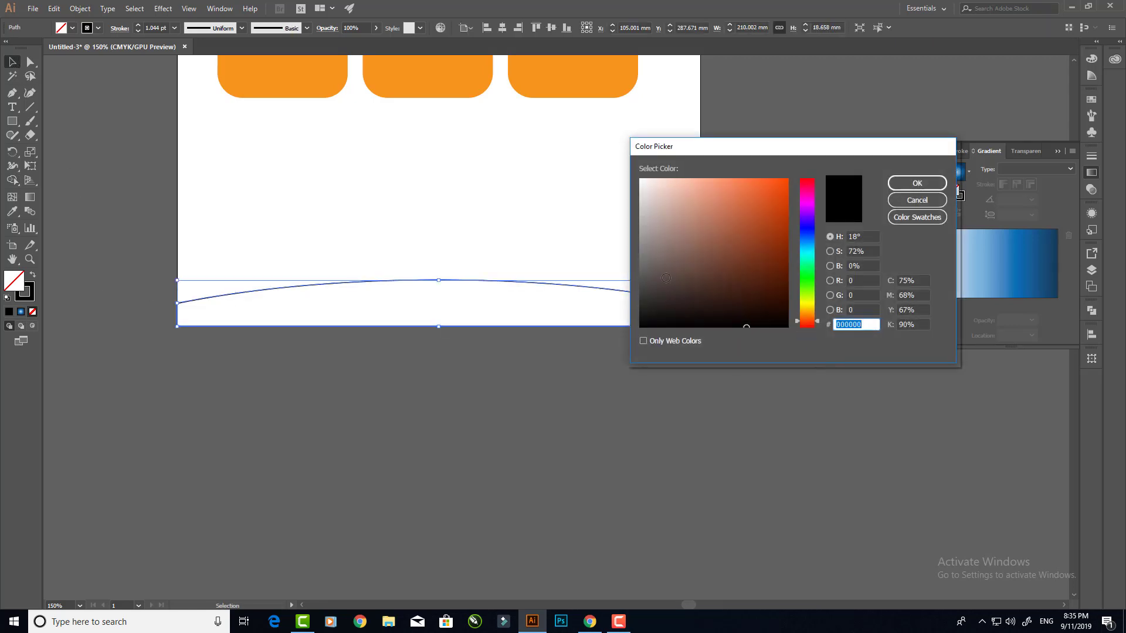
key(Tab)
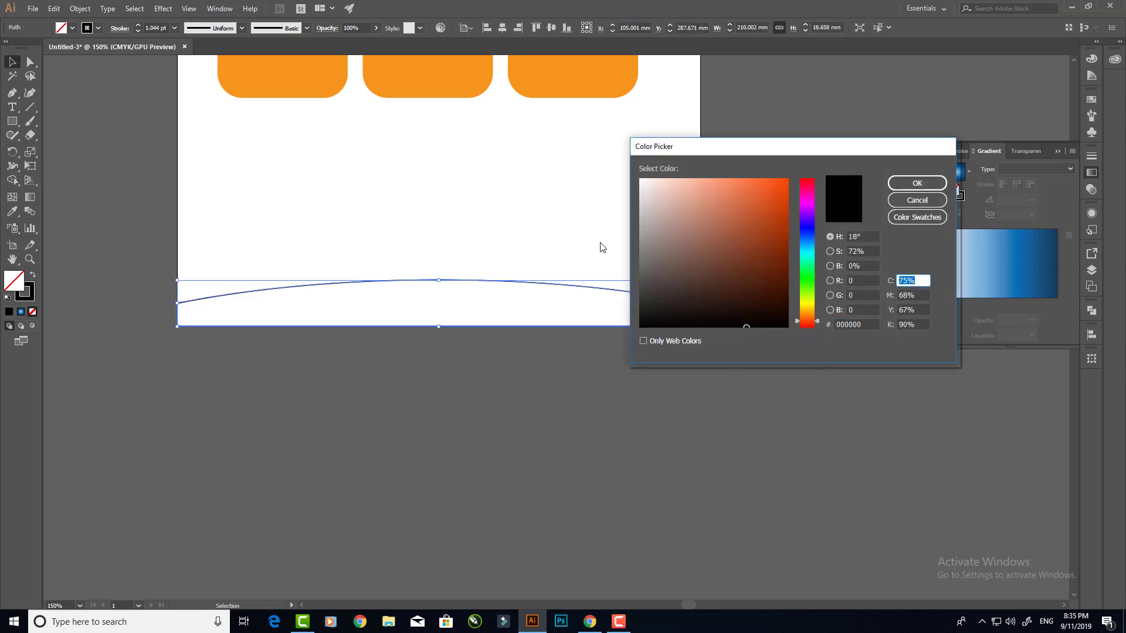
text(75)
key(Tab)
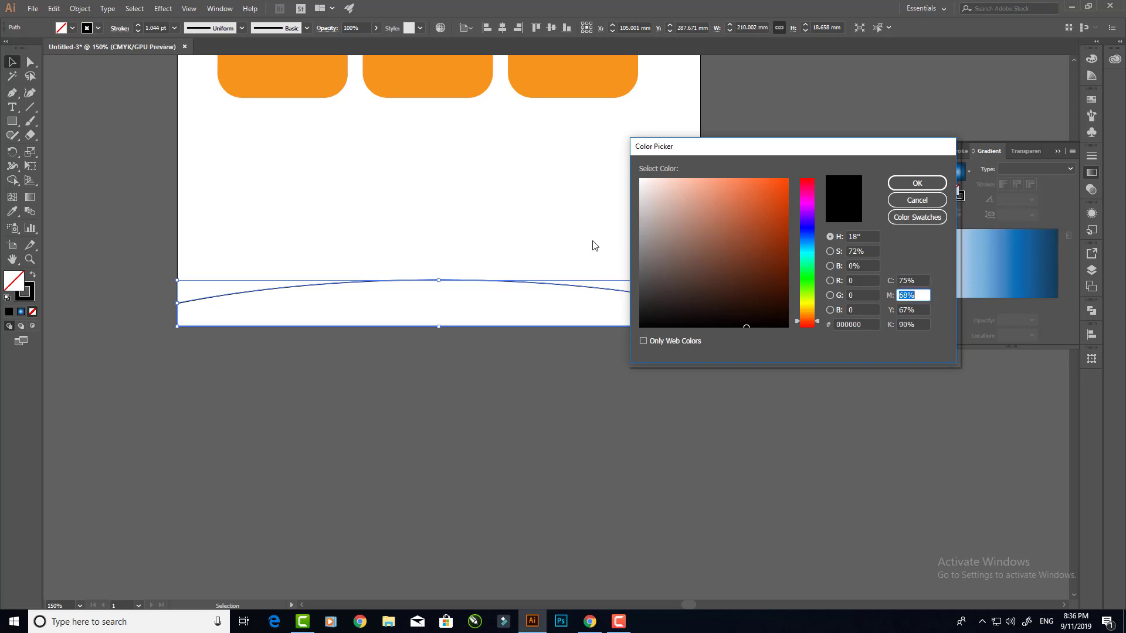
text(08)
key(Tab)
key(Tab)
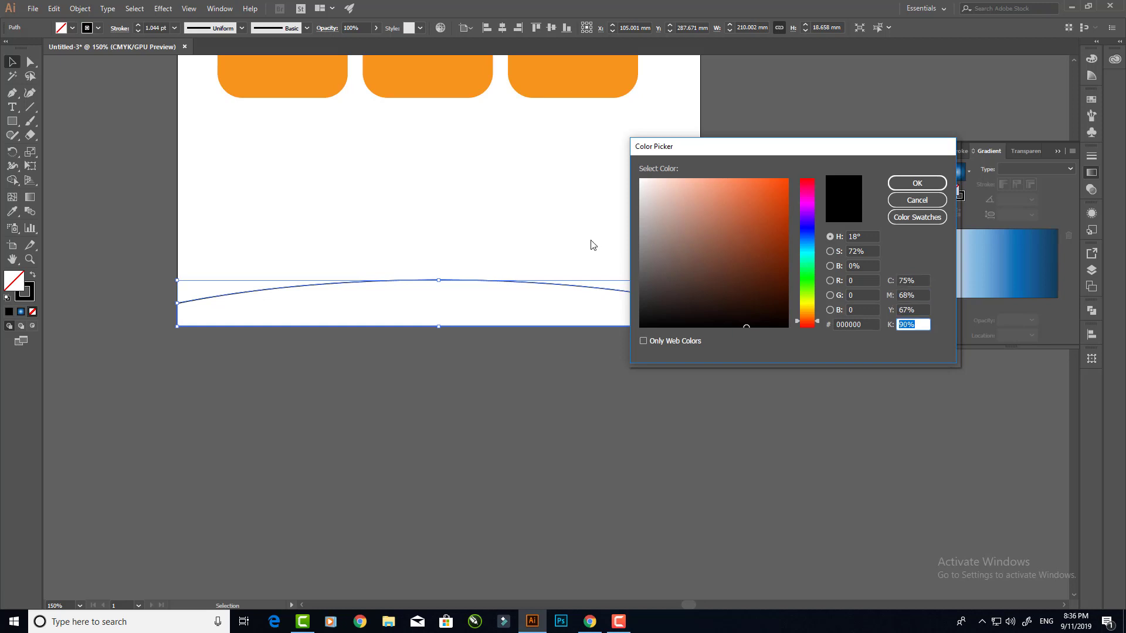
key(Return)
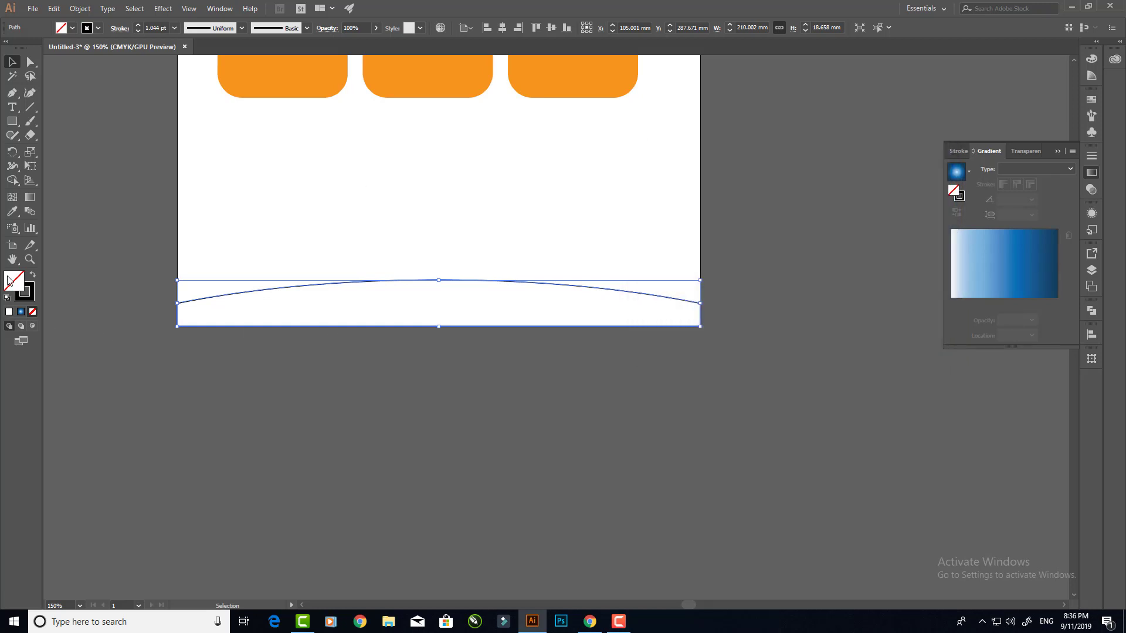
double_click(8, 280)
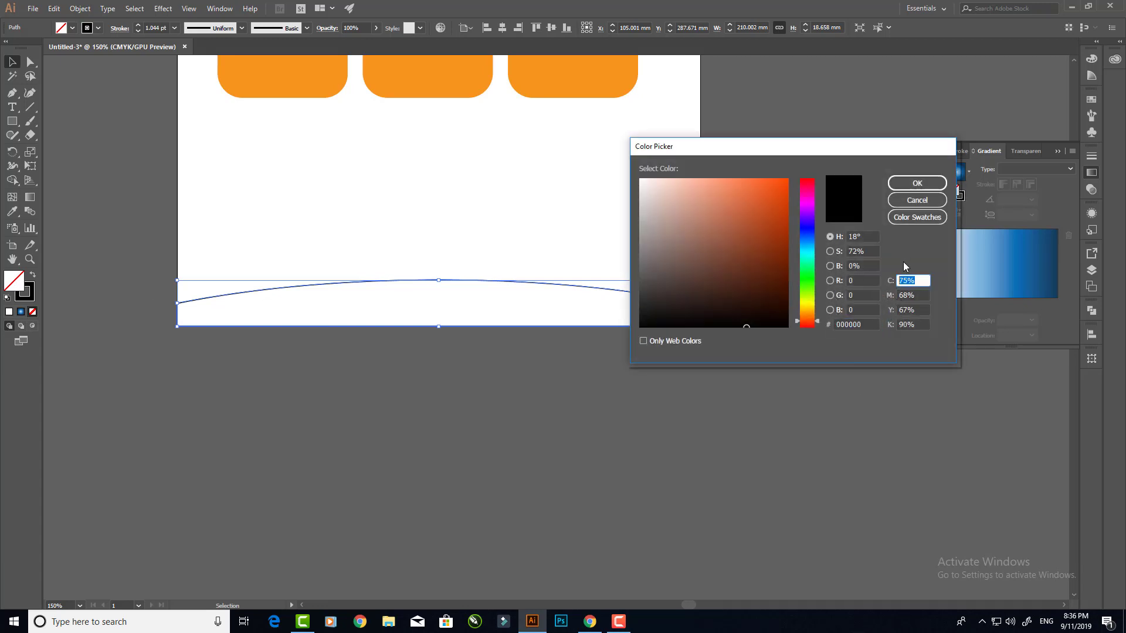
click(913, 185)
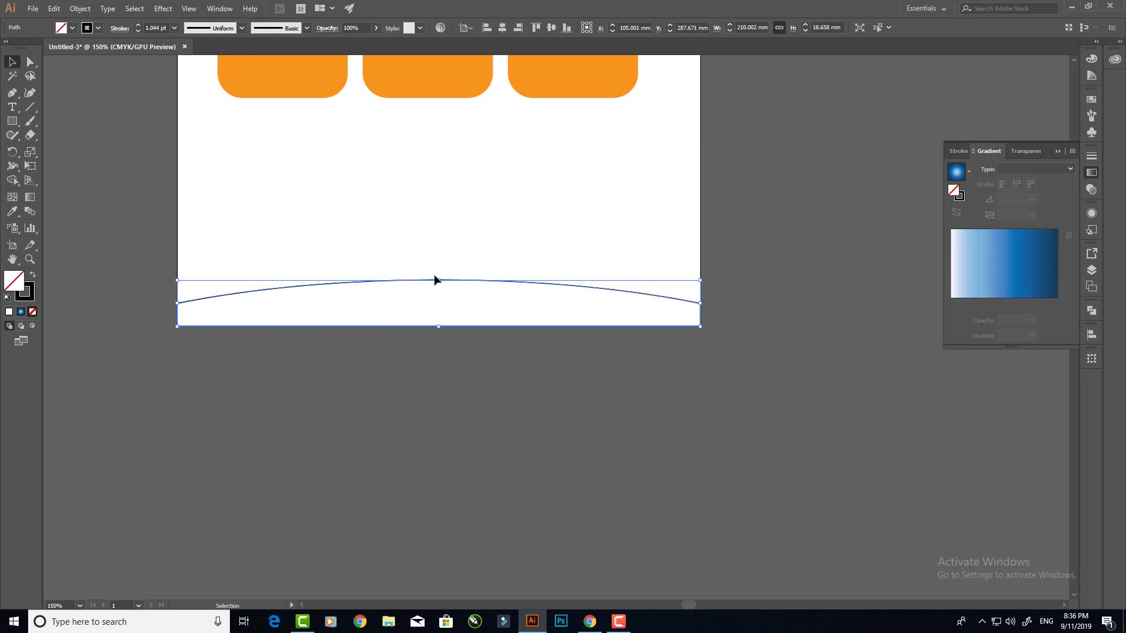
Swap fill and stroke, then fill the strip with rich black C75 M68 Y67 K90.
click(32, 275)
double_click(12, 281)
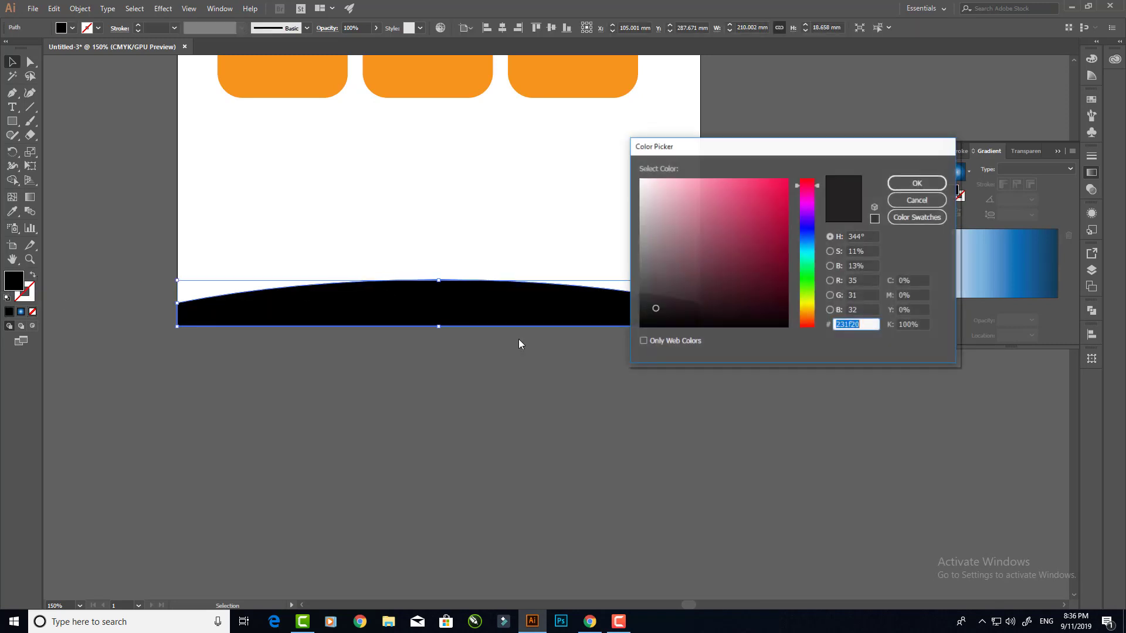
click(911, 281)
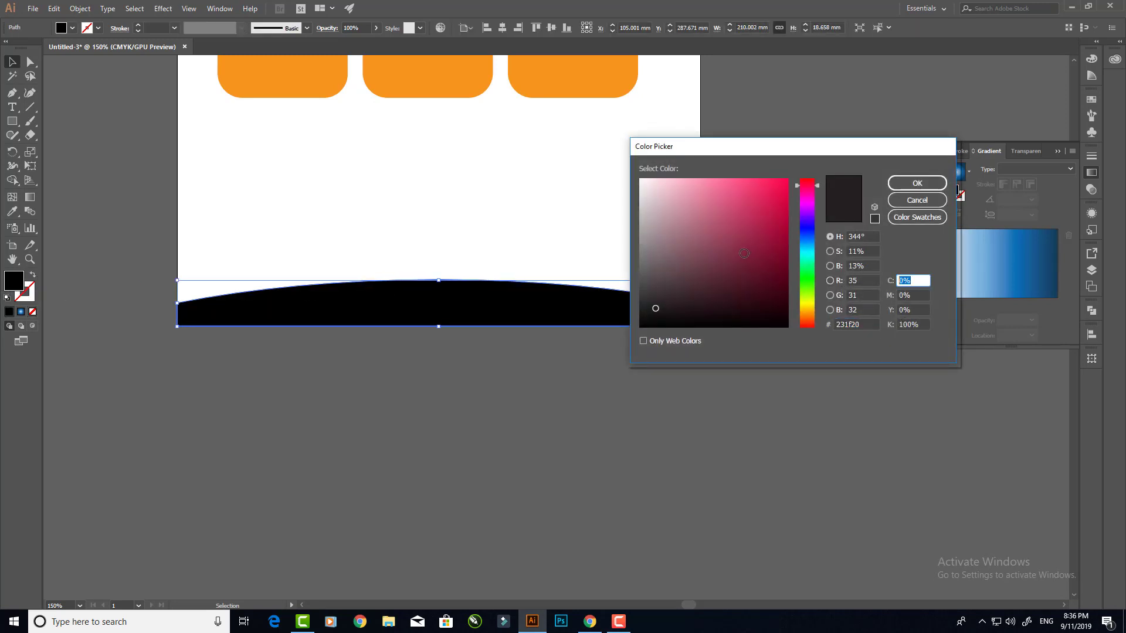
text(75)
key(Tab)
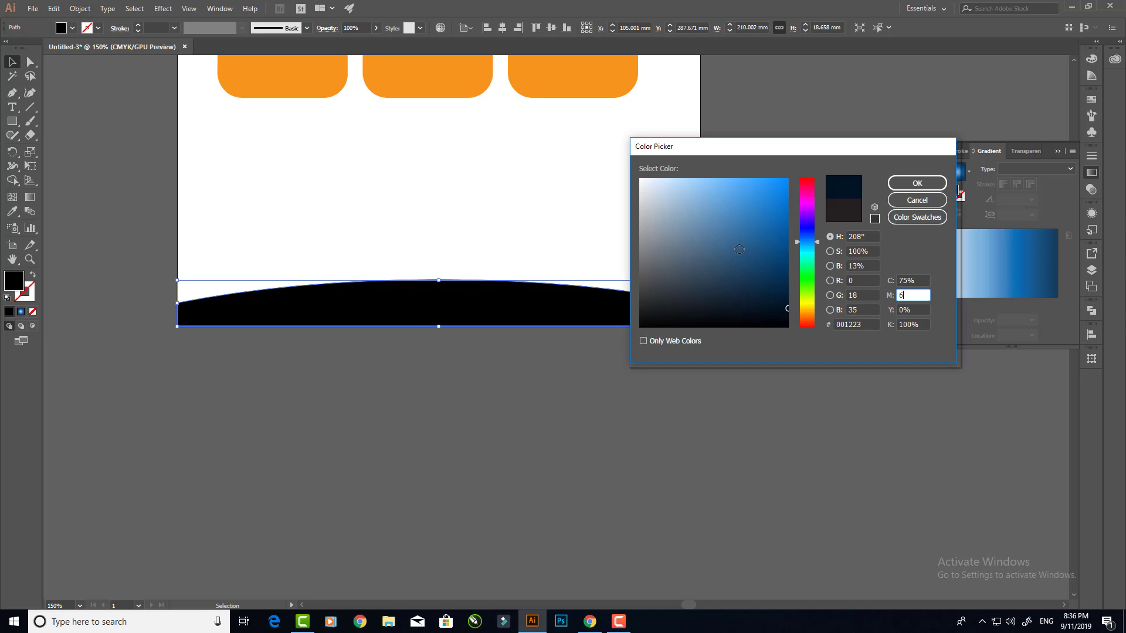
text(8)
key(Tab)
text(7)
key(Tab)
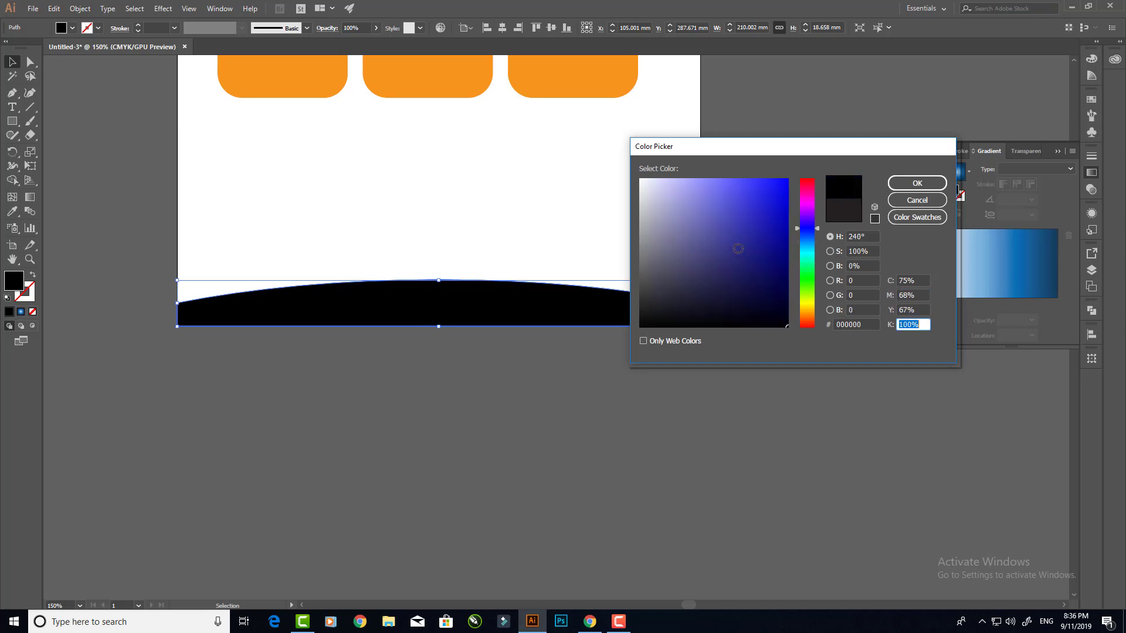
text(90)
key(Tab)
key(Return)
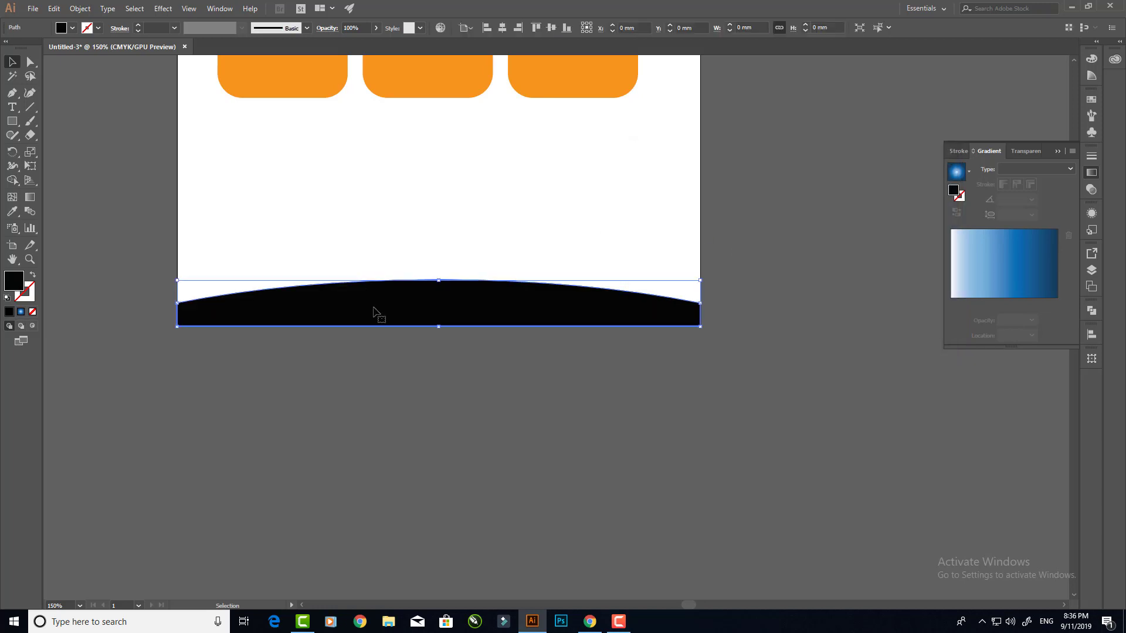
Deselect the black strip and pan so the whole flyer is centred in view.
scroll(466, 319, up, 1)
scroll(458, 308, down, 2)
click(498, 339)
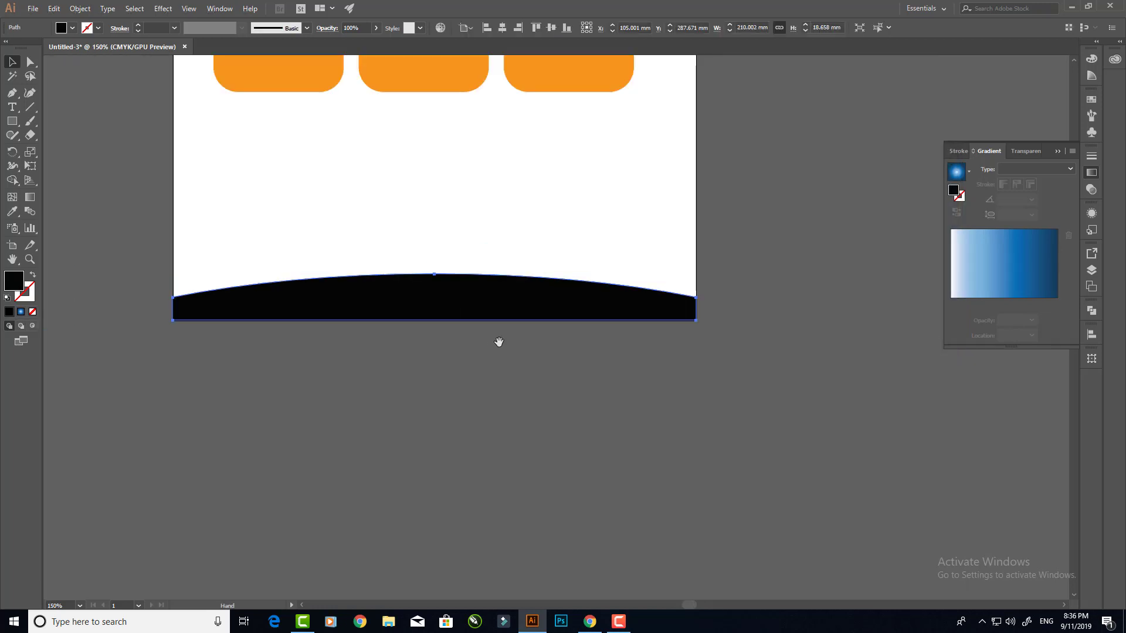
scroll(565, 492, up, 3)
scroll(602, 391, down, 1)
drag(602, 392, 563, 354)
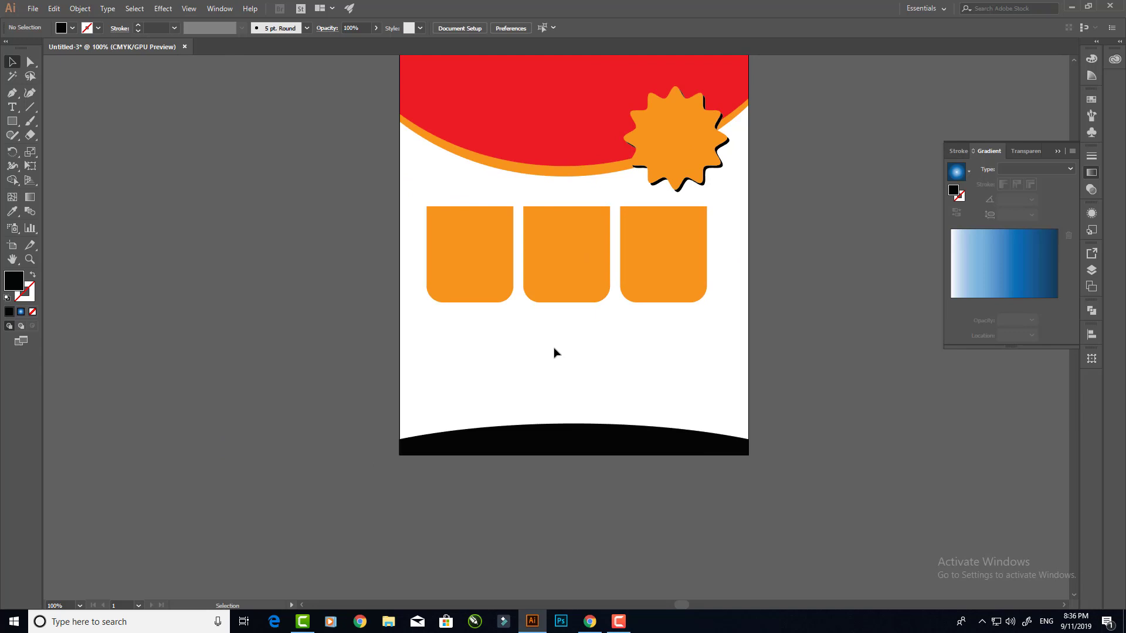
Add 'FLYER TITLE' below the orange boxes in Montserrat Bold at 21 pt.
key(t)
click(508, 352)
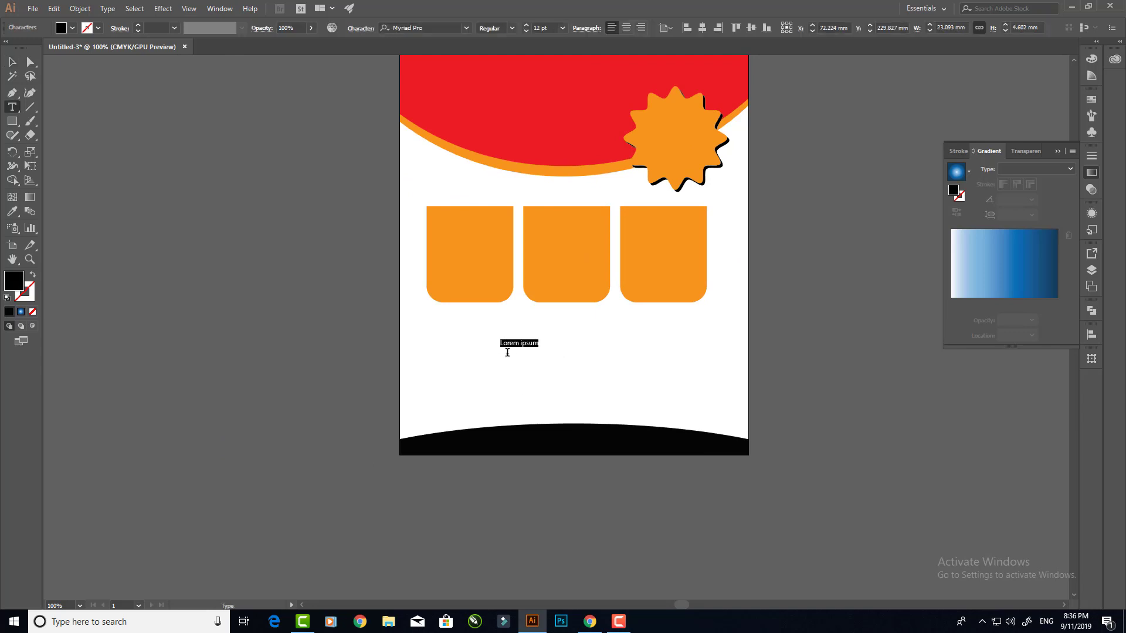
click(433, 27)
text(MON)
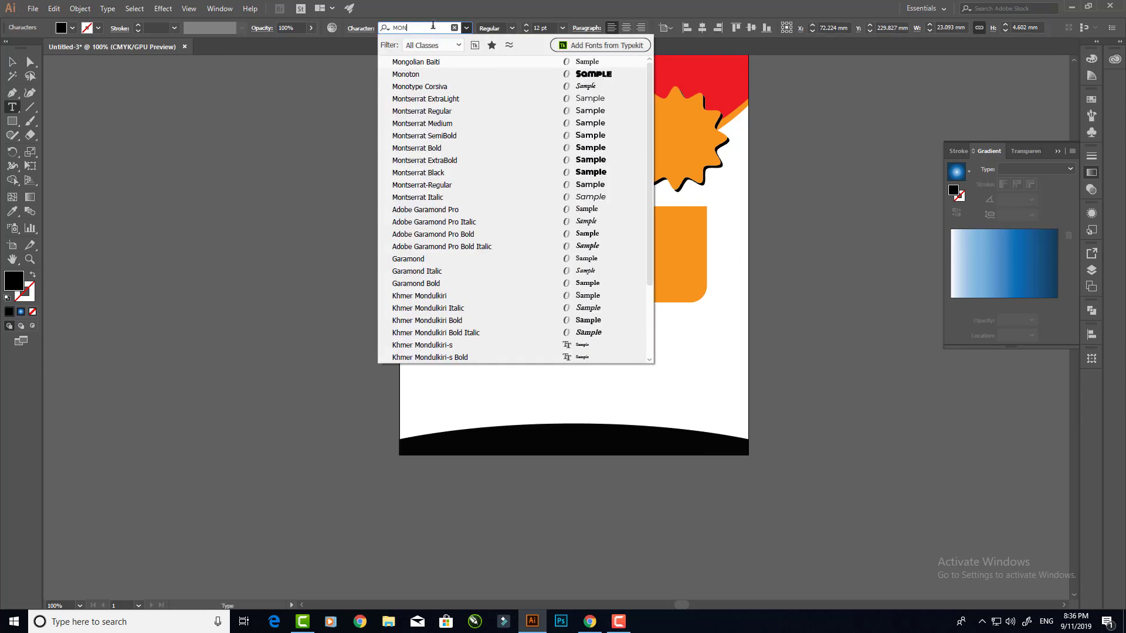
text(S)
key(BackSpace)
key(BackSpace)
text(TS)
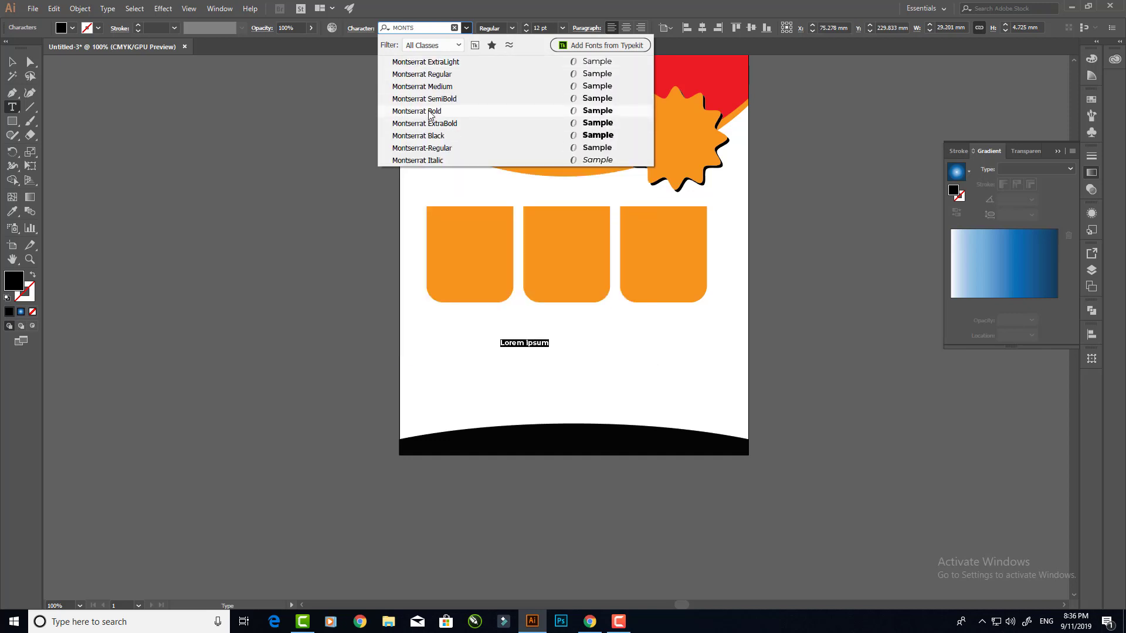
click(516, 111)
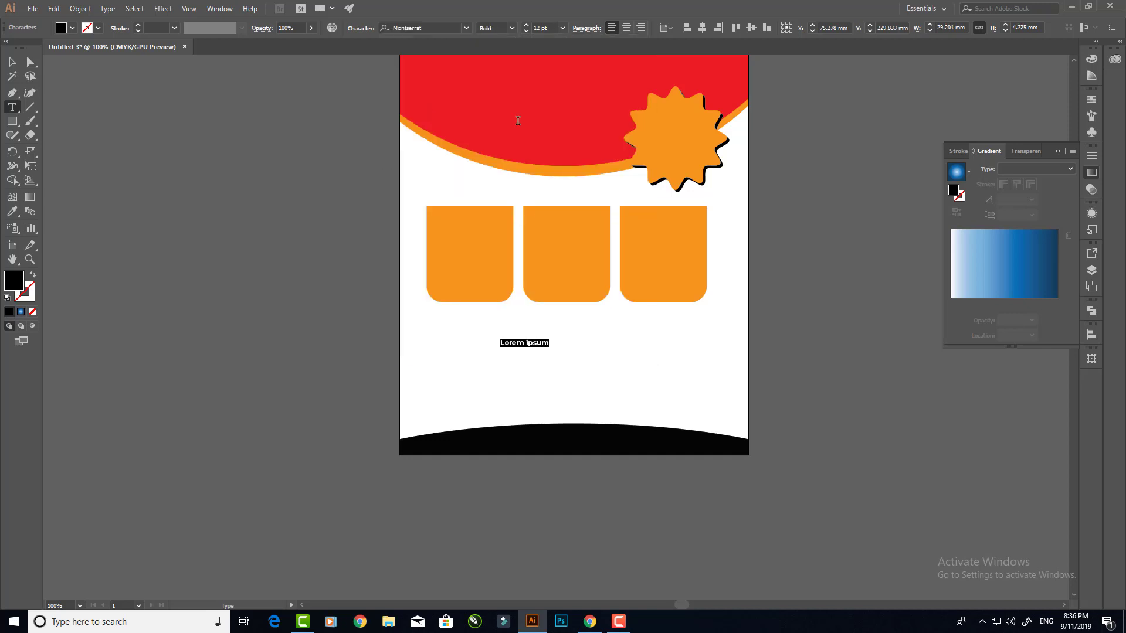
click(526, 25)
click(526, 25)
click(526, 24)
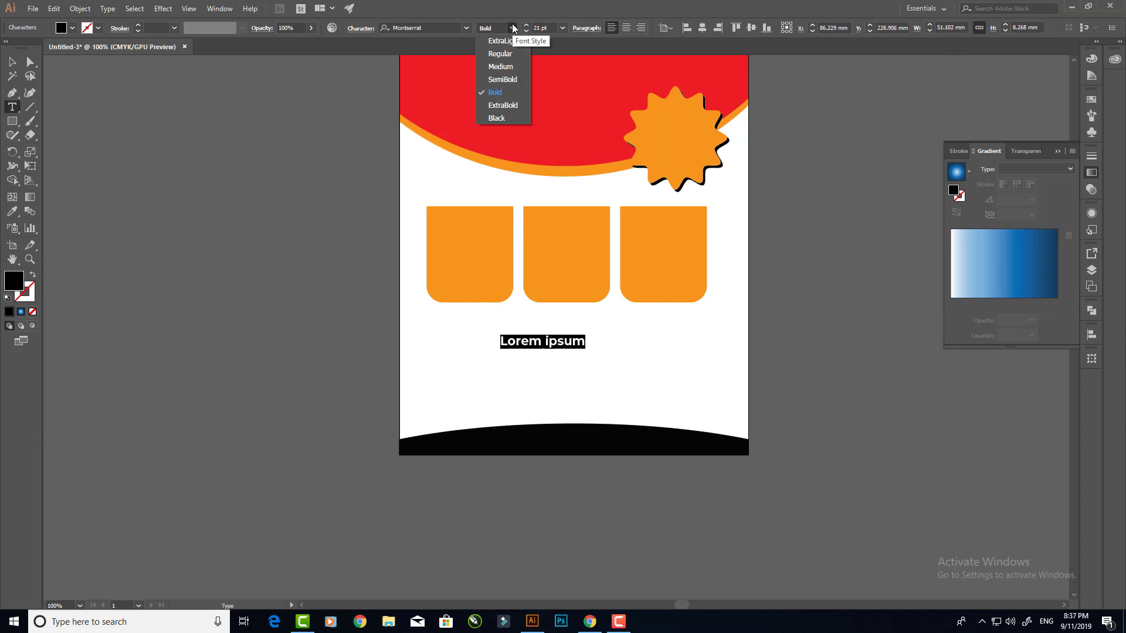
click(512, 28)
text(FLYER)
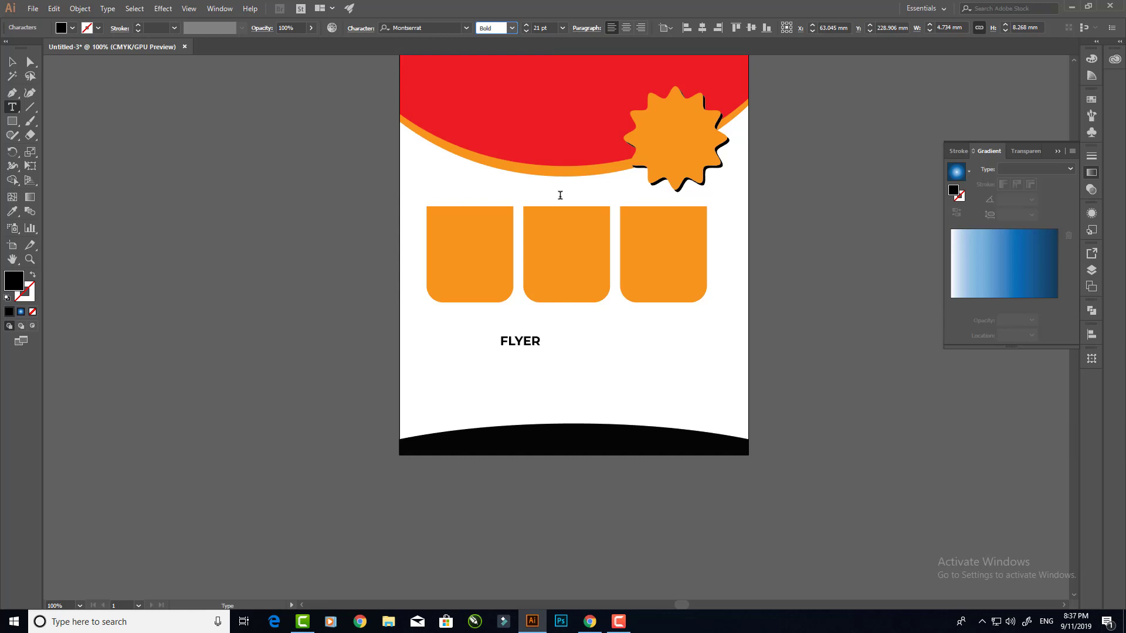
key(alt+Down)
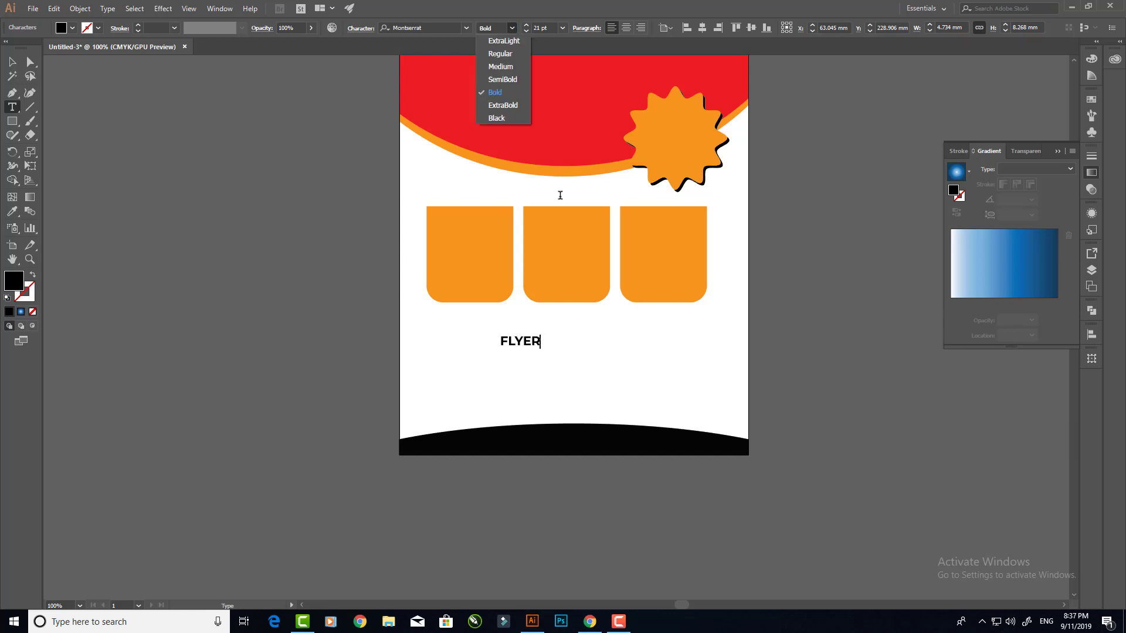
key(Escape)
text(TITLE)
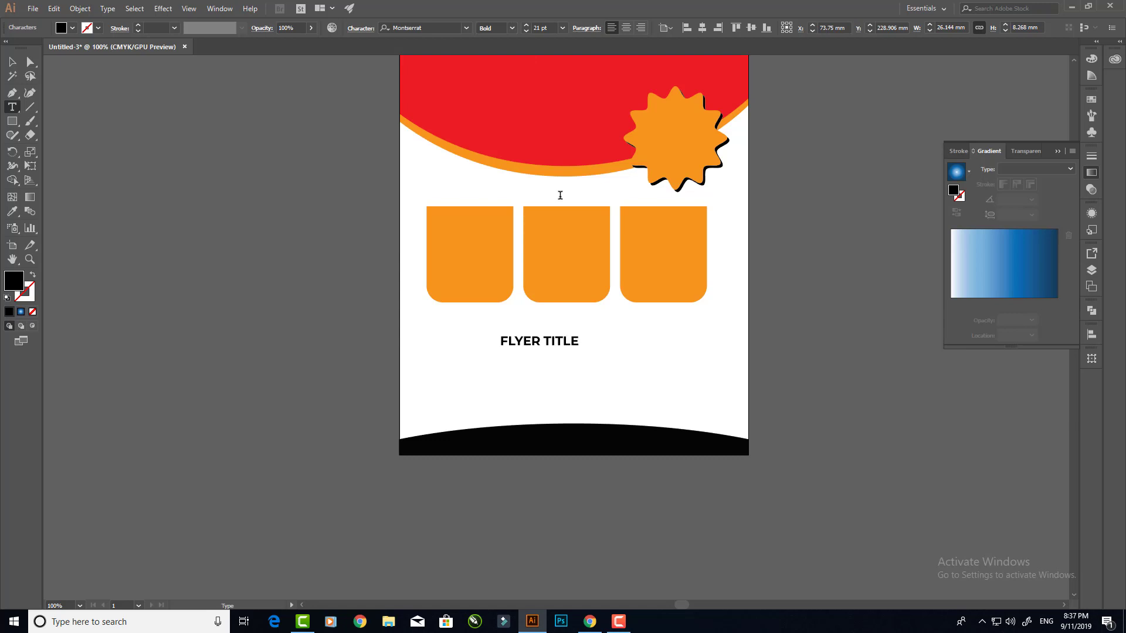
Enlarge FLYER TITLE to about 33.5 pt, move it up, and centre it horizontally.
click(13, 61)
scroll(659, 362, up, 2)
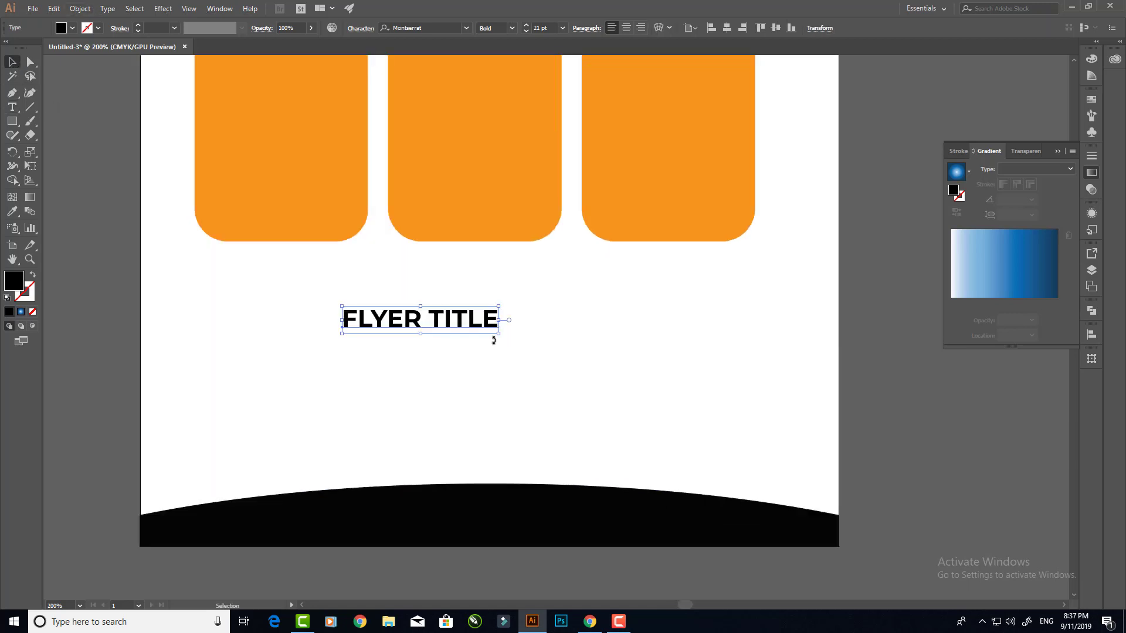
mouse_move(498, 335)
mouse_down()
mouse_move(593, 345)
mouse_move(563, 278)
mouse_up()
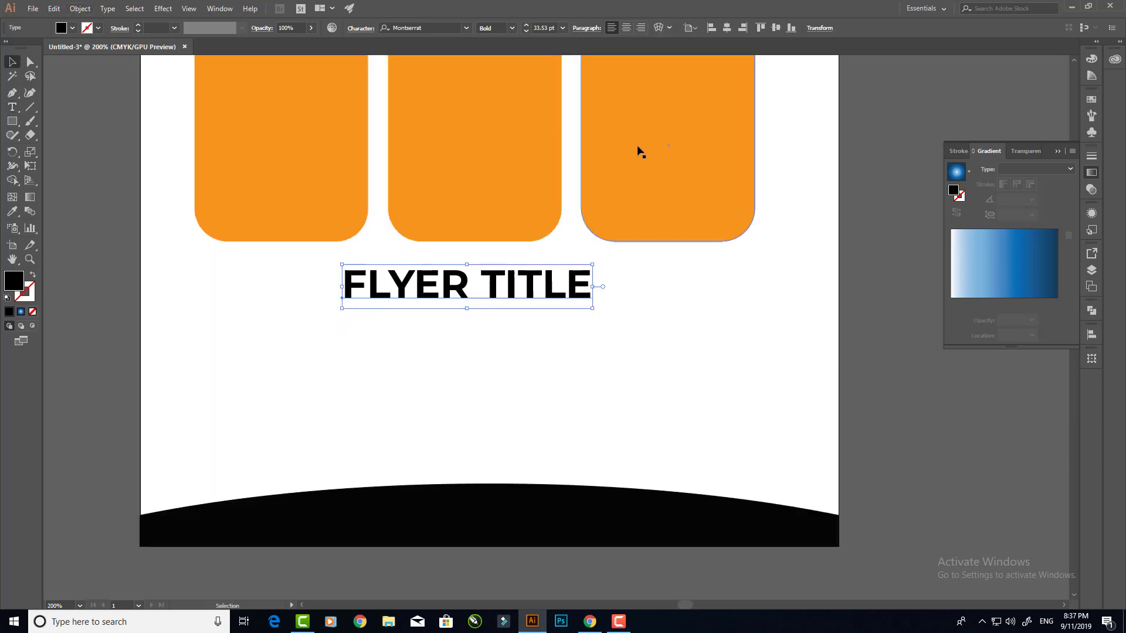
click(726, 28)
scroll(633, 322, left, 3)
click(536, 318)
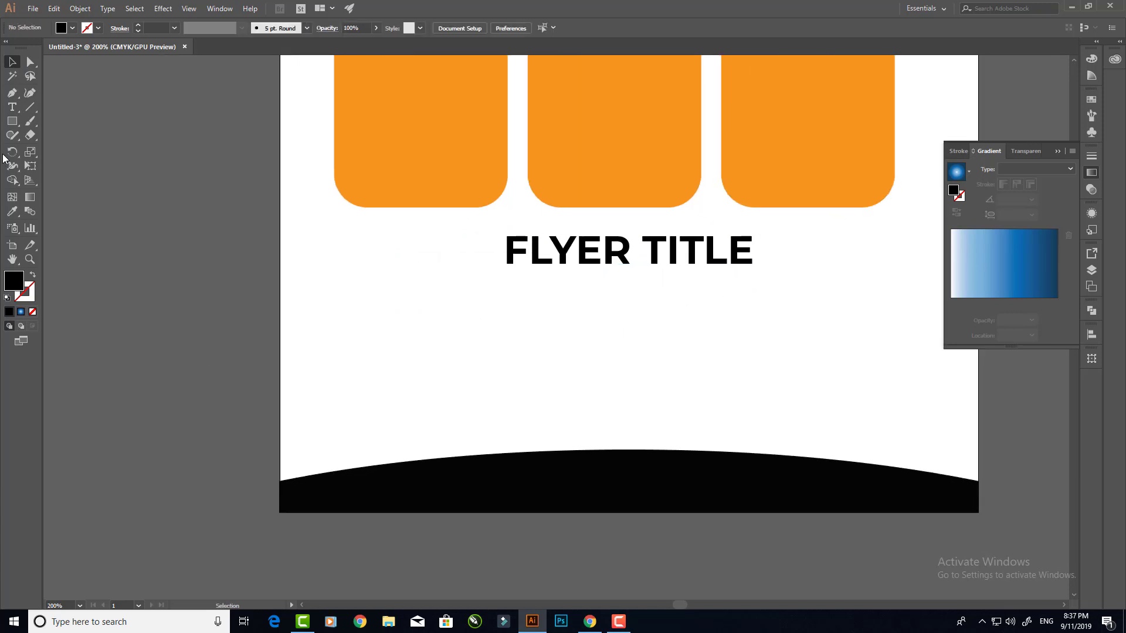
Create a body text frame below the title with four lines in Montserrat Regular.
click(12, 107)
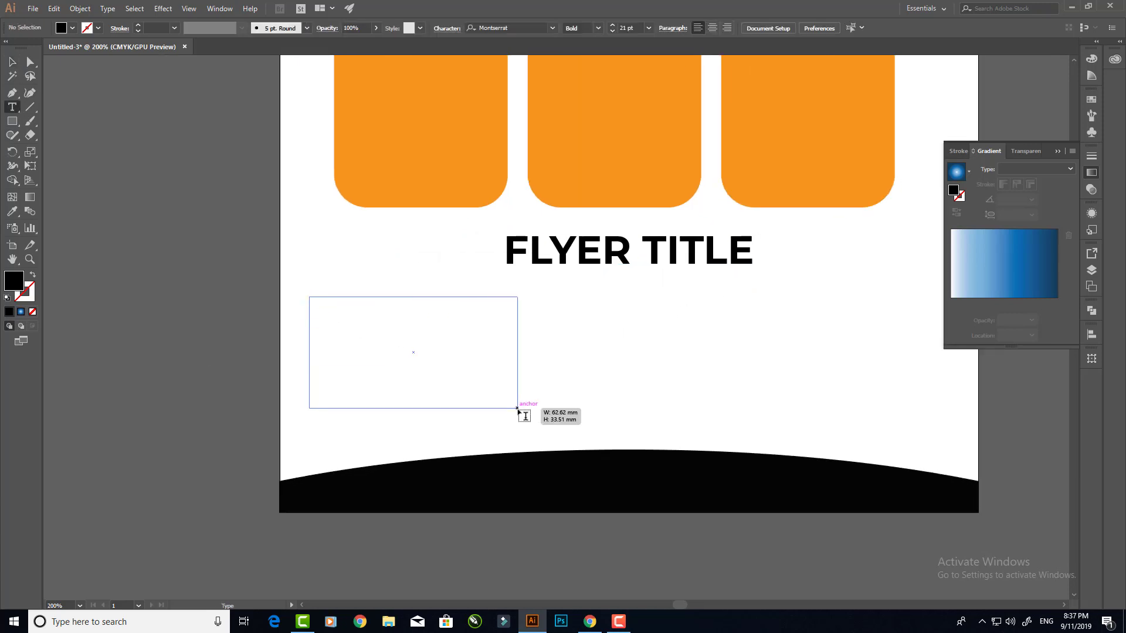
drag(309, 297, 518, 409)
click(525, 31)
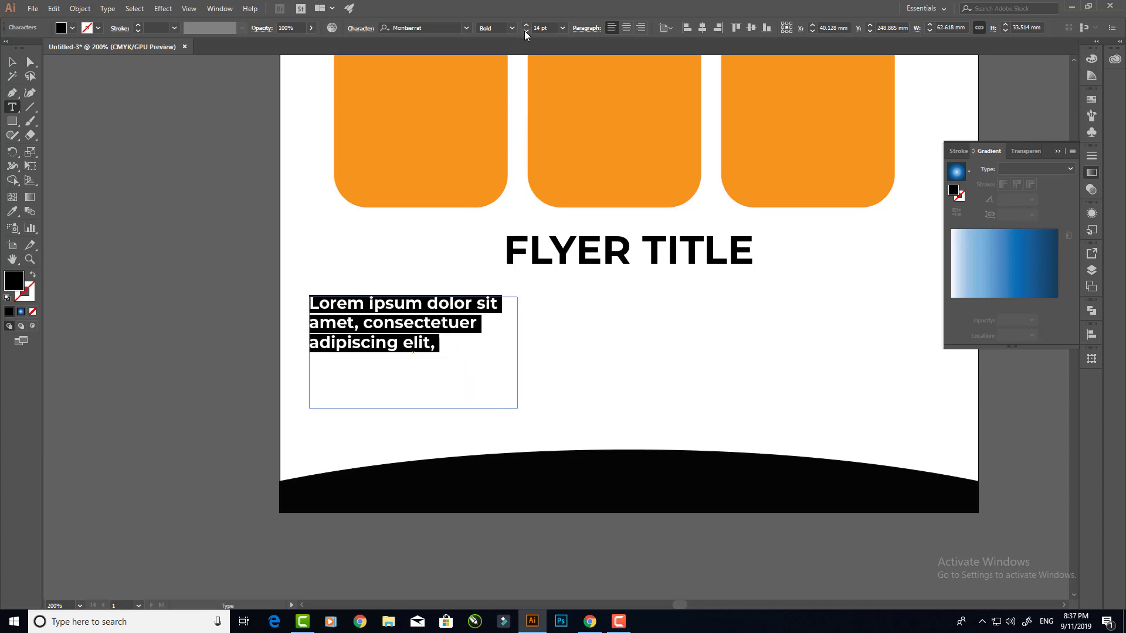
click(526, 30)
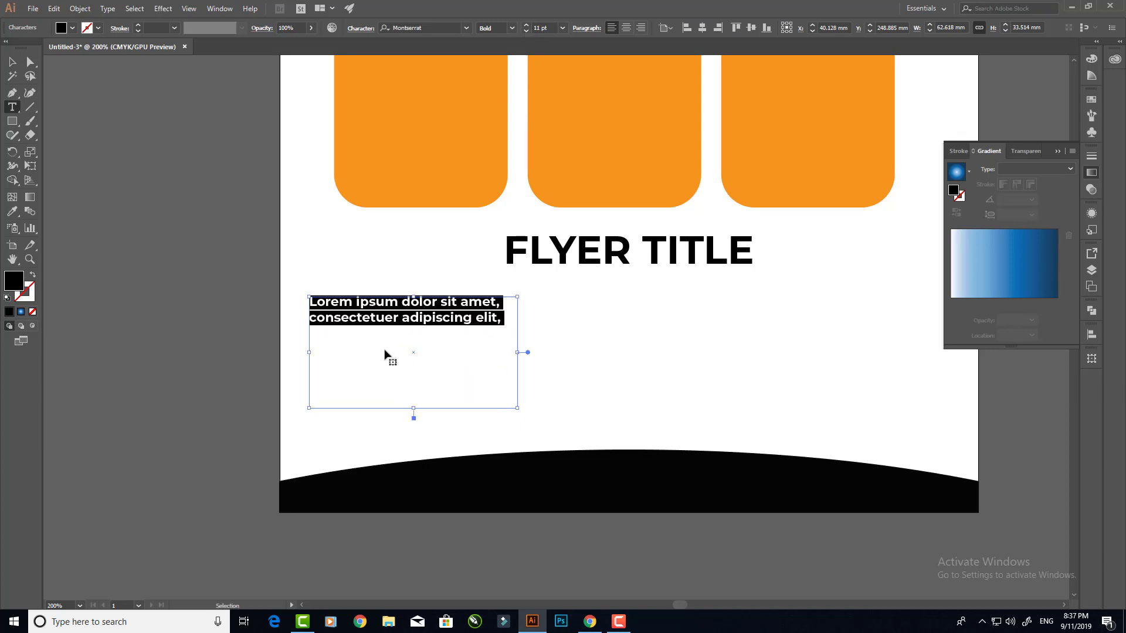
click(424, 319)
text(Lorem ipsum dolor sit amet, consectetuer adipiscing elit,)
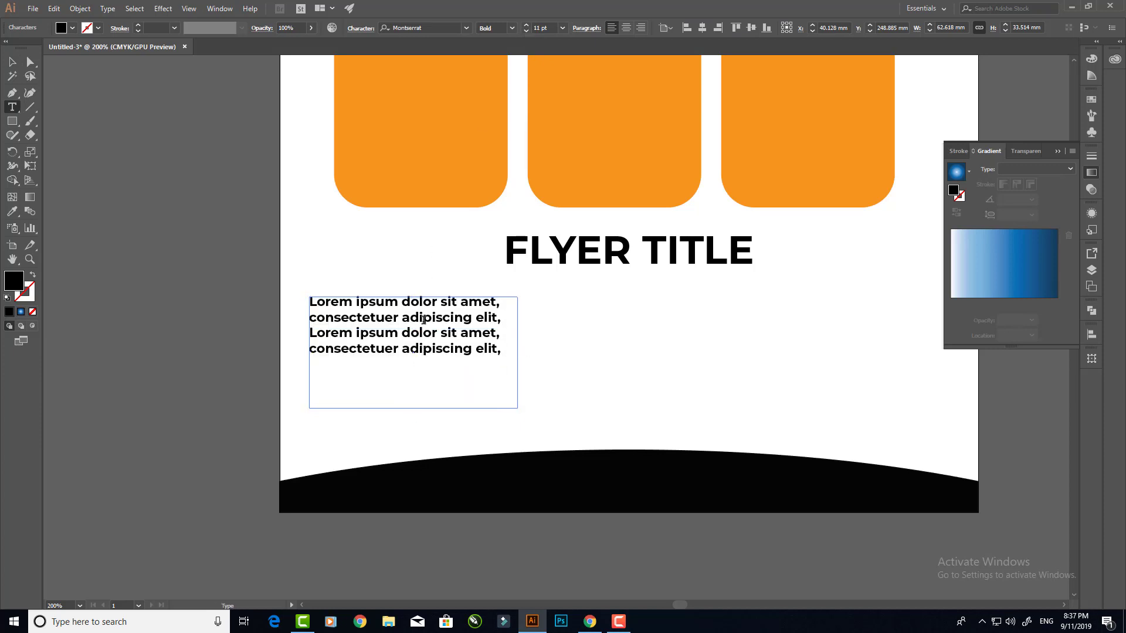
key(ctrl+a)
click(506, 28)
click(499, 70)
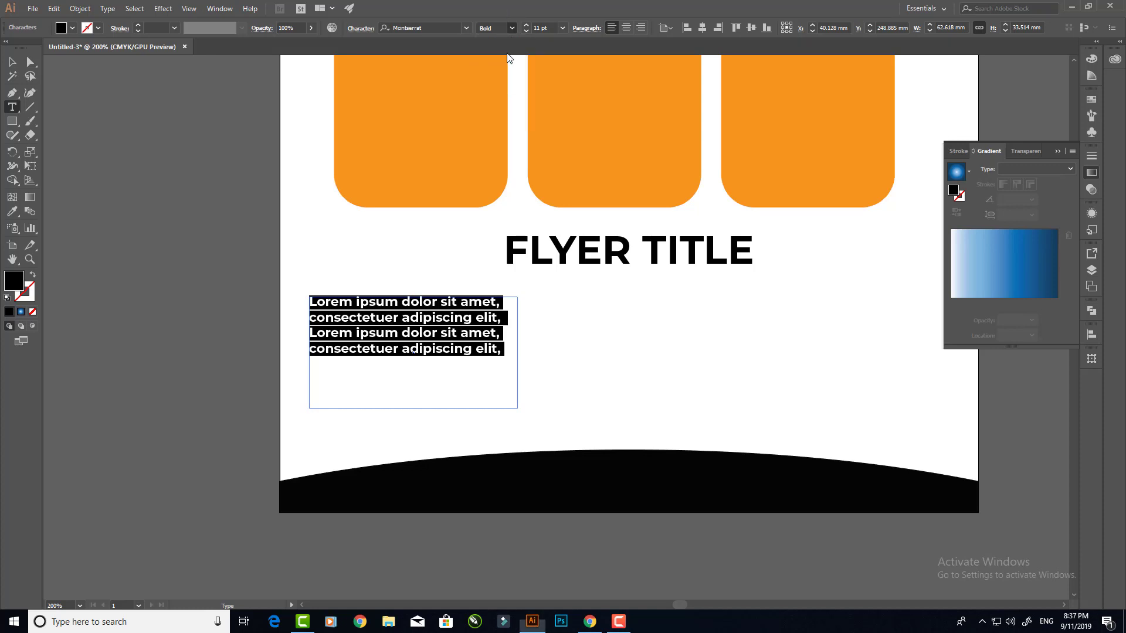
Shrink the body text box to fit its lines and copy it to the right.
click(13, 62)
drag(410, 413, 410, 362)
drag(519, 331, 500, 327)
click(546, 373)
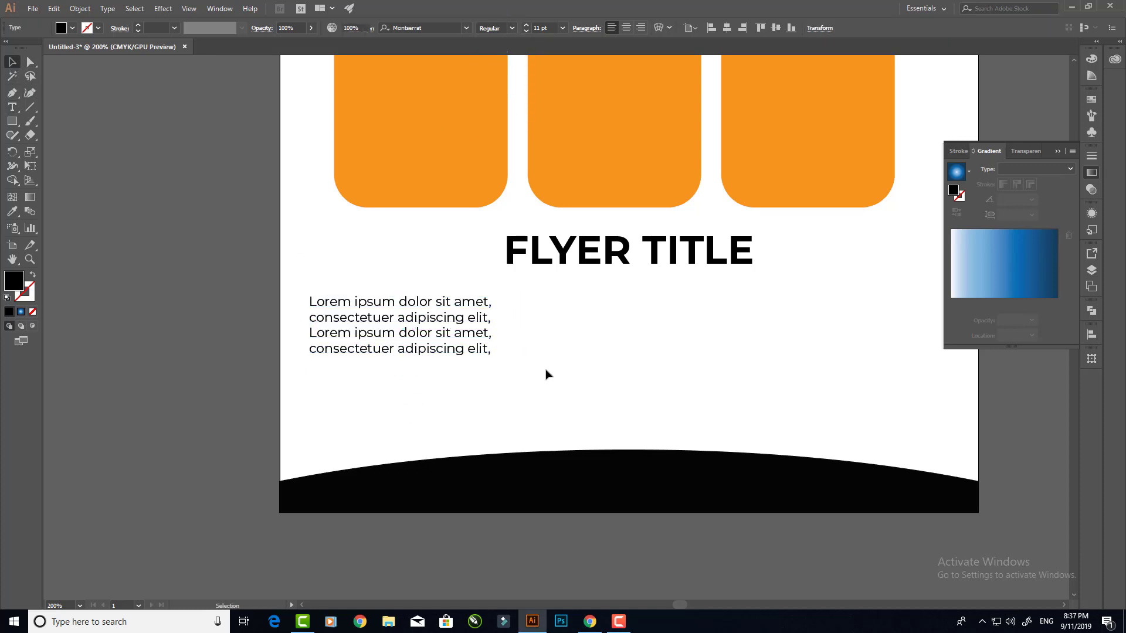
drag(546, 373, 454, 412)
drag(352, 373, 790, 371)
Draw a thin rectangle divider between the first two text columns.
click(711, 441)
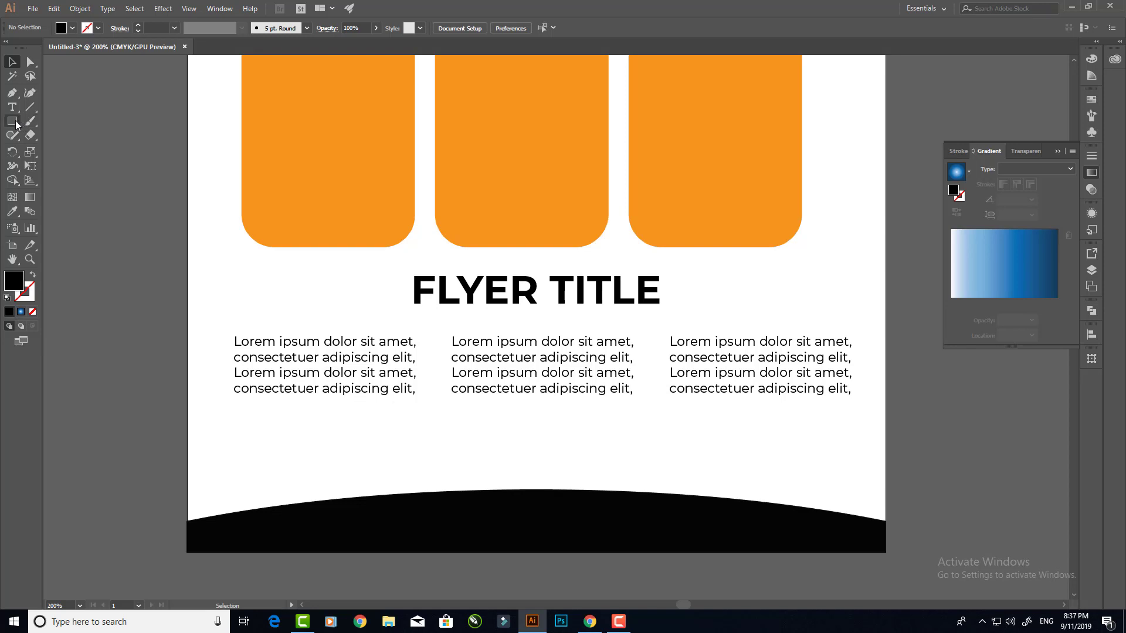
click(16, 124)
scroll(468, 382, up, 1)
mouse_move(418, 314)
mouse_down()
mouse_move(418, 399)
mouse_move(654, 427)
mouse_up()
key(v)
click(135, 231)
Move the three columns with their dividers lower, then shift the orange boxes down.
scroll(455, 445, down, 1)
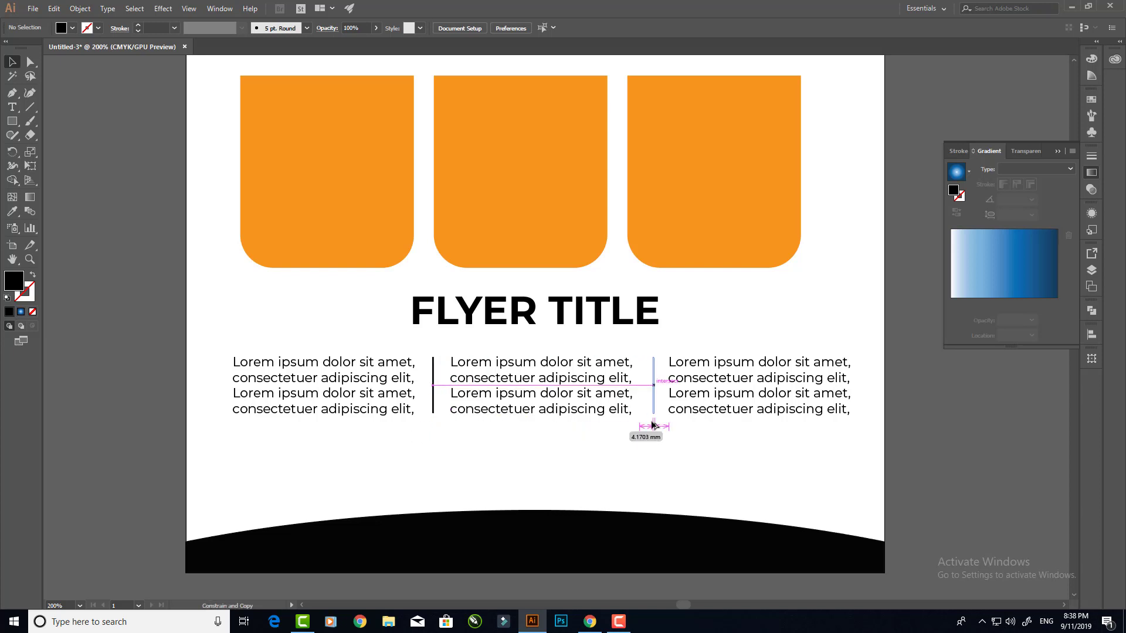
scroll(670, 455, down, 1)
drag(760, 452, 452, 380)
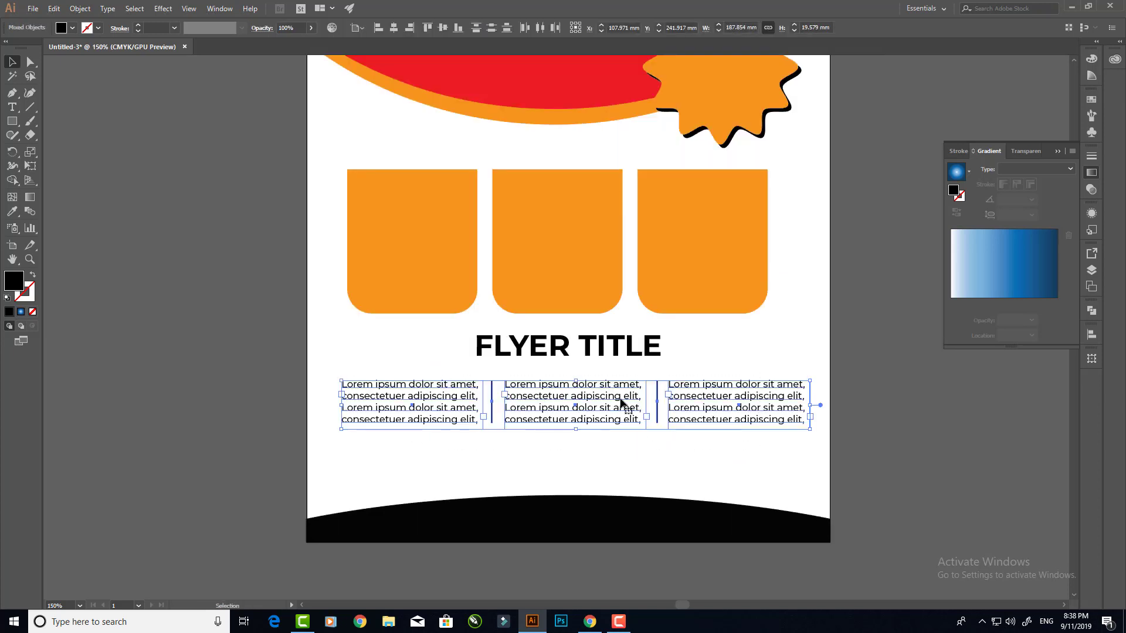
drag(623, 403, 623, 414)
click(547, 350)
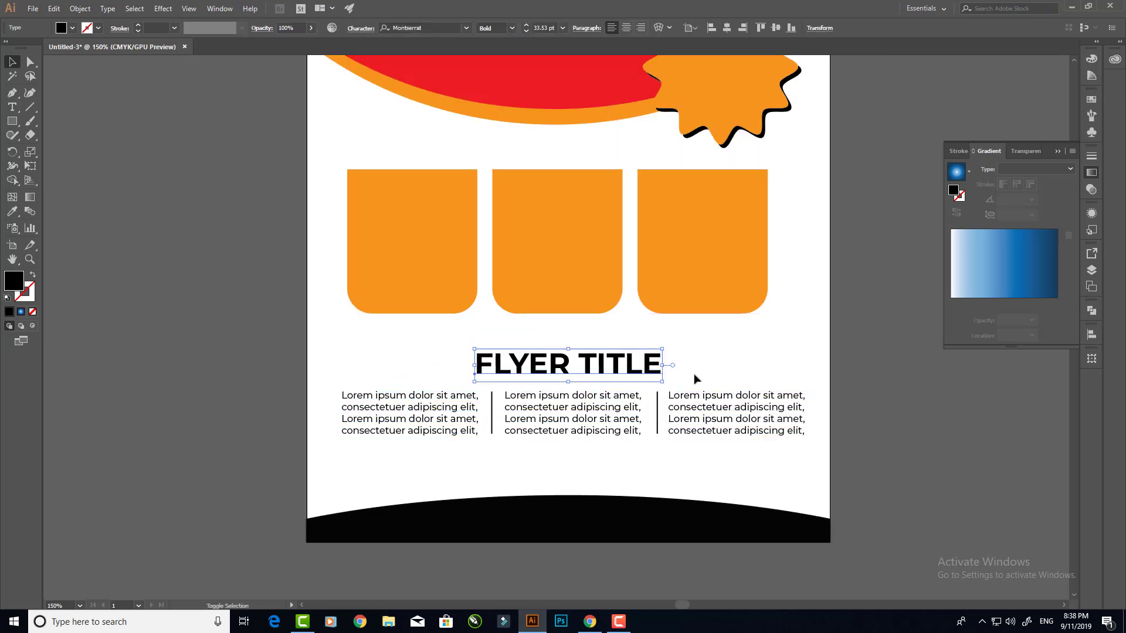
scroll(722, 433, up, 3)
drag(526, 341, 581, 355)
click(733, 487)
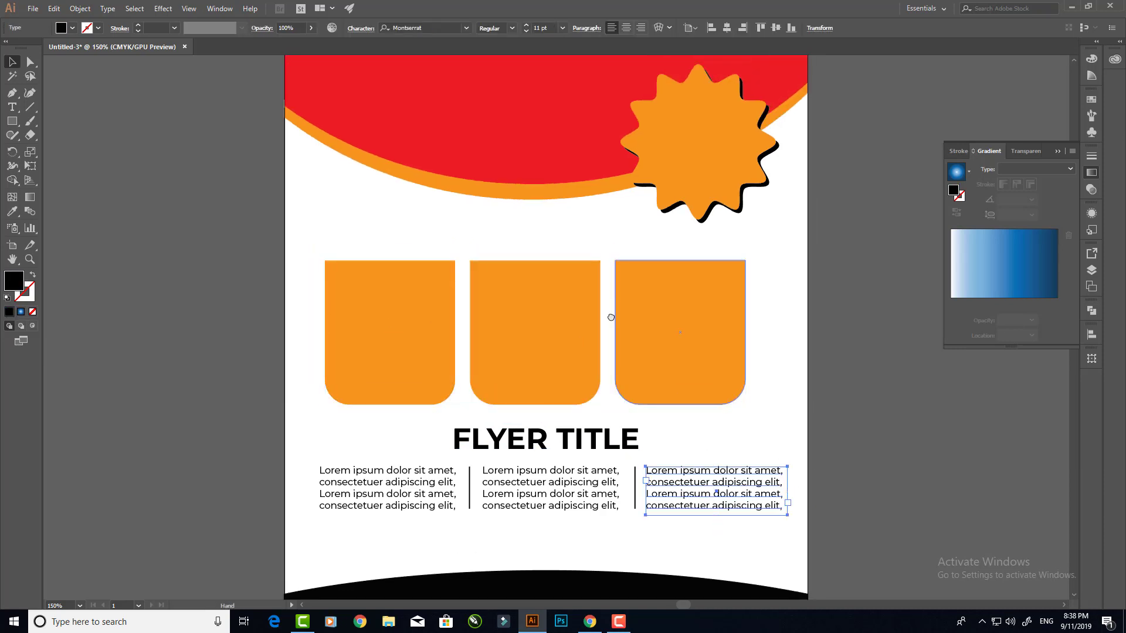
mouse_move(505, 433)
mouse_down()
mouse_move(551, 495)
mouse_move(486, 311)
mouse_up()
click(555, 502)
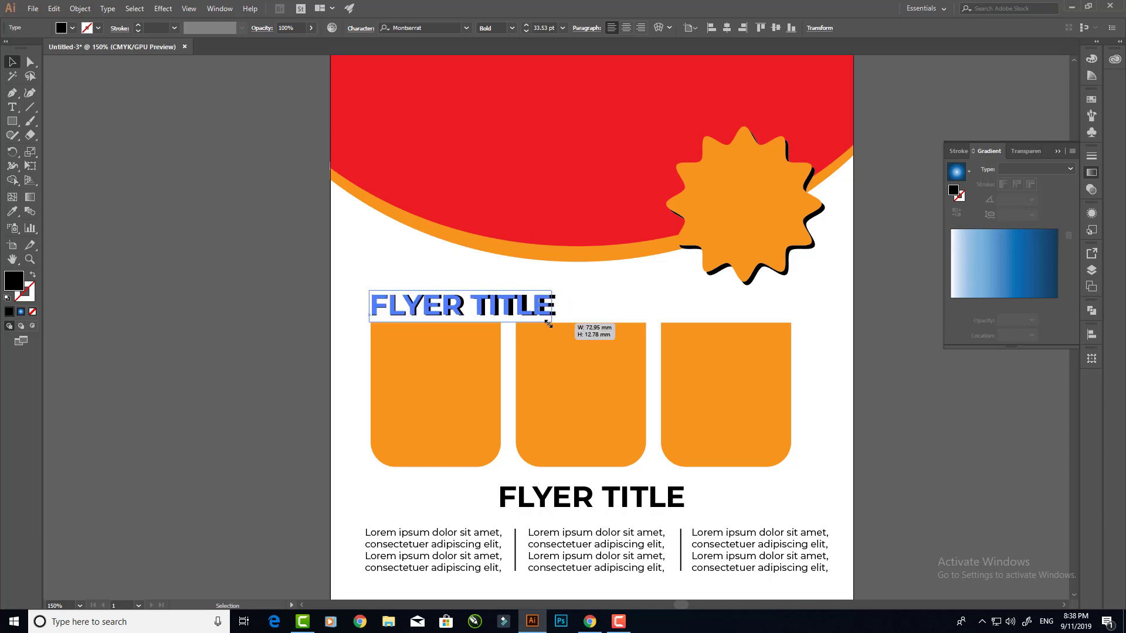
Copy the title above the first orange box, retype it as THAILAND, and apply All Caps.
drag(555, 322, 496, 308)
key(t)
triple_click(466, 308)
text(thailand)
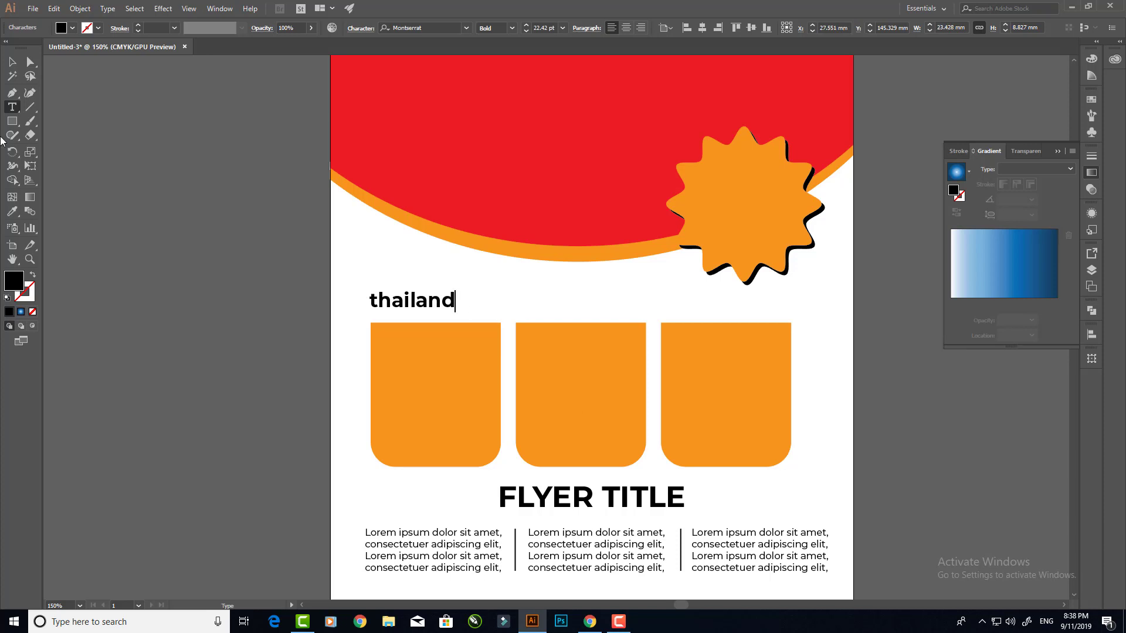
click(15, 63)
click(366, 29)
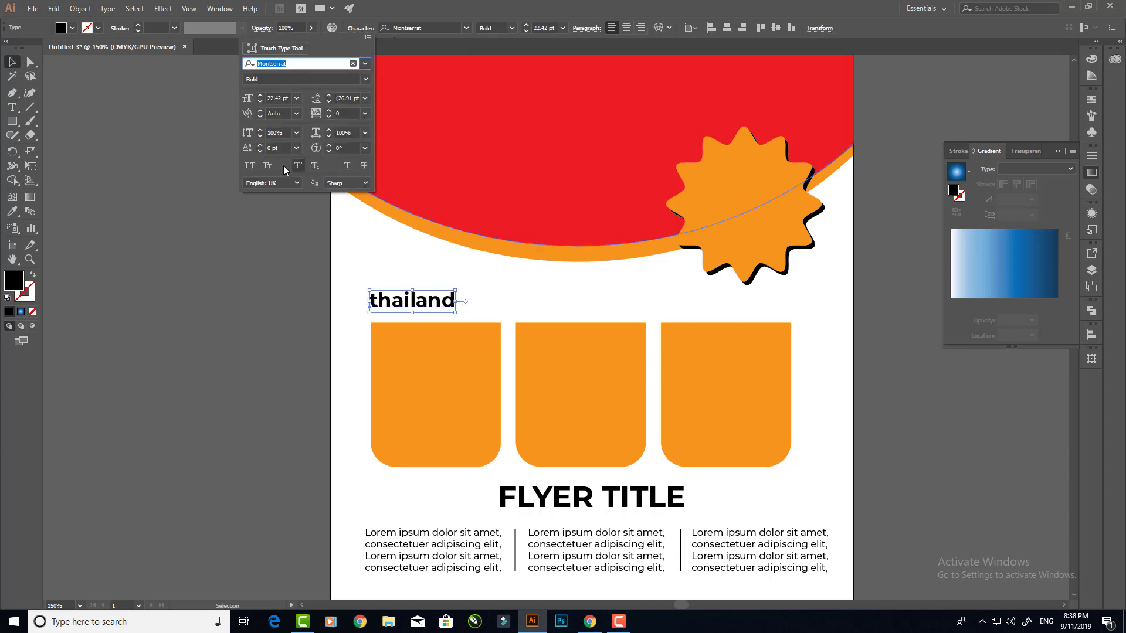
click(283, 165)
click(243, 235)
Copy the label above the second and third boxes, retyped as VIETNAM and LAOS.
drag(434, 305, 580, 315)
key(t)
double_click(546, 305)
text(VIETNAM)
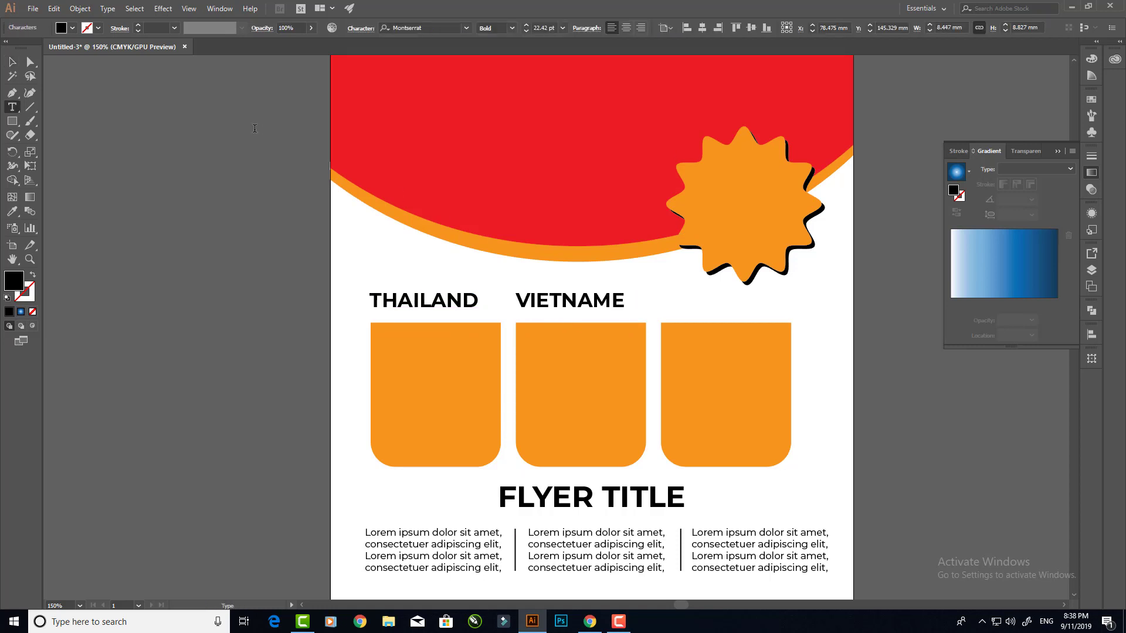
click(11, 62)
click(266, 204)
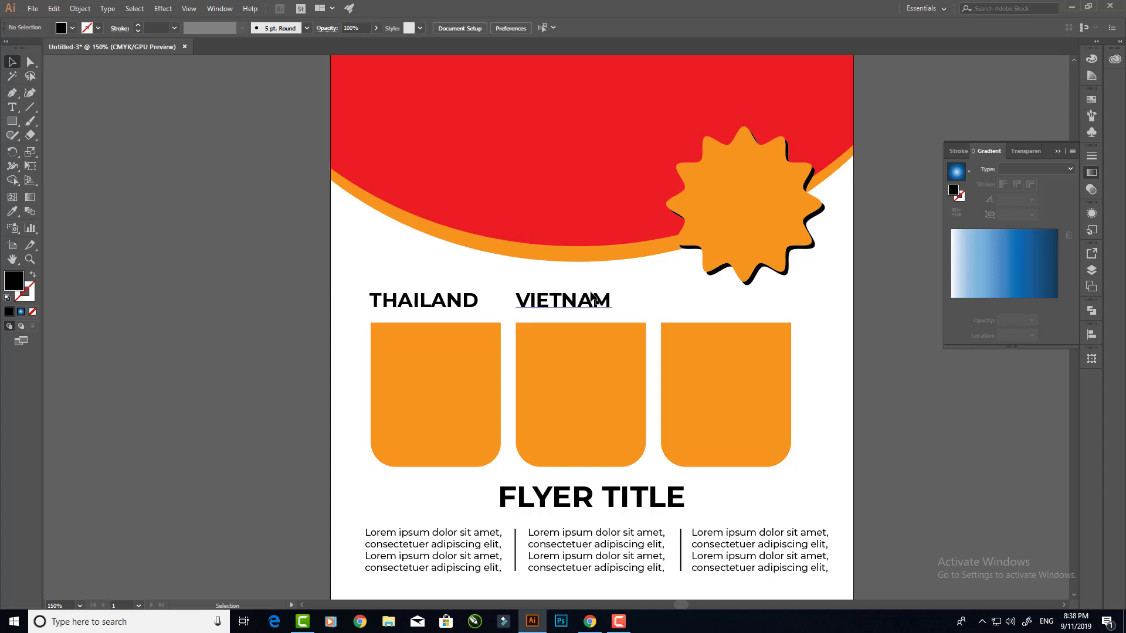
drag(589, 300, 739, 301)
key(t)
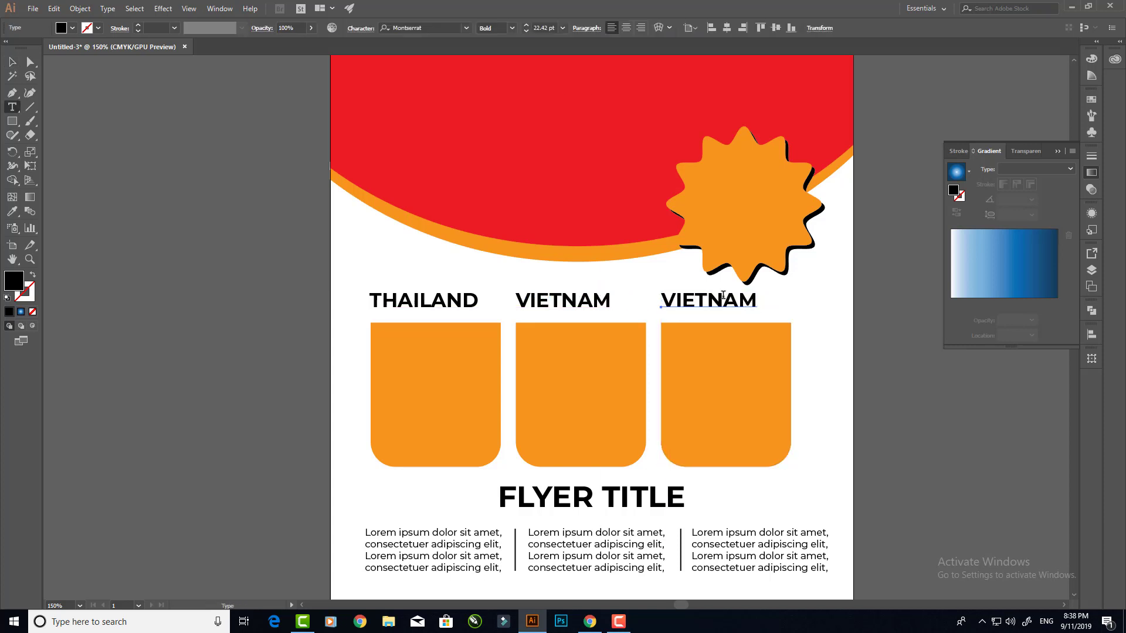
double_click(721, 300)
text(LAOS)
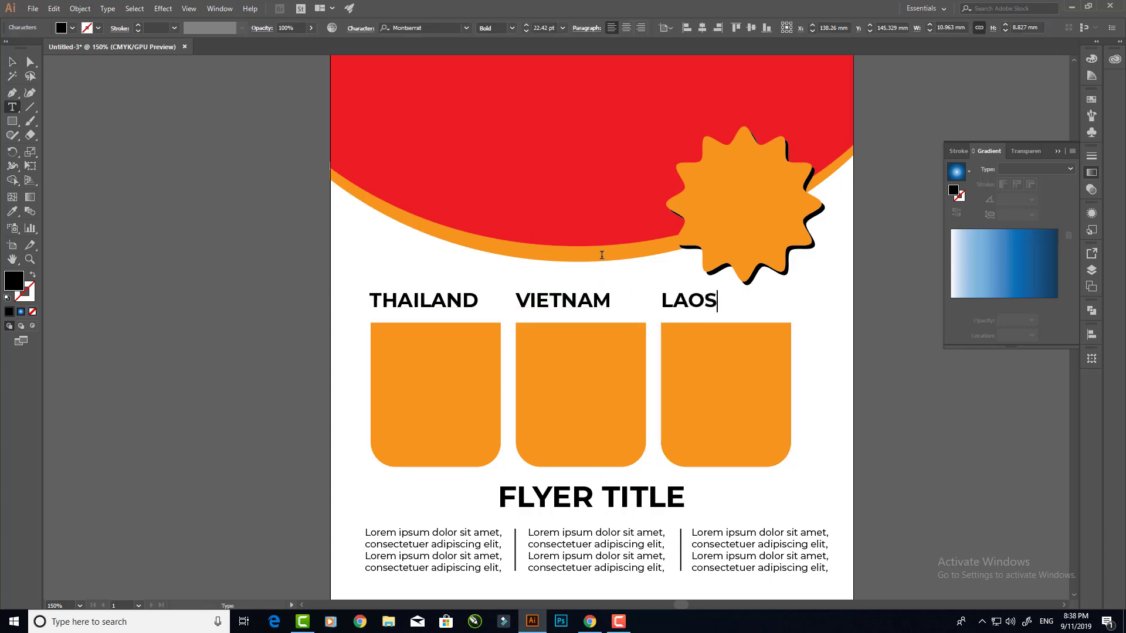
click(12, 64)
click(132, 253)
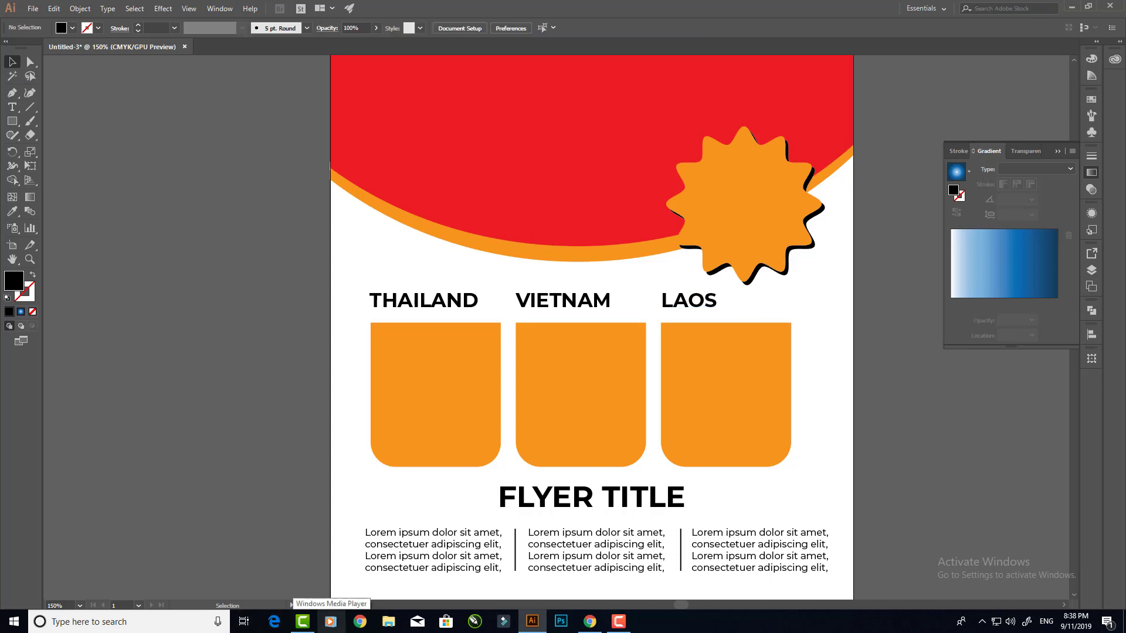
Put a smaller white START FROM label on the starburst.
drag(767, 335, 634, 417)
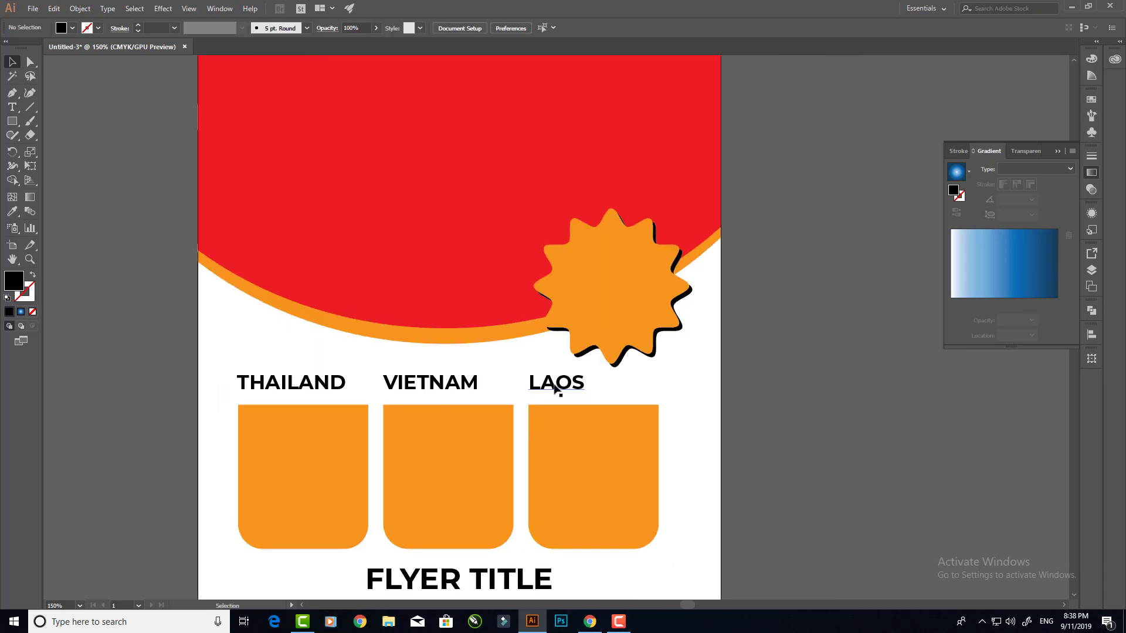
drag(555, 385, 594, 272)
key(t)
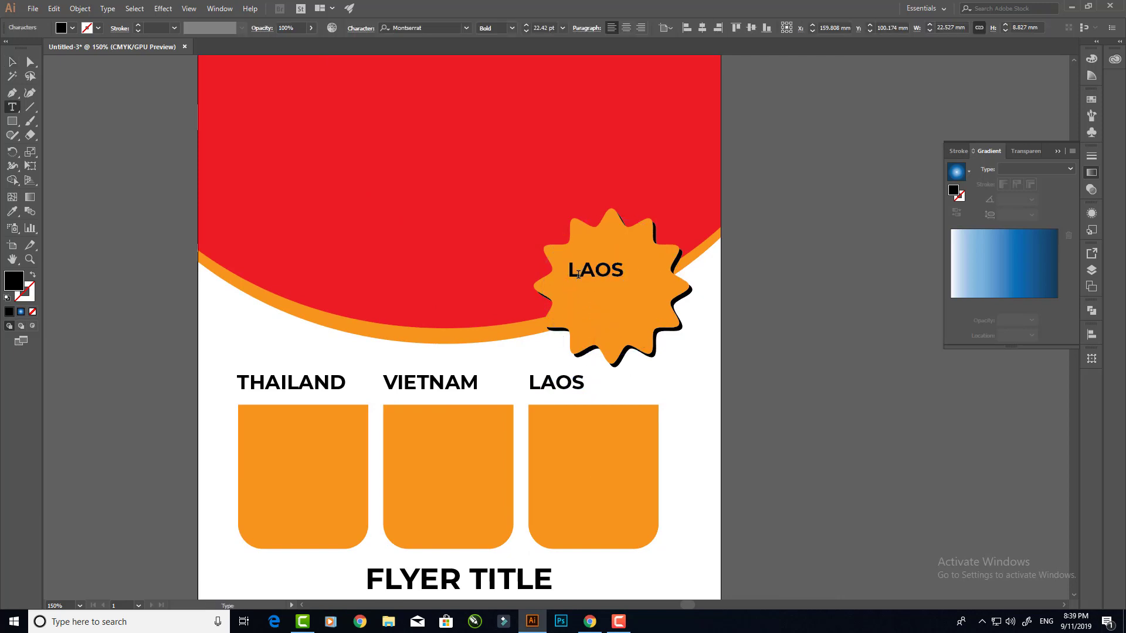
double_click(579, 274)
text(START FROM)
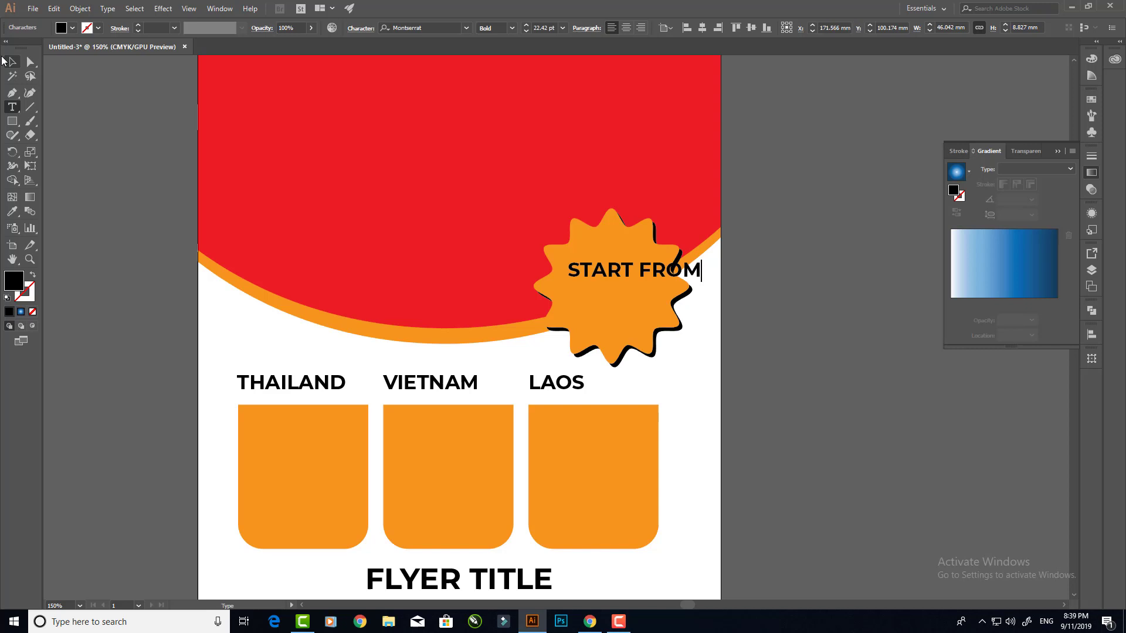
click(12, 61)
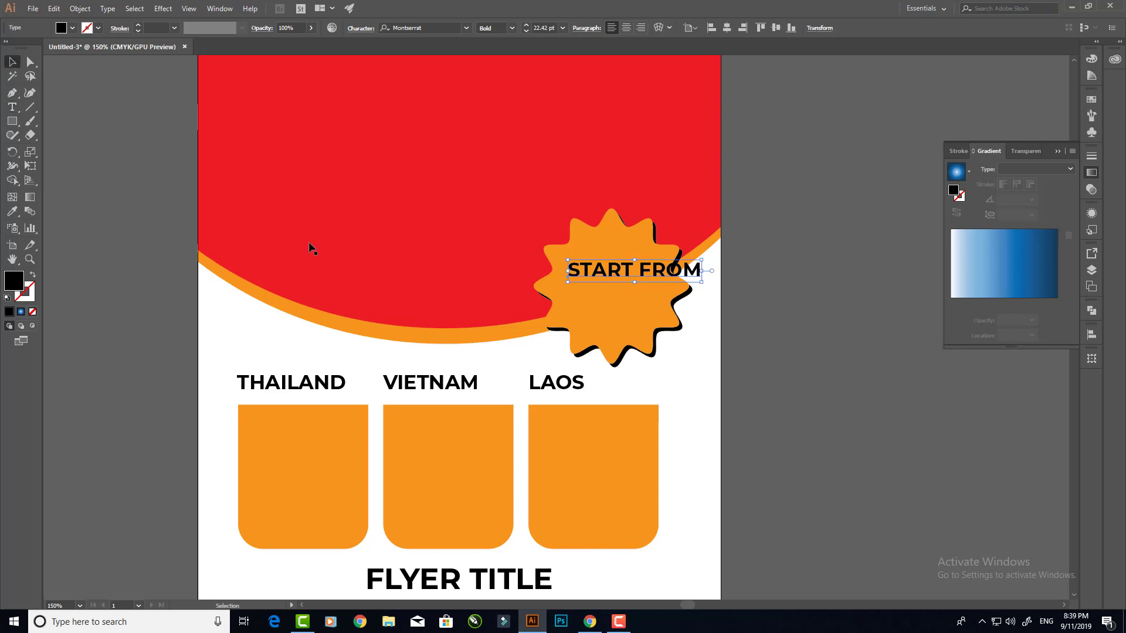
key(ctrl+plus)
key(ctrl+plus)
key(ctrl+plus)
mouse_move(827, 278)
mouse_down()
mouse_move(718, 267)
mouse_move(650, 242)
mouse_up()
click(72, 29)
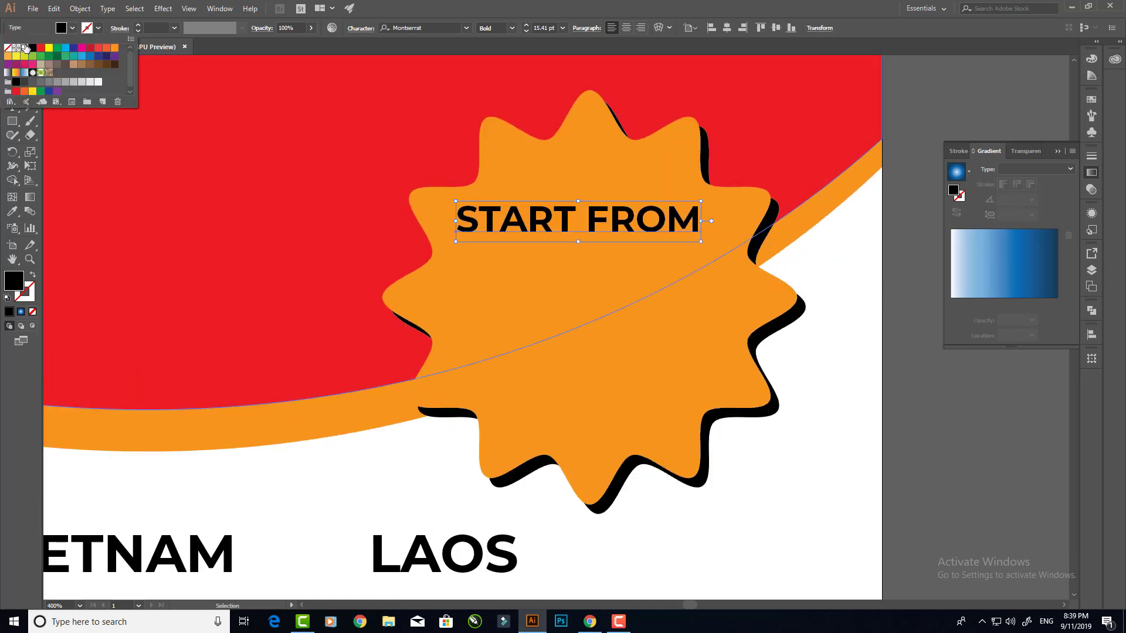
click(28, 49)
Add an enlarged $399 price line below START FROM on the starburst.
drag(538, 228, 540, 297)
double_click(540, 297)
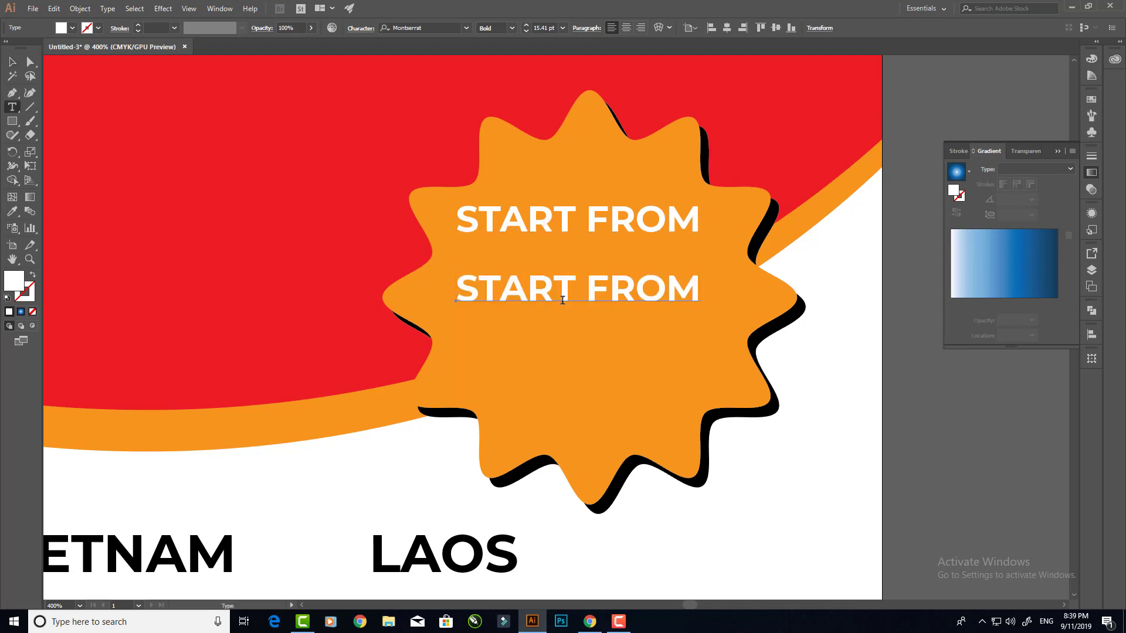
triple_click(529, 287)
text(50)
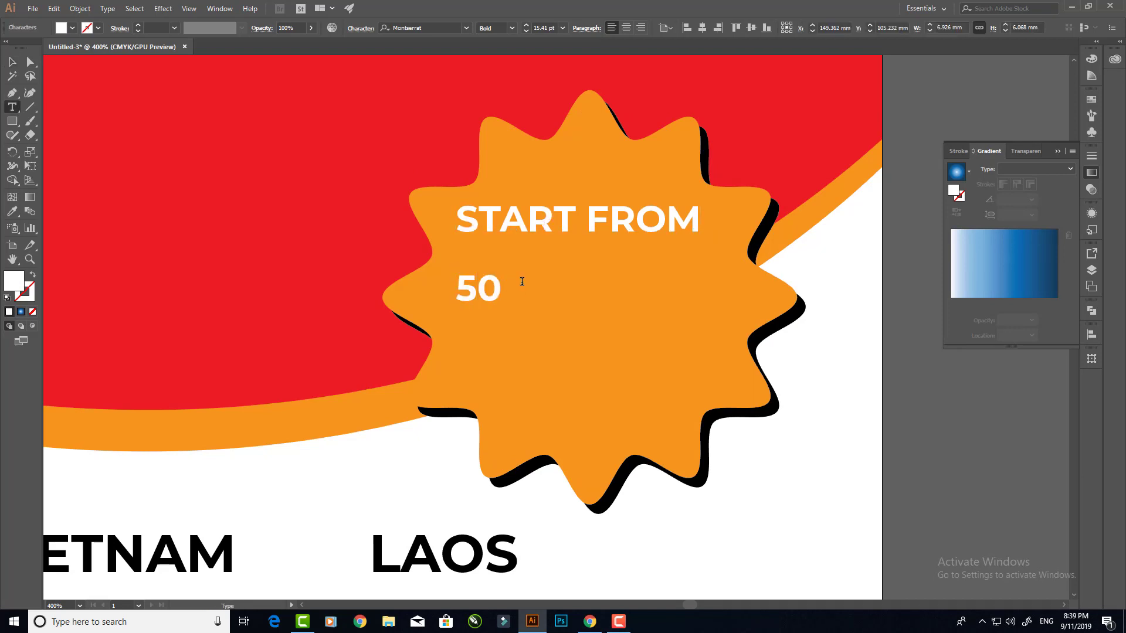
text(099)
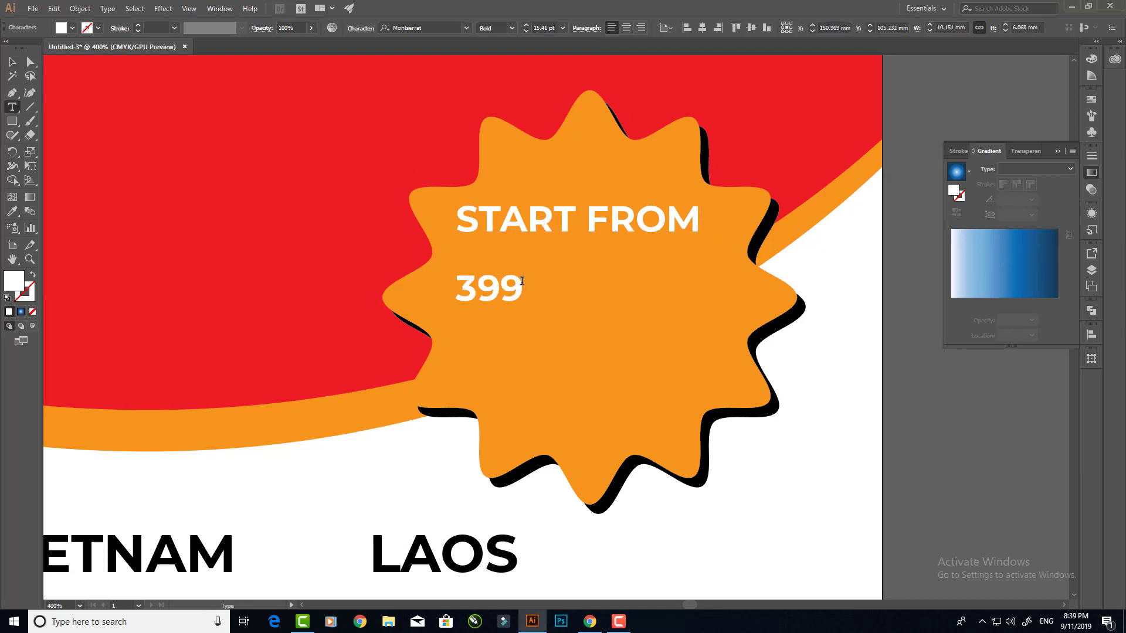
key(Home)
text($)
key(Escape)
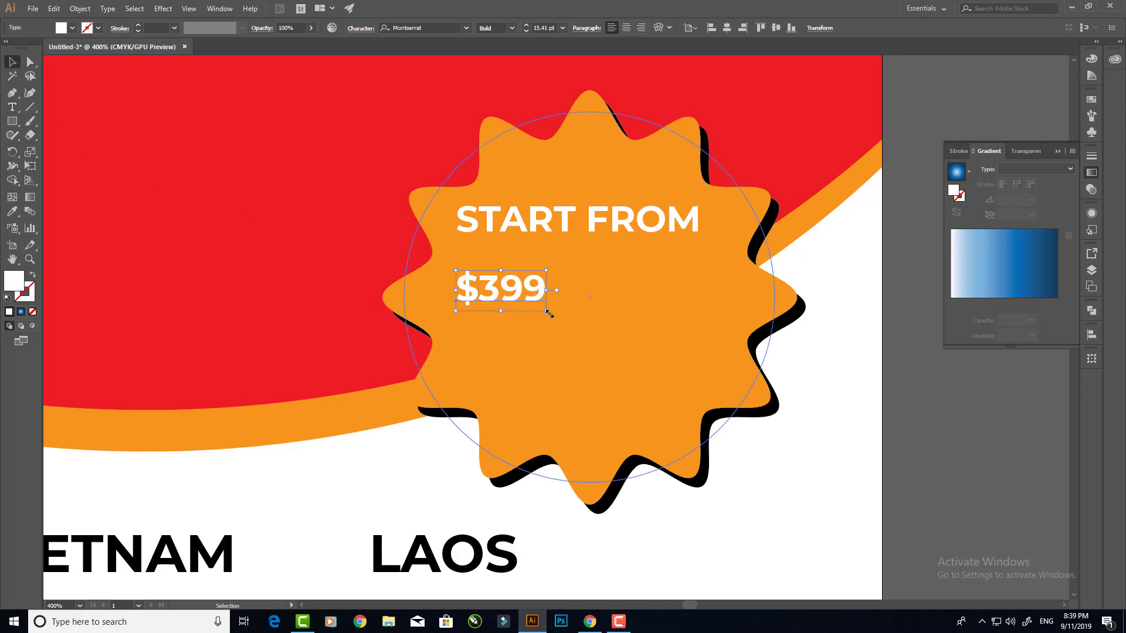
drag(549, 313, 757, 387)
drag(685, 327, 680, 297)
Add a PER PERSON line directly under the $399 price.
drag(614, 220, 613, 391)
double_click(590, 393)
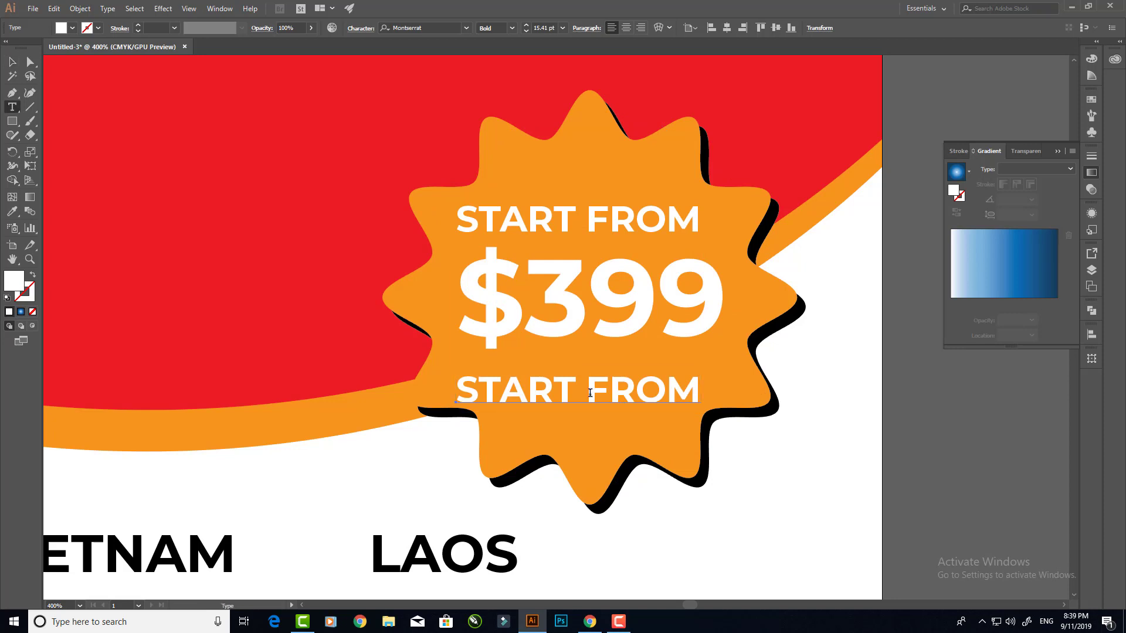
key(ctrl+a)
text(PER)
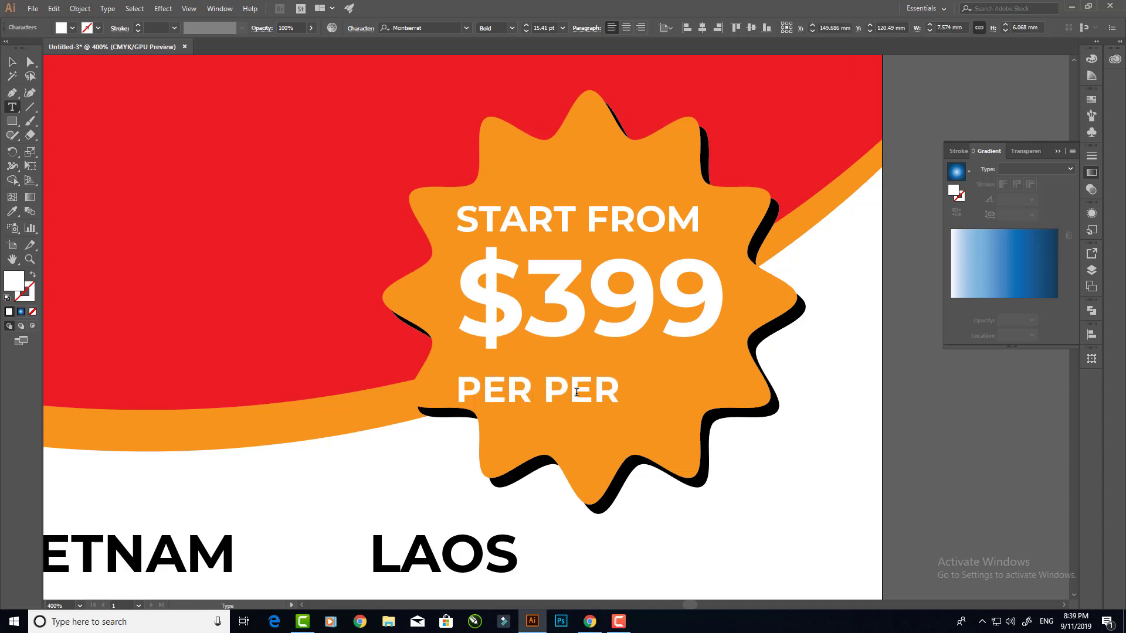
text(SON)
click(11, 61)
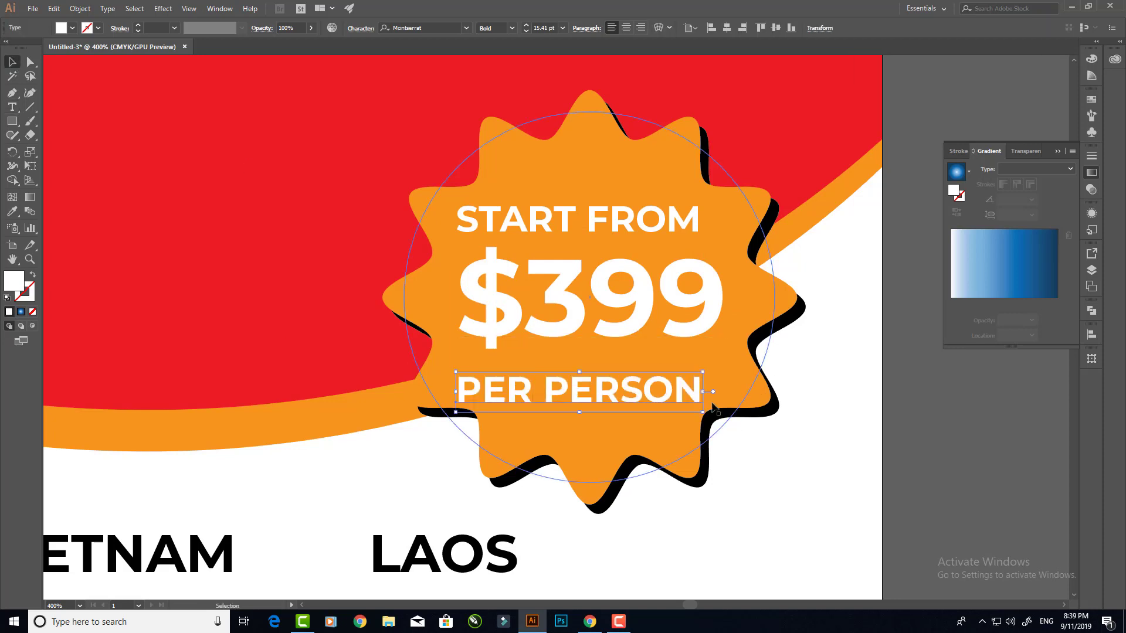
click(684, 398)
drag(682, 398, 682, 384)
Zoom out, select the price badge, and apply a command from the Object menu.
key(ctrl+minus)
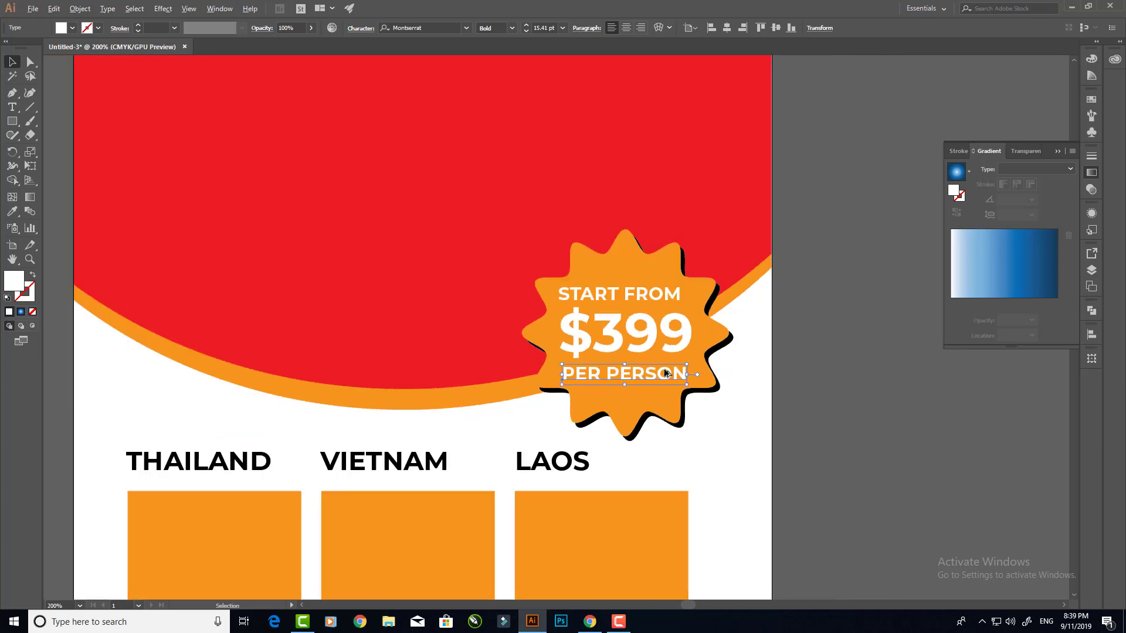
click(780, 290)
key(ctrl+a)
shift+click(746, 277)
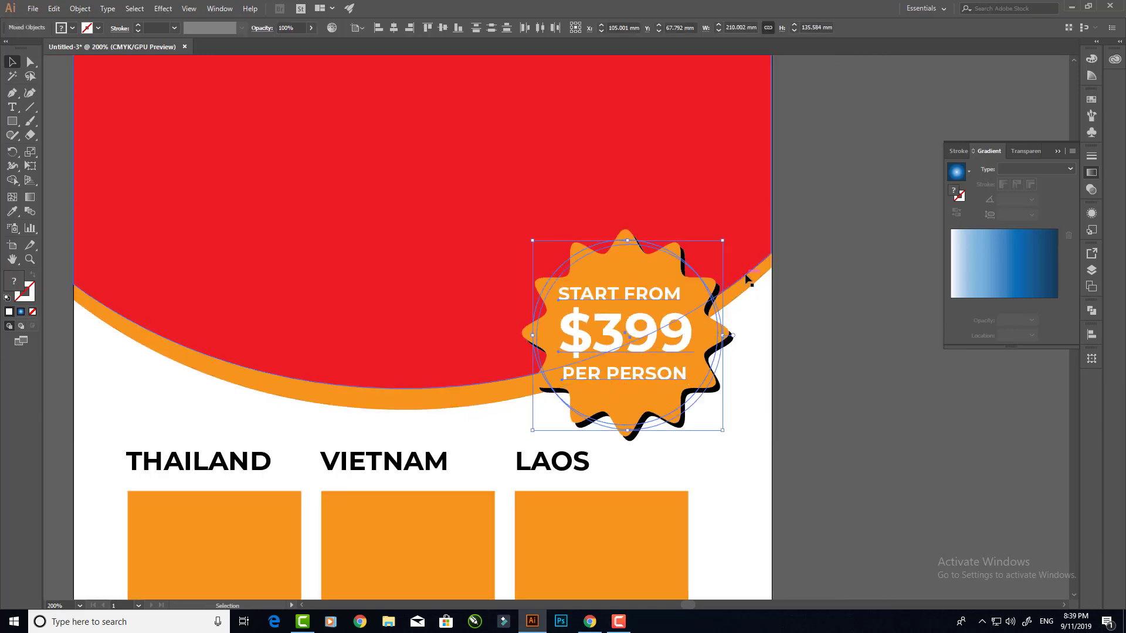
click(87, 8)
click(99, 47)
click(773, 421)
Center the three orange photo boxes horizontally on the artboard.
scroll(770, 423, down, 3)
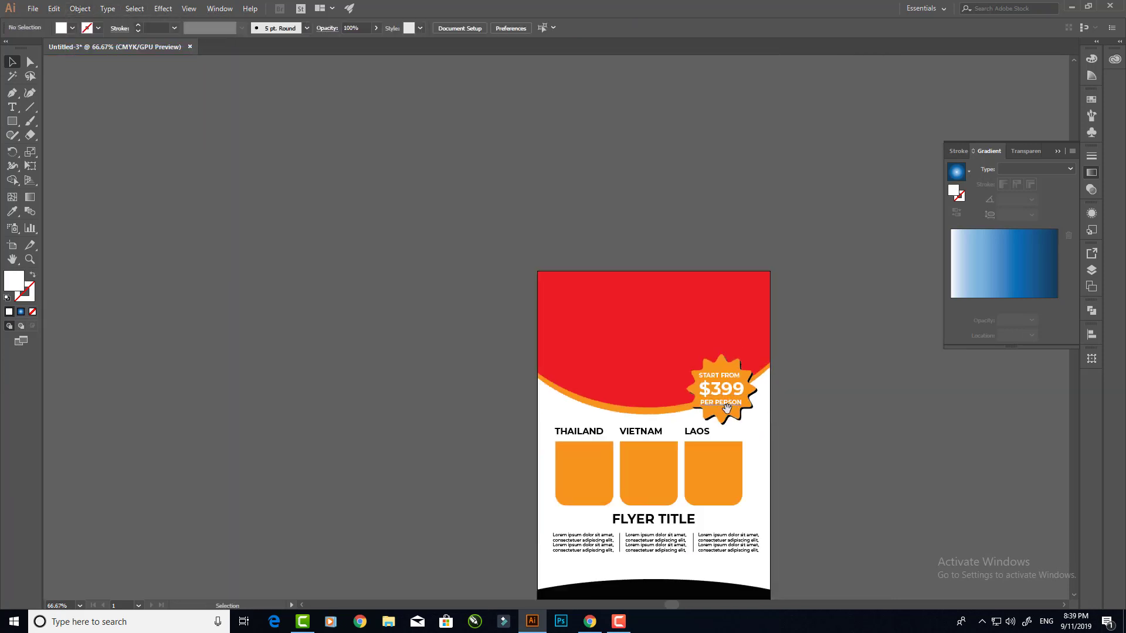
drag(727, 409, 563, 282)
alt+scroll(563, 282, up, 1)
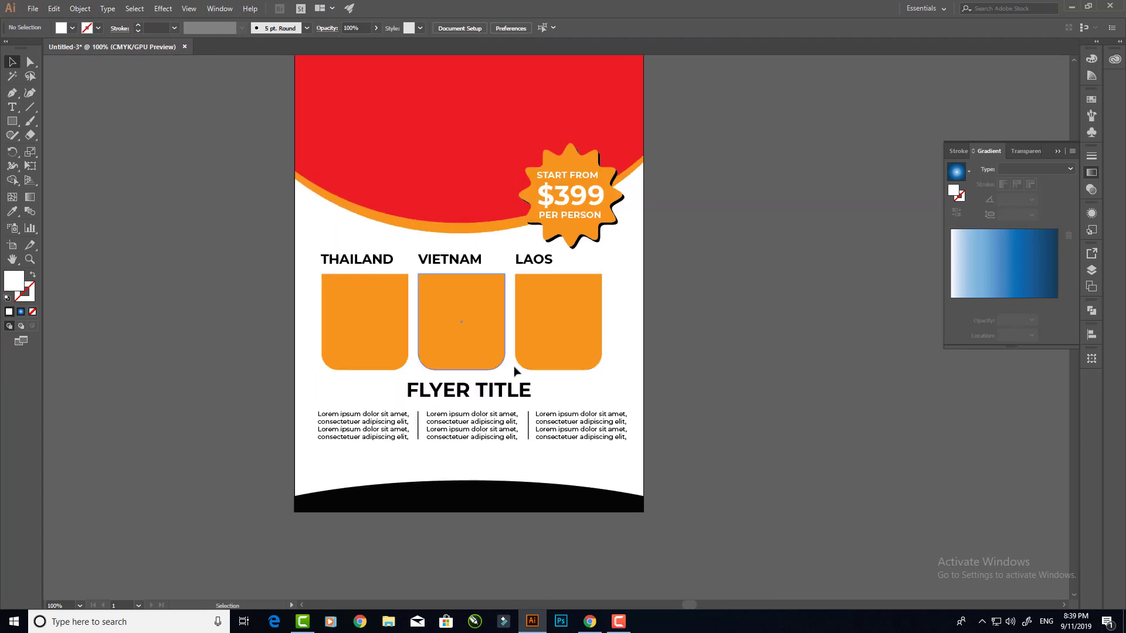
drag(398, 295, 577, 367)
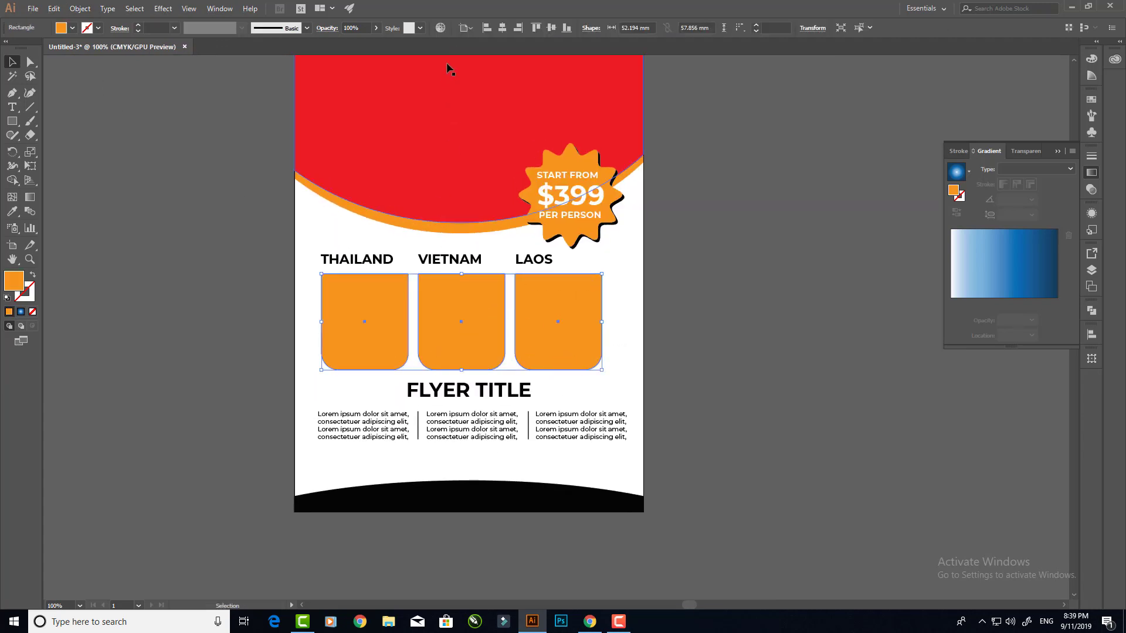
click(466, 28)
click(476, 67)
click(502, 27)
click(770, 316)
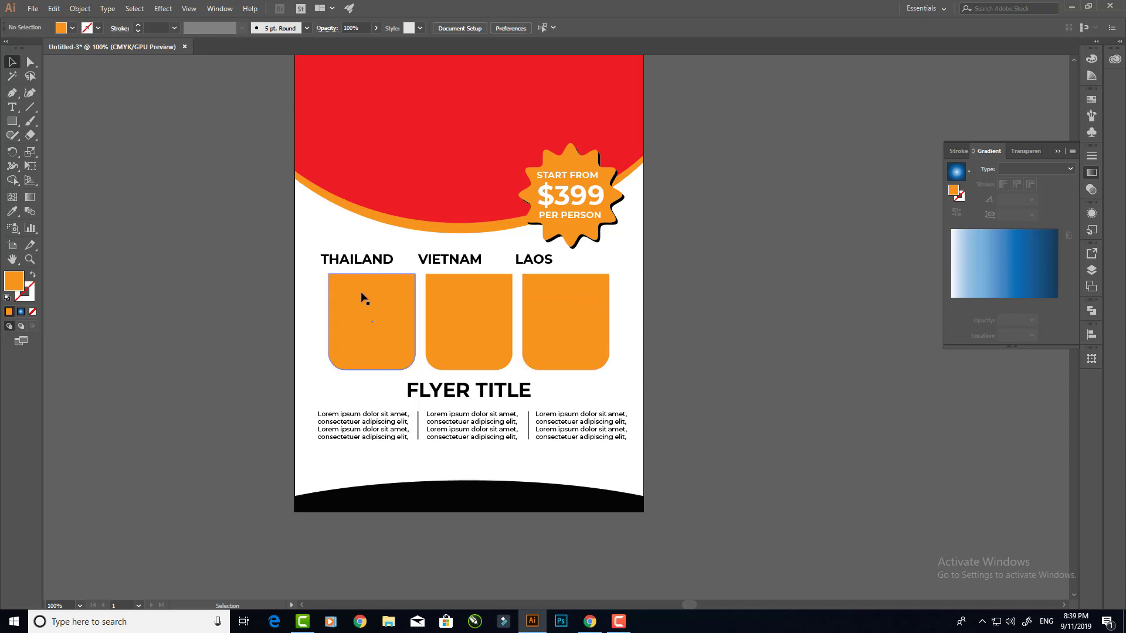
Shift the THAILAND, VIETNAM and LAOS labels right so they sit above their boxes.
alt+scroll(399, 291, up, 1)
click(358, 237)
shift+click(478, 238)
drag(687, 245, 695, 245)
alt+scroll(305, 246, up, 2)
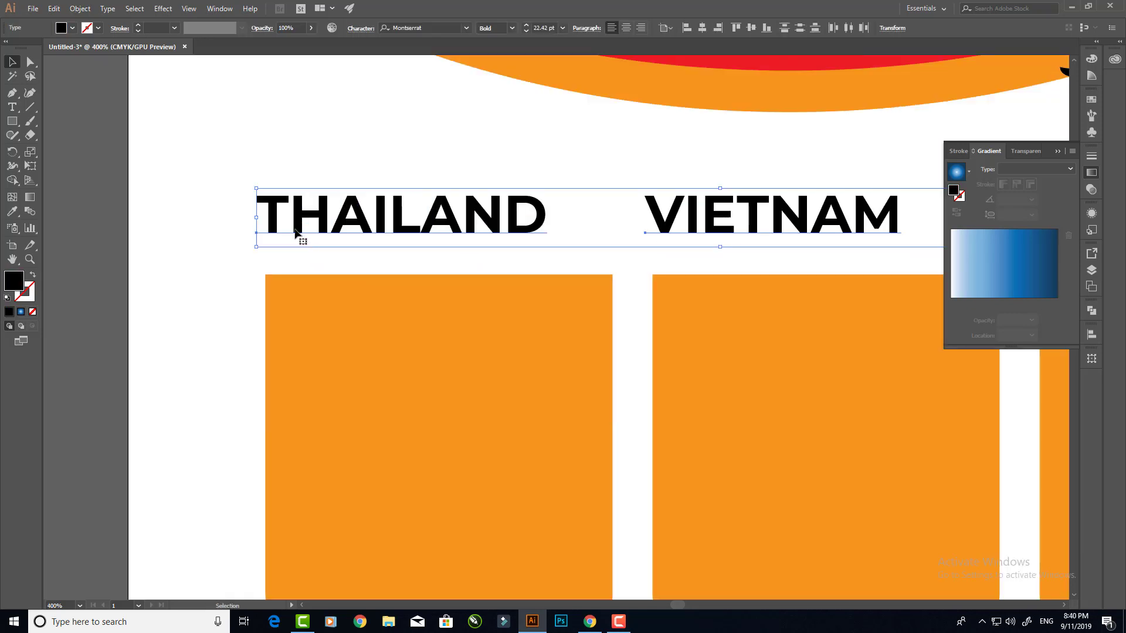
drag(296, 233, 304, 232)
alt+scroll(296, 241, down, 2)
alt+scroll(307, 327, down, 1)
key(ctrl+shift+a)
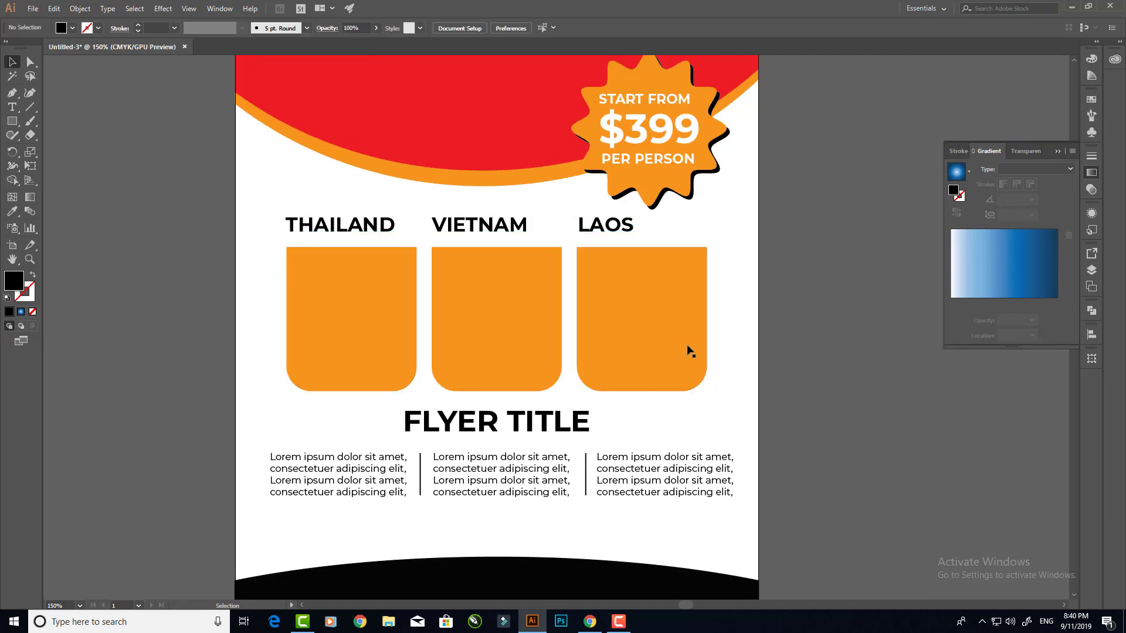
alt+scroll(514, 343, down, 1)
drag(513, 344, 500, 420)
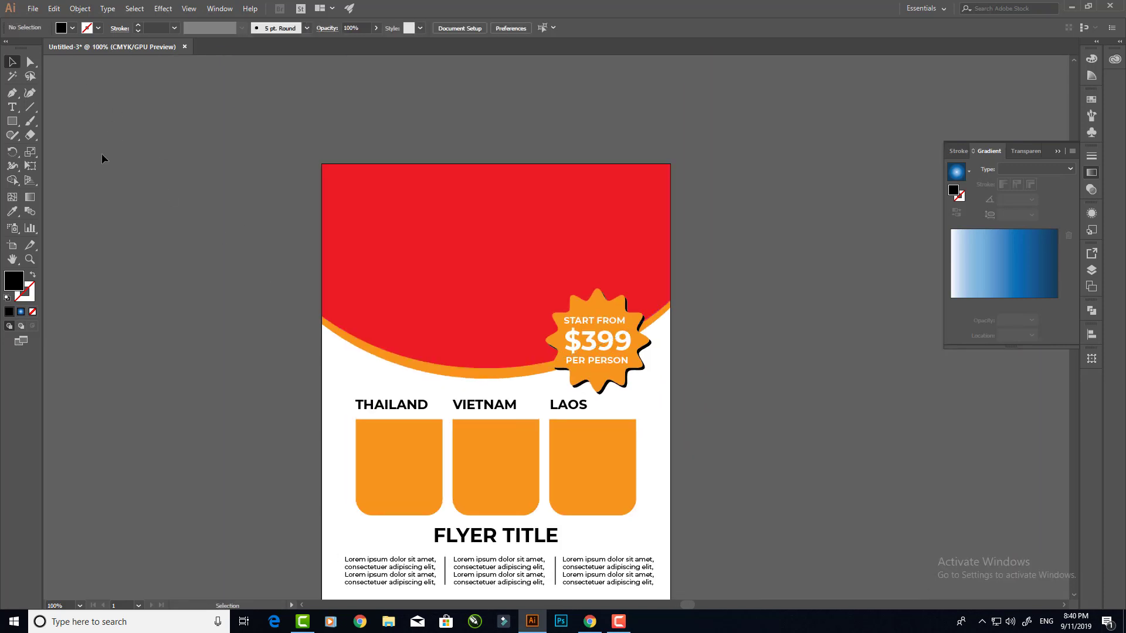
click(13, 122)
alt+scroll(439, 210, up, 1)
Draw a rectangle at the header's top-left and pull its bottom midpoint down into a tip.
drag(296, 135, 376, 215)
alt+scroll(355, 225, up, 1)
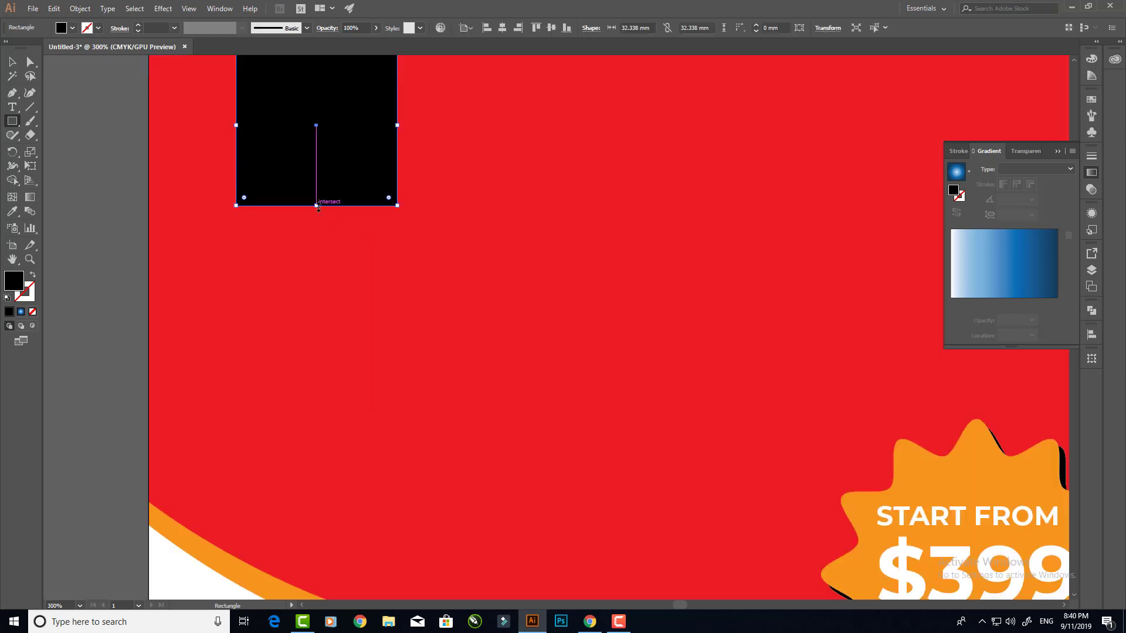
key(p)
click(316, 205)
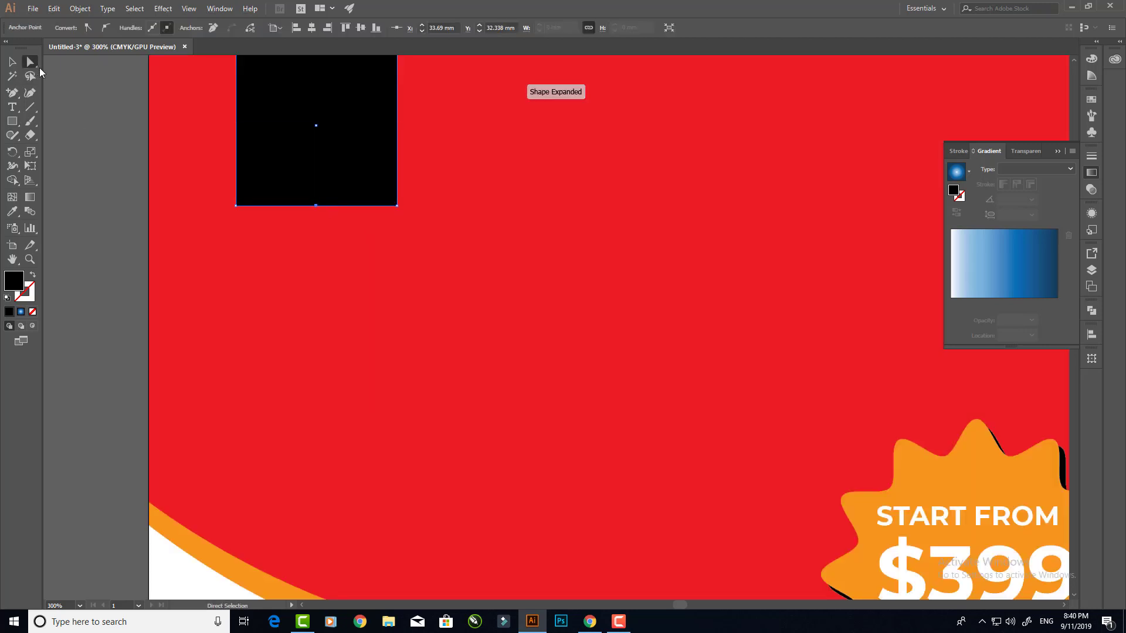
key(a)
drag(316, 205, 316, 245)
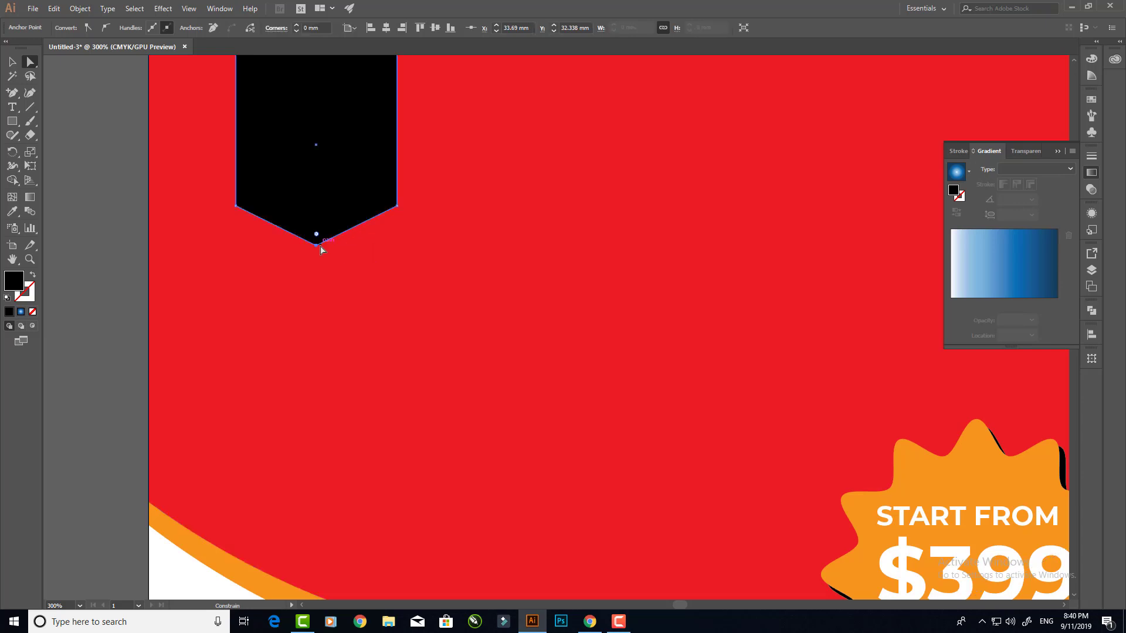
Round the tab's three bottom corners and shorten it by raising its bottom.
click(237, 207)
shift+click(397, 206)
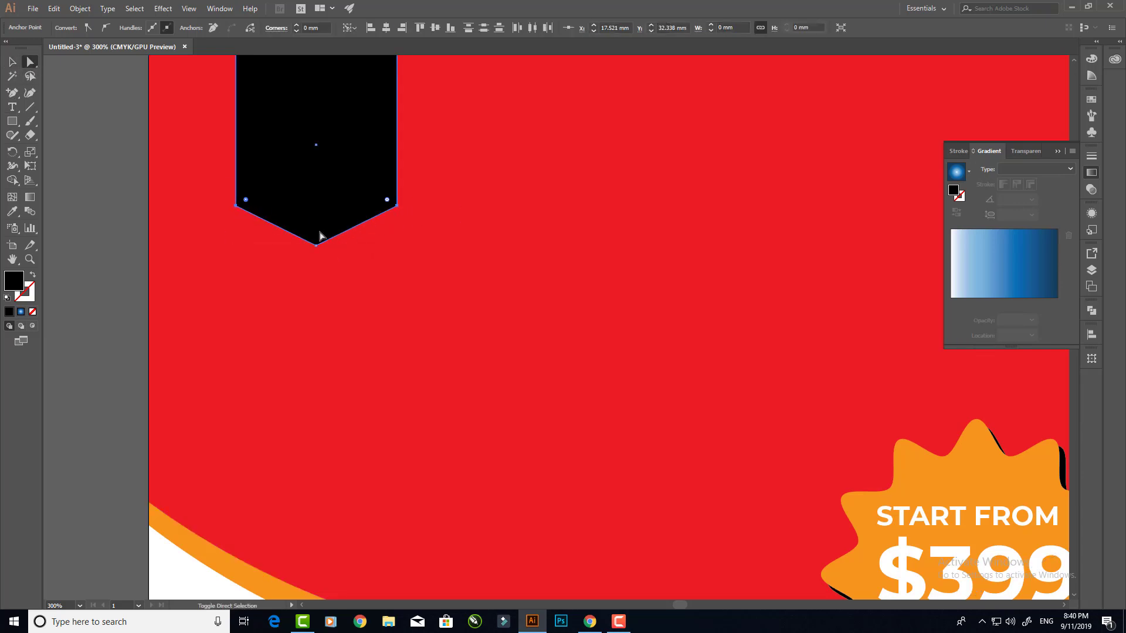
shift+click(316, 244)
drag(318, 235, 310, 198)
click(12, 61)
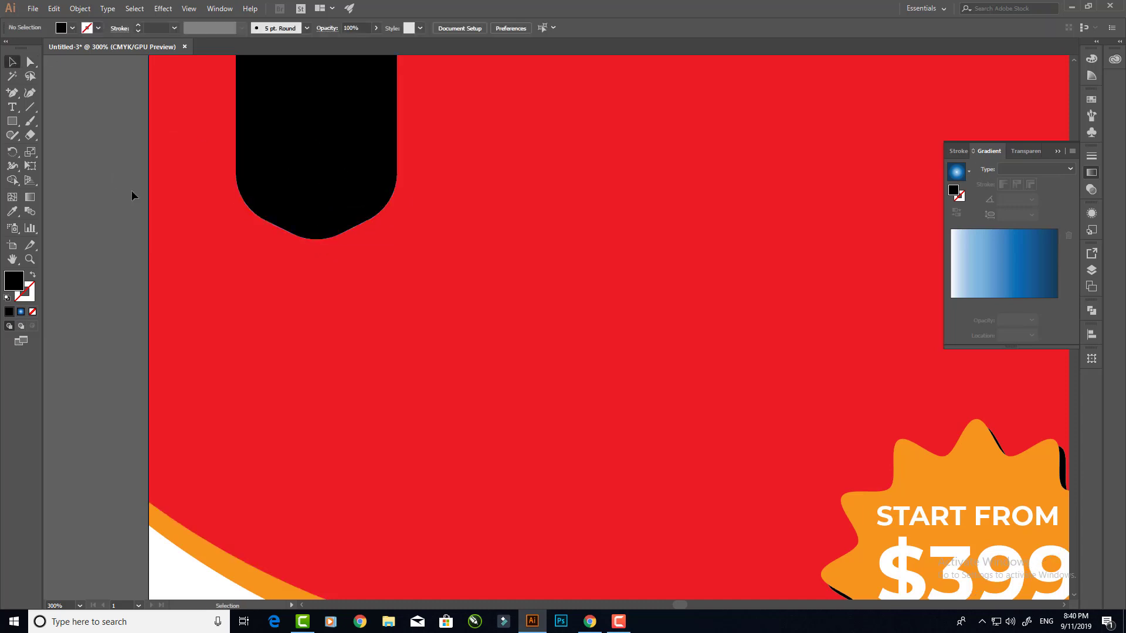
scroll(413, 312, down, 5)
scroll(413, 308, up, 3)
scroll(420, 306, up, 2)
drag(421, 306, 421, 276)
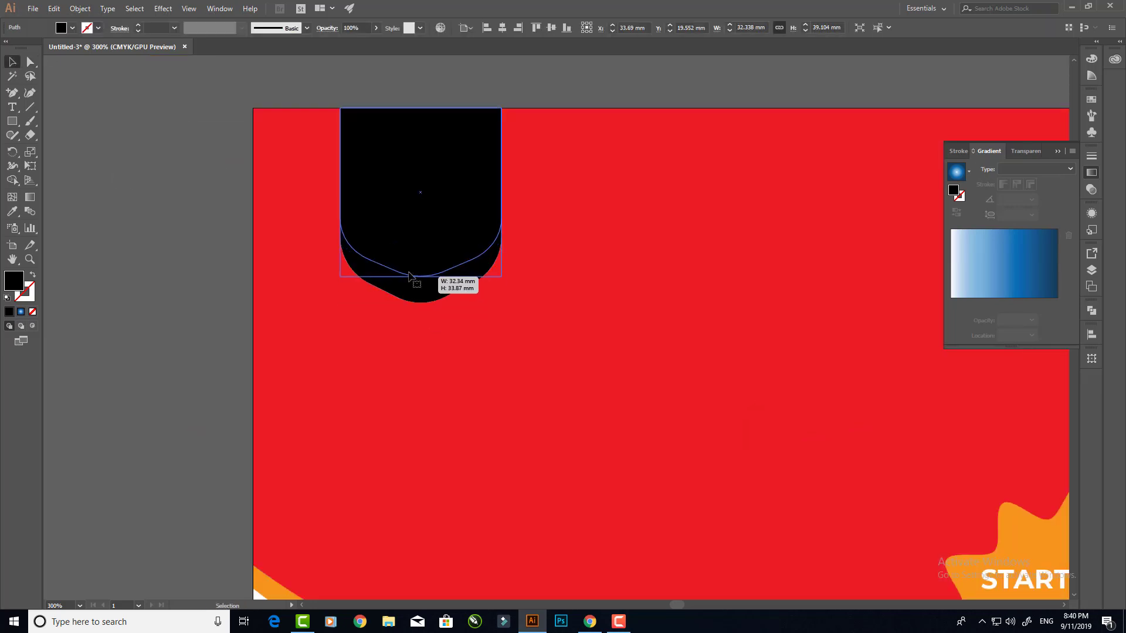
scroll(284, 266, down, 3)
click(504, 550)
Copy the VIETNAM label onto the black tab, fill it white and retype it 'LOGO HERE'.
alt+drag(503, 550, 347, 237)
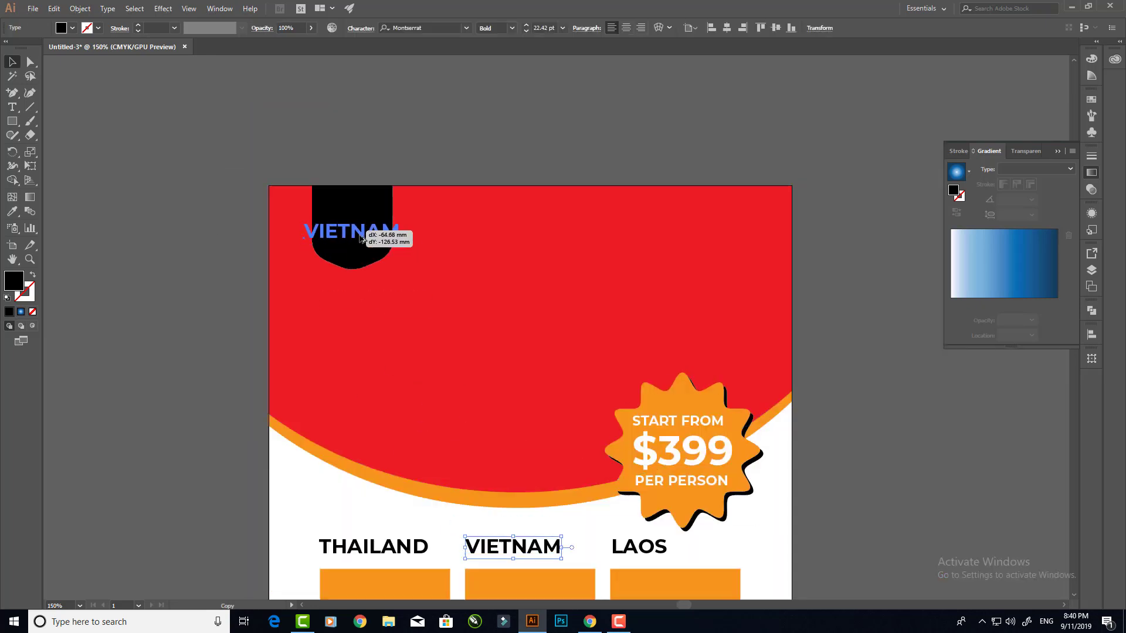
scroll(352, 233, up, 3)
click(72, 28)
click(24, 48)
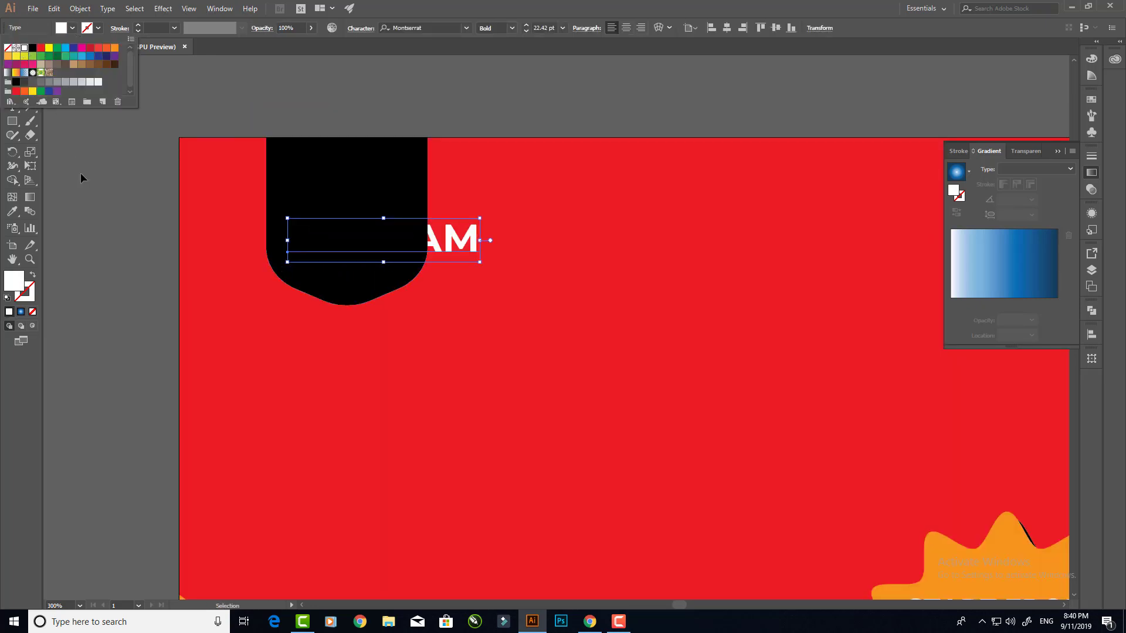
click(80, 176)
double_click(368, 239)
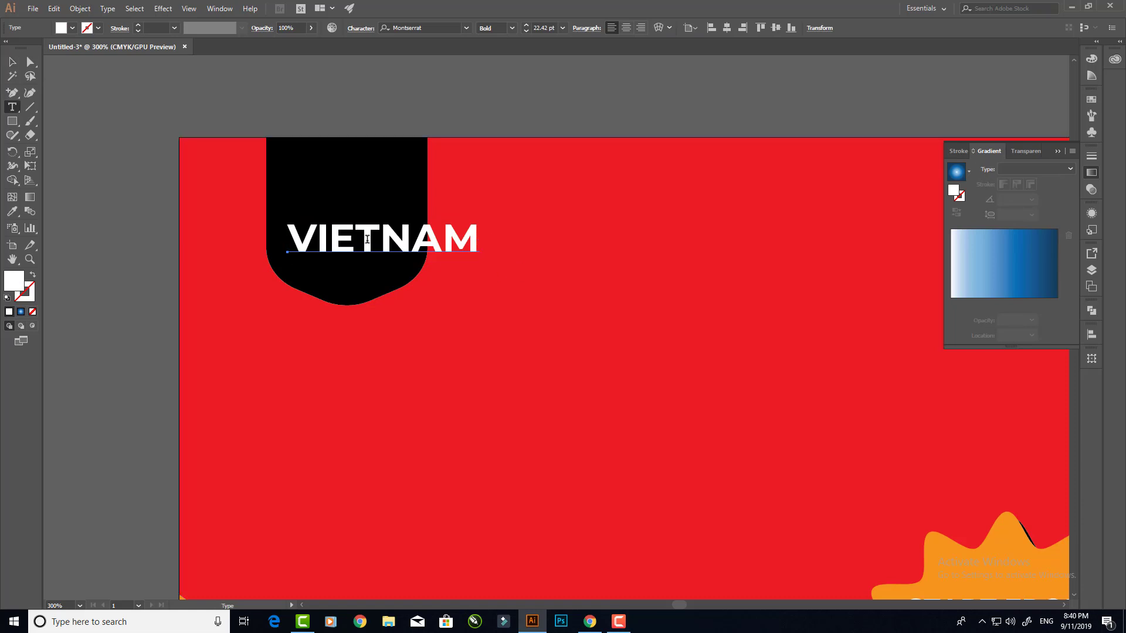
key(ctrl+a)
text(LOGO H)
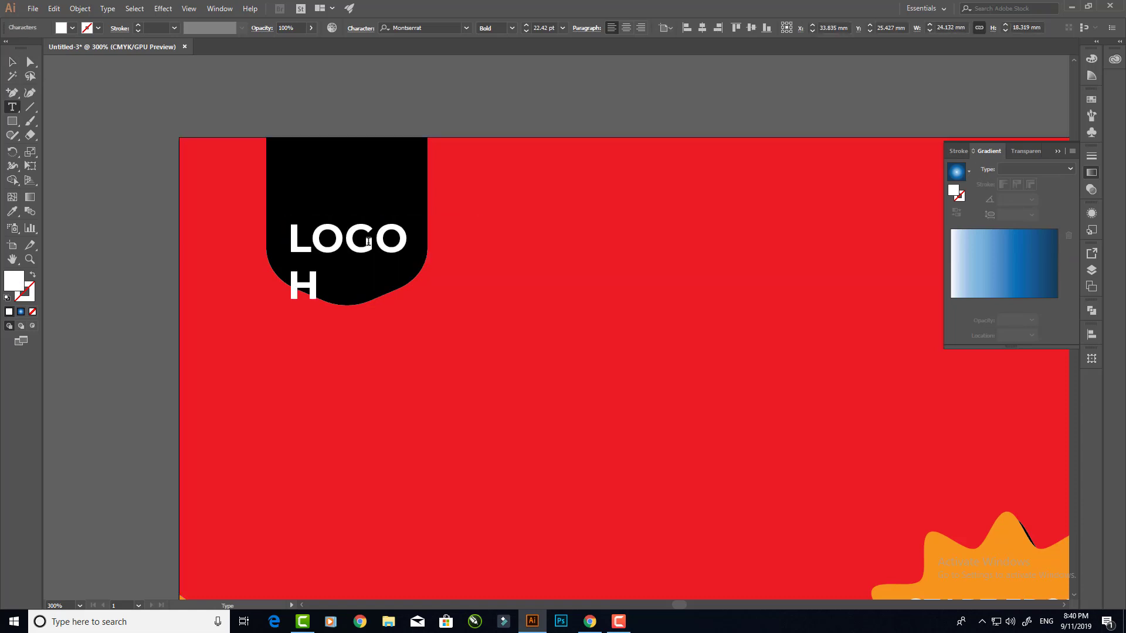
text(ERE)
Center-align the LOGO HERE text and scale it to fill the middle of the tab.
click(12, 61)
key(ctrl+plus)
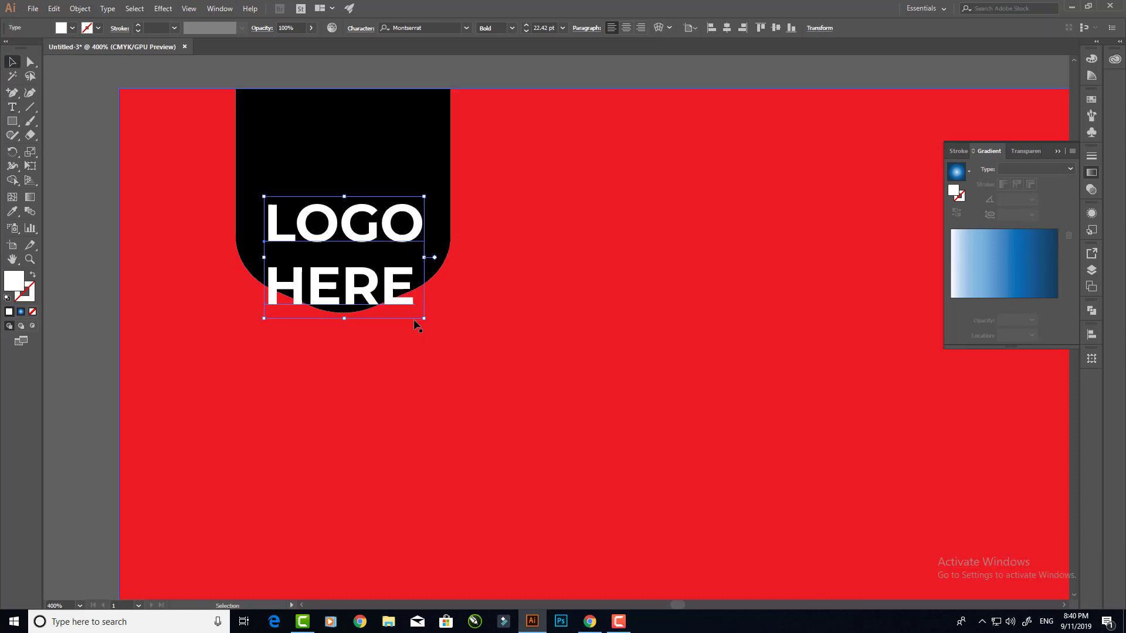
drag(417, 319, 394, 296)
click(627, 27)
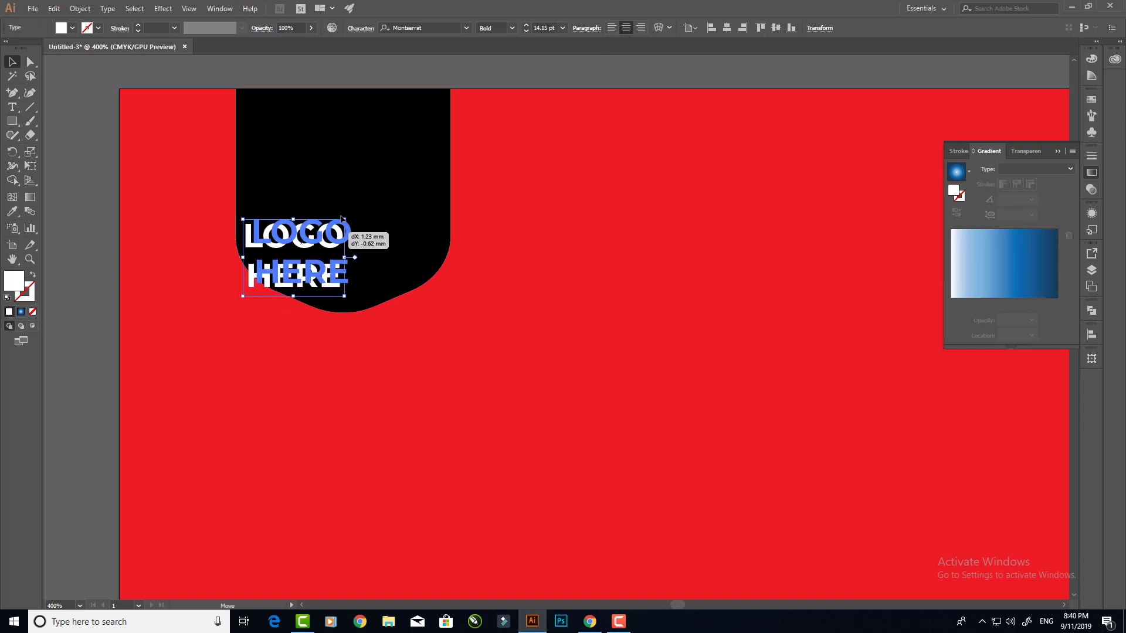
drag(323, 245, 366, 177)
drag(385, 220, 410, 239)
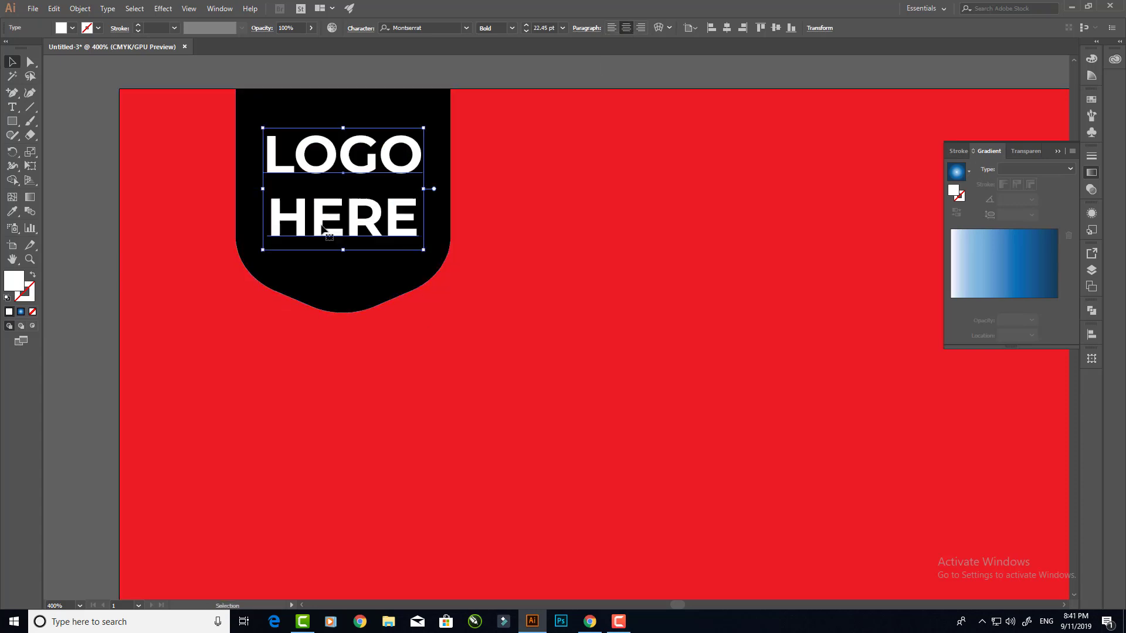
click(113, 168)
Open the icon.ai file in a second tab.
key(ctrl+minus)
key(ctrl+minus)
key(ctrl+minus)
key(ctrl+minus)
scroll(587, 317, down, 5)
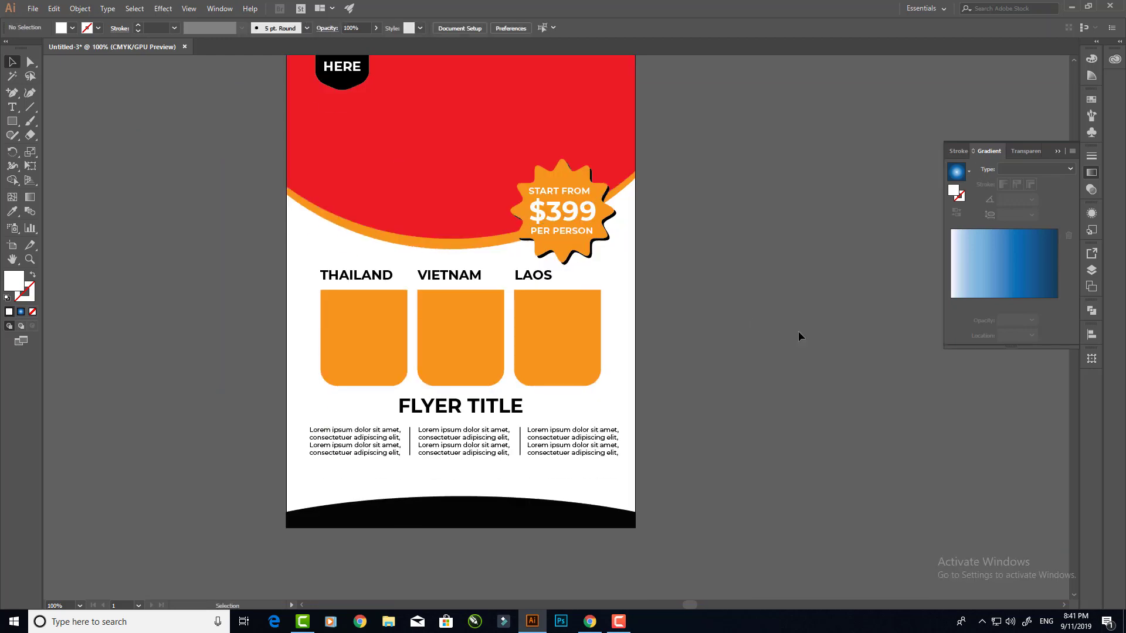
scroll(587, 317, up, 2)
scroll(411, 235, down, 1)
click(33, 8)
click(35, 44)
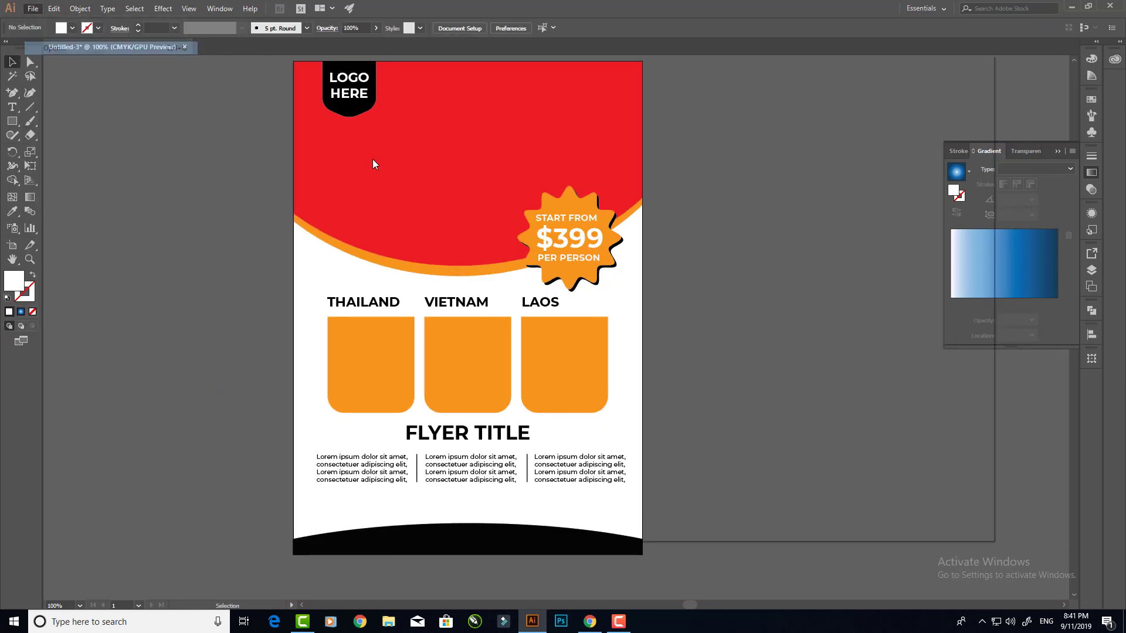
click(706, 154)
double_click(706, 154)
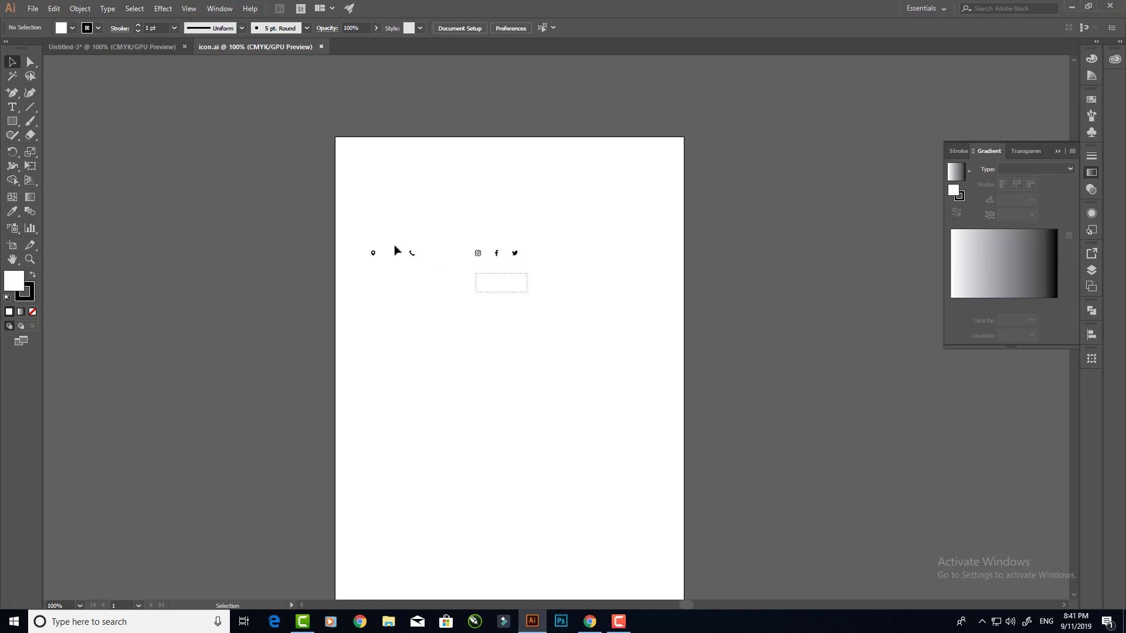
Bring all the icons from icon.ai onto the flyer's black footer as a white icon row.
key(ctrl+a)
drag(373, 252, 341, 545)
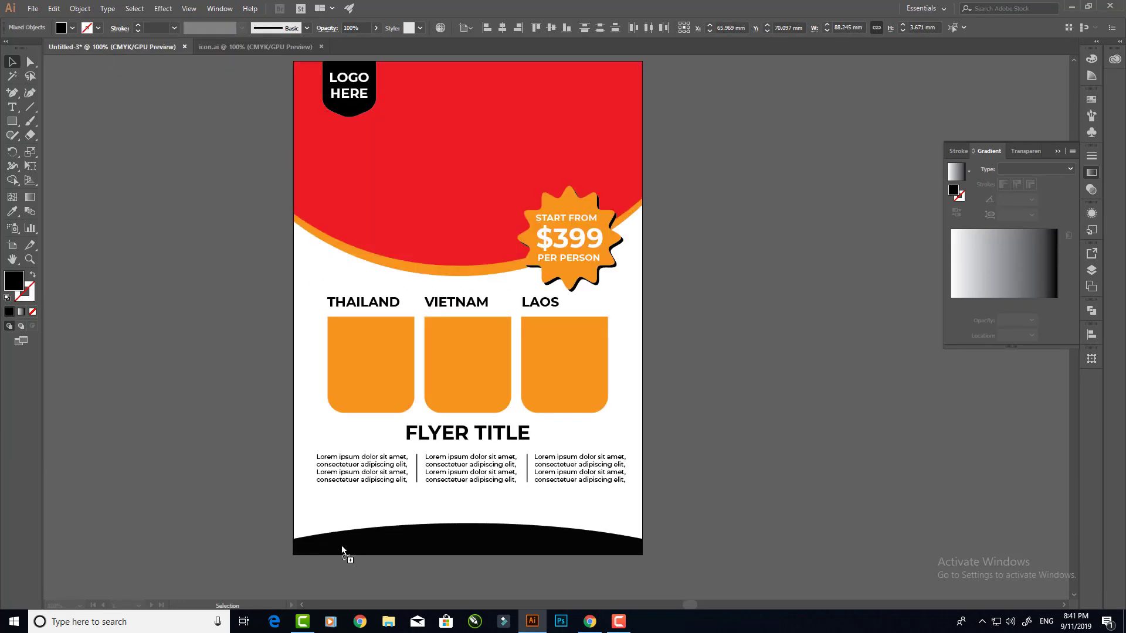
scroll(341, 545, down, 3)
key(ctrl+z)
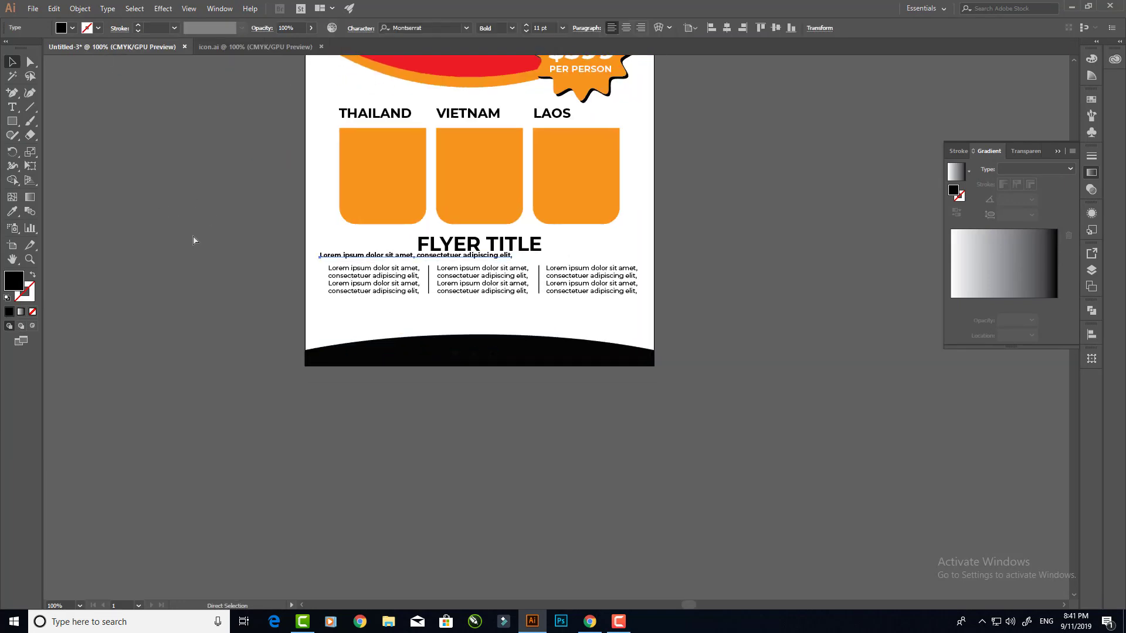
key(ctrl+shift+z)
click(72, 28)
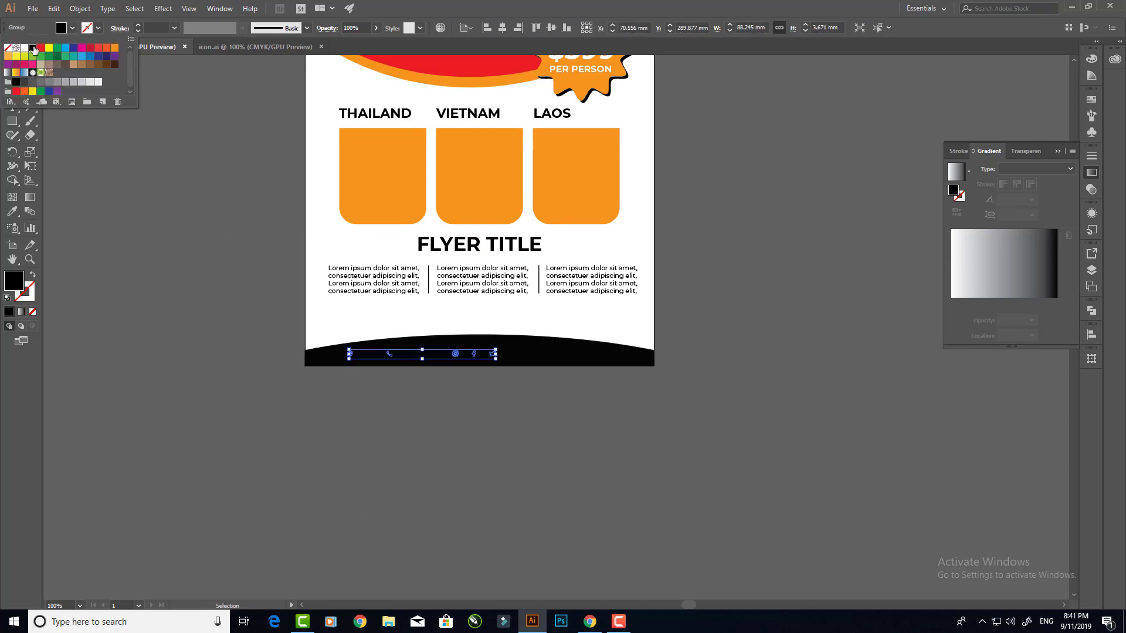
alt+scroll(435, 425, up, 3)
mouse_move(552, 283)
mouse_down()
mouse_move(611, 283)
mouse_move(637, 297)
mouse_up()
Raise the footer curve's top anchor and move the icon row up within the footer.
click(599, 267)
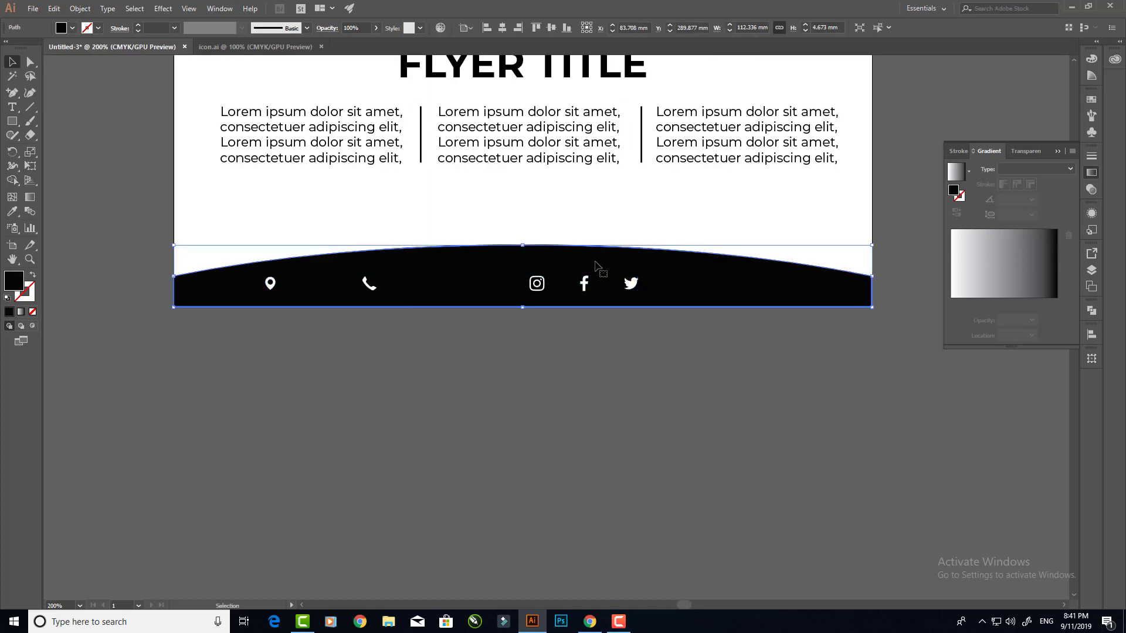
drag(519, 245, 519, 211)
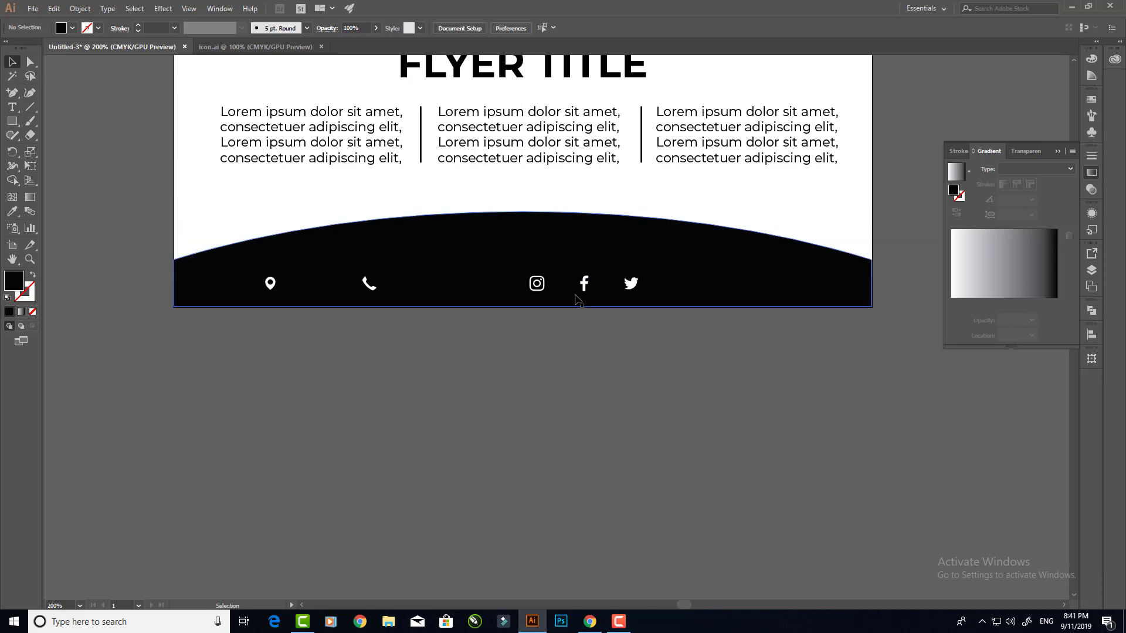
drag(631, 284, 786, 262)
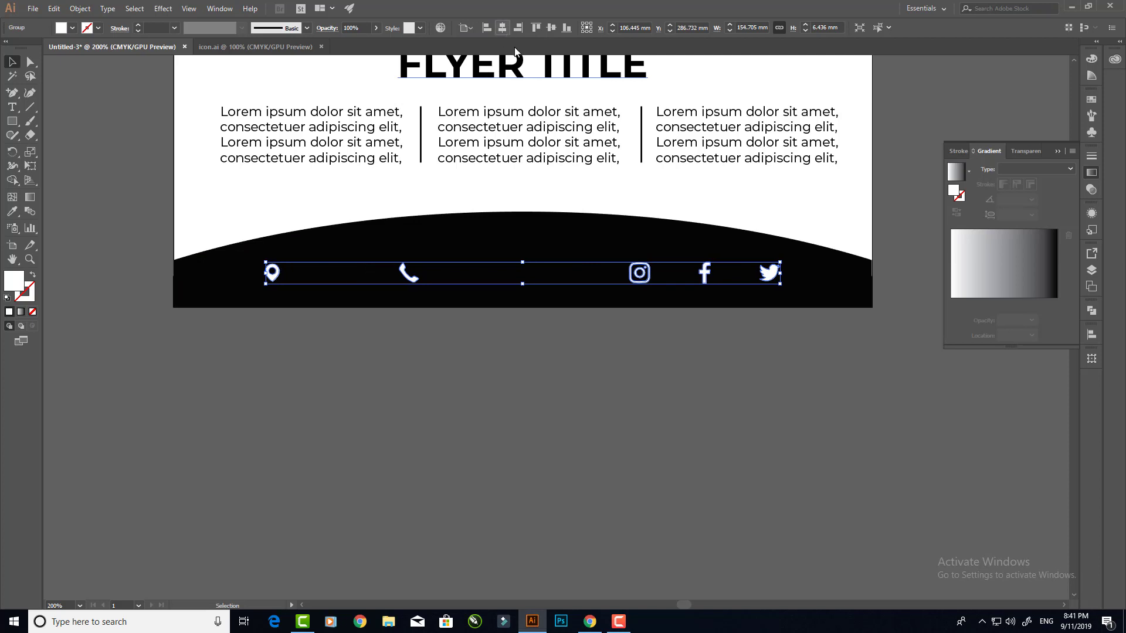
click(480, 407)
scroll(440, 264, left, 5)
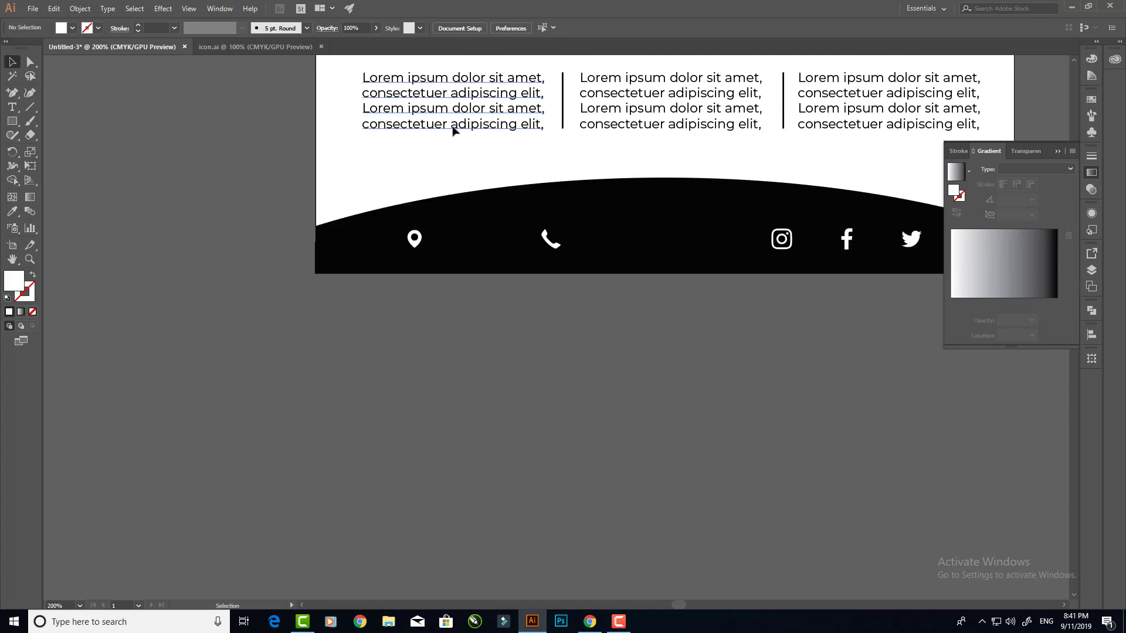
Copy a text column below the artwork and retype it as 'your address goes here'.
drag(454, 128, 495, 441)
key(t)
click(436, 392)
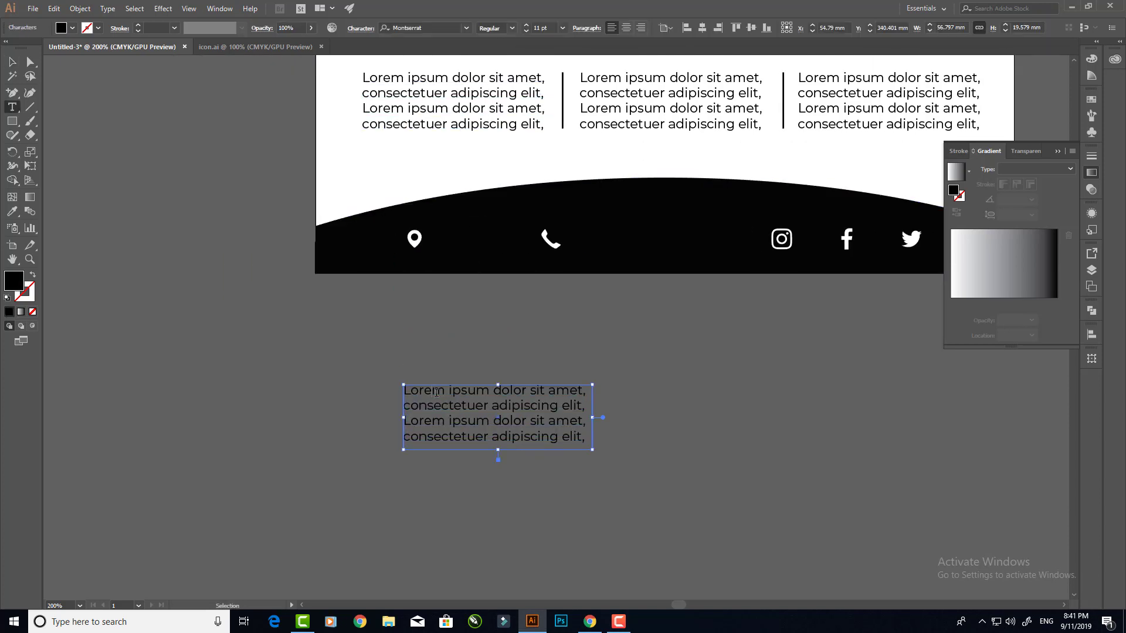
key(ctrl+a)
text(yo)
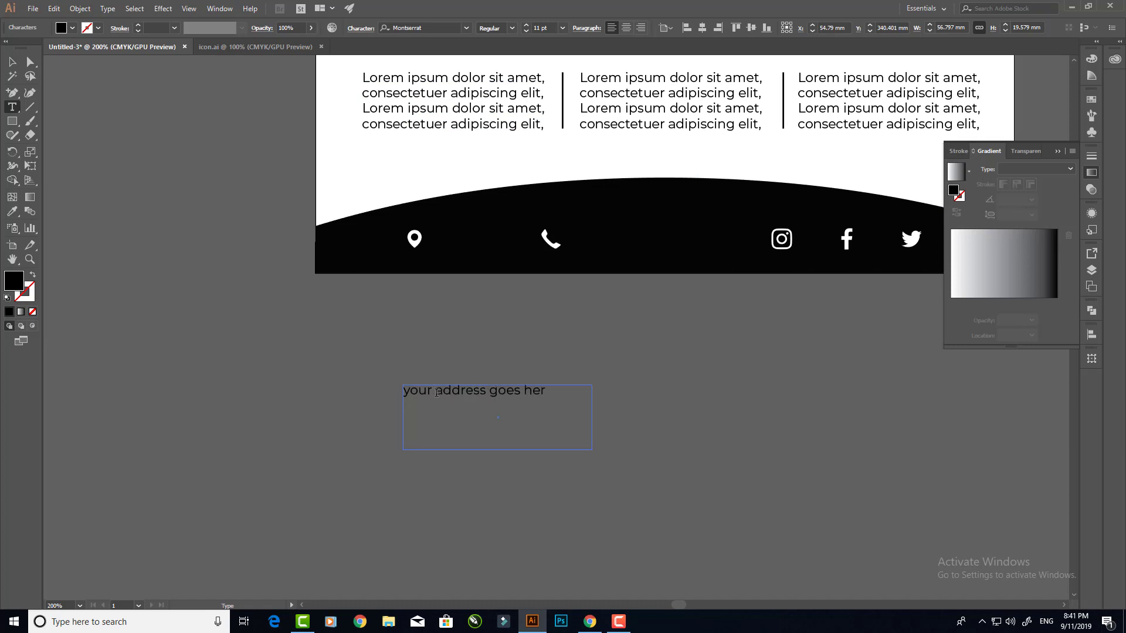
click(12, 62)
Make the address text white at 13 pt and fit its frame.
click(71, 29)
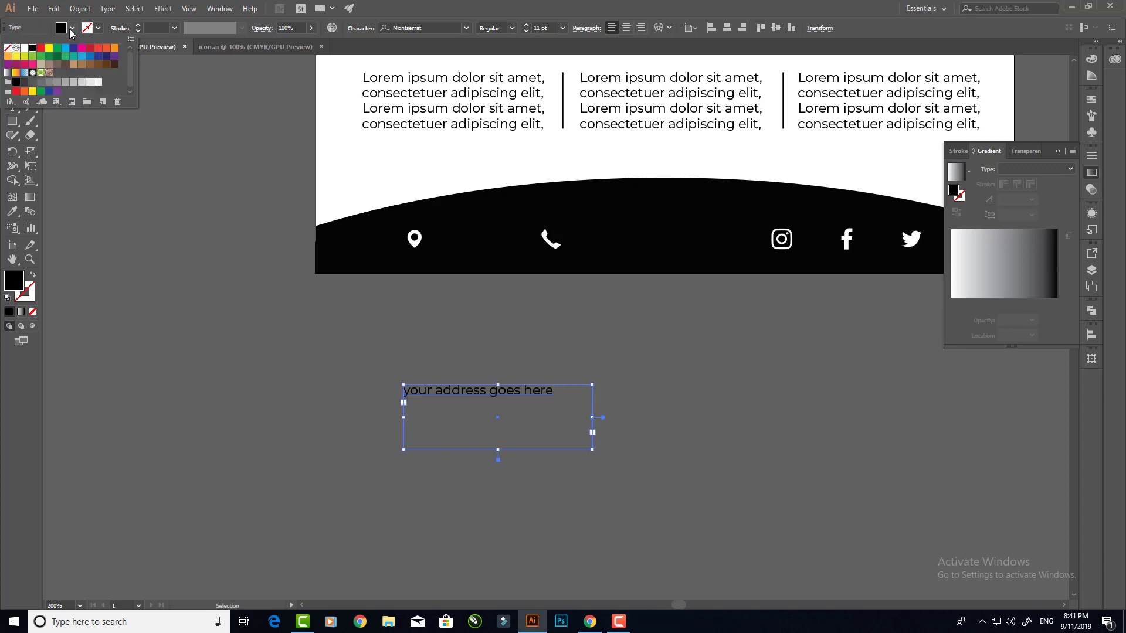
click(24, 48)
click(526, 25)
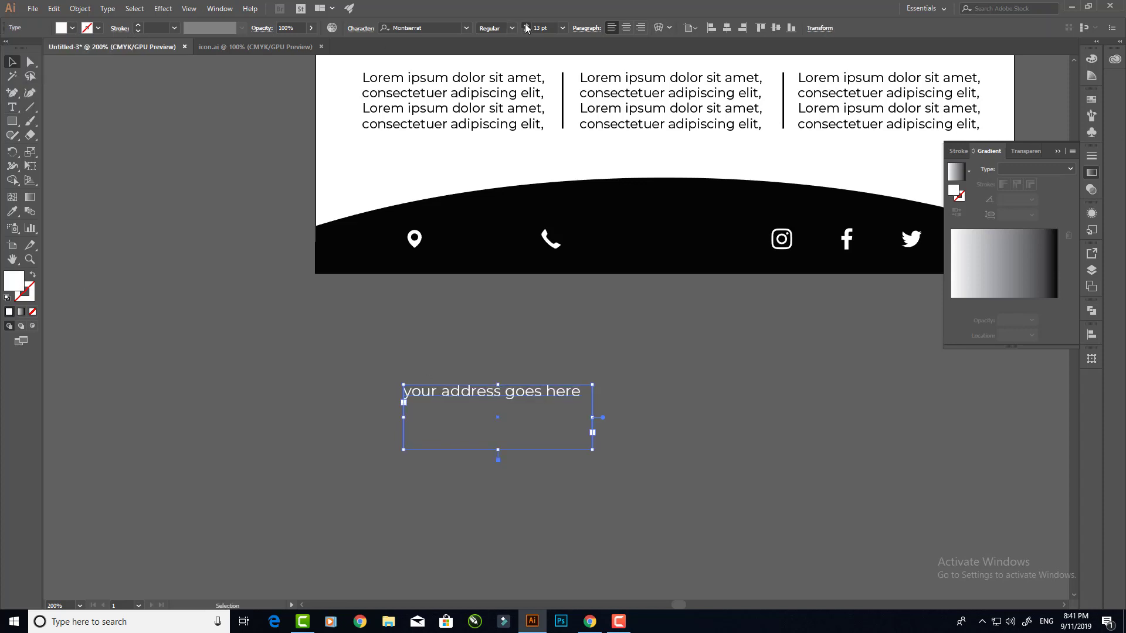
drag(499, 450, 495, 409)
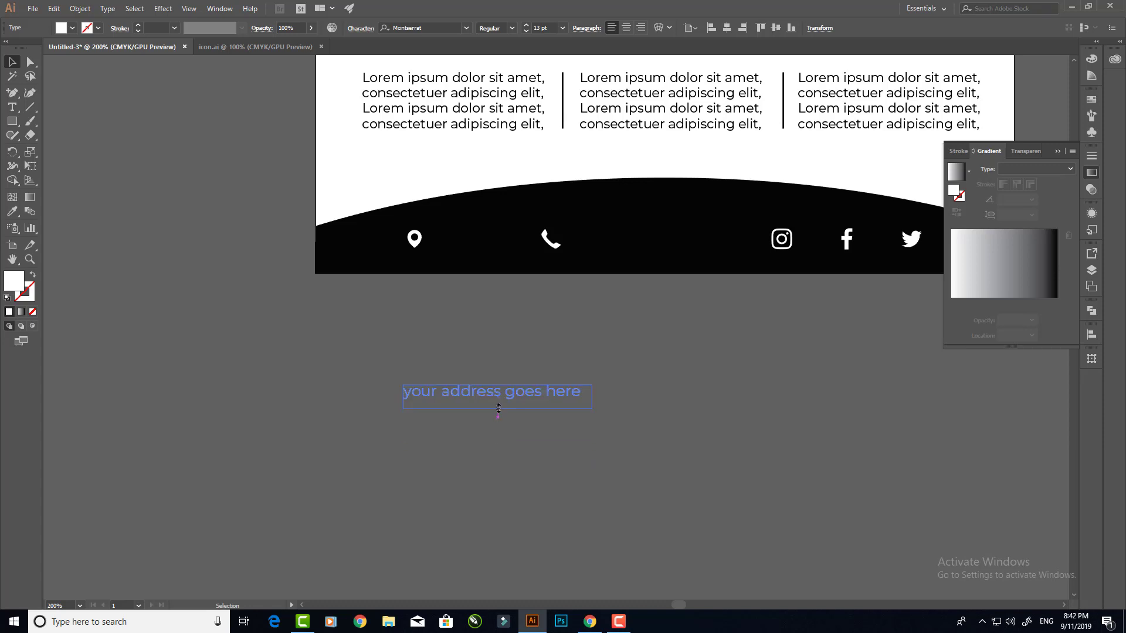
click(571, 440)
Move the phone icon further right inside the footer icon group.
click(562, 251)
double_click(562, 251)
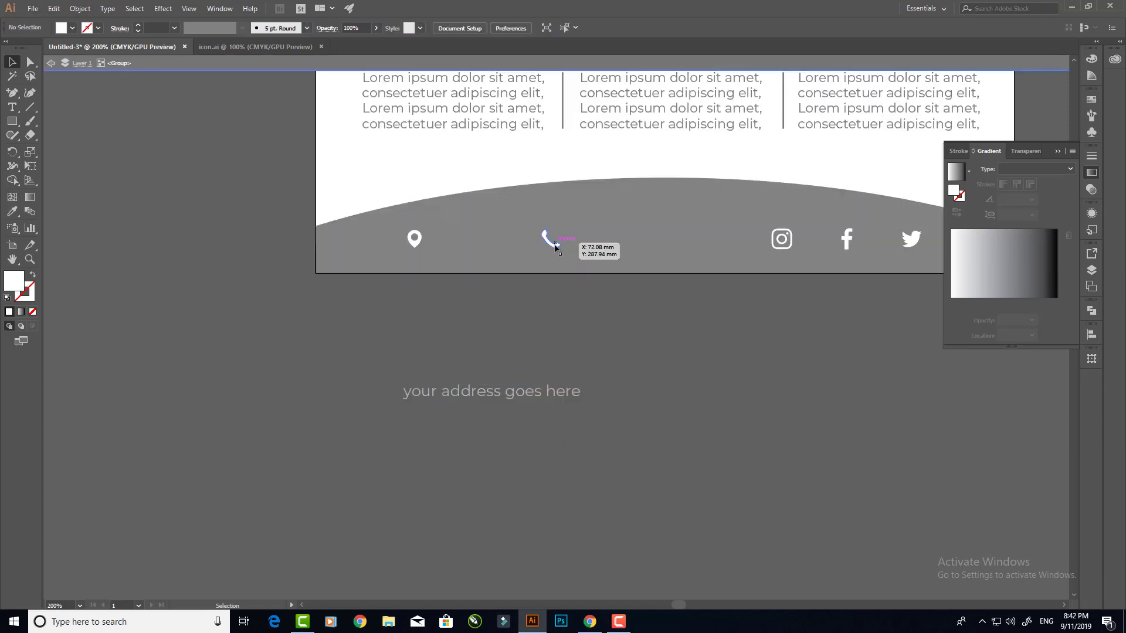
drag(556, 248, 606, 249)
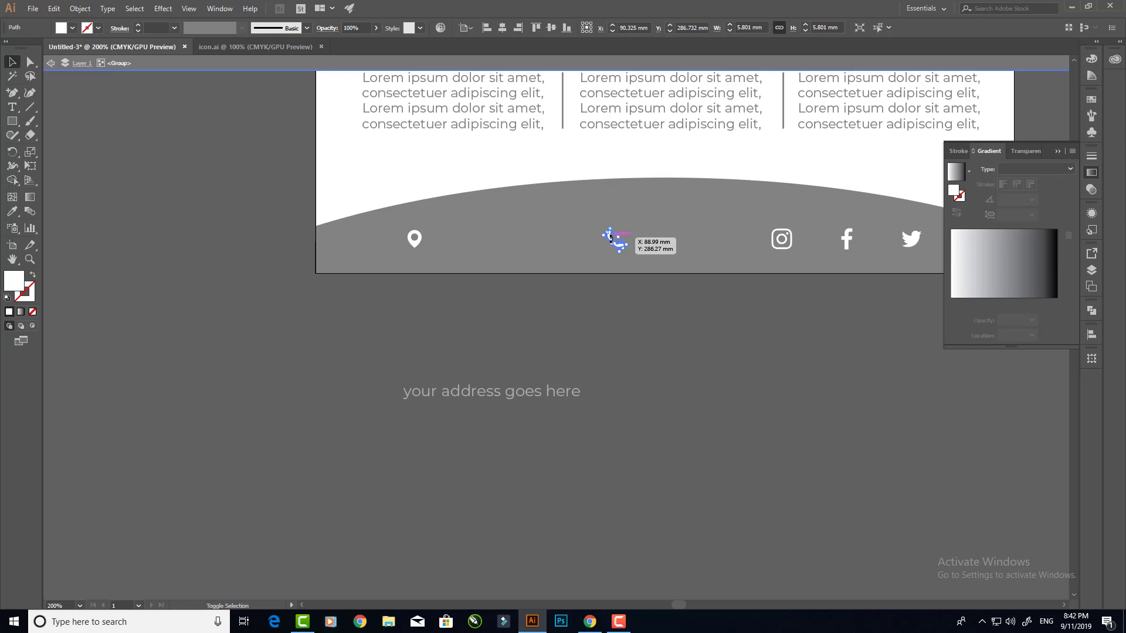
click(490, 439)
double_click(507, 449)
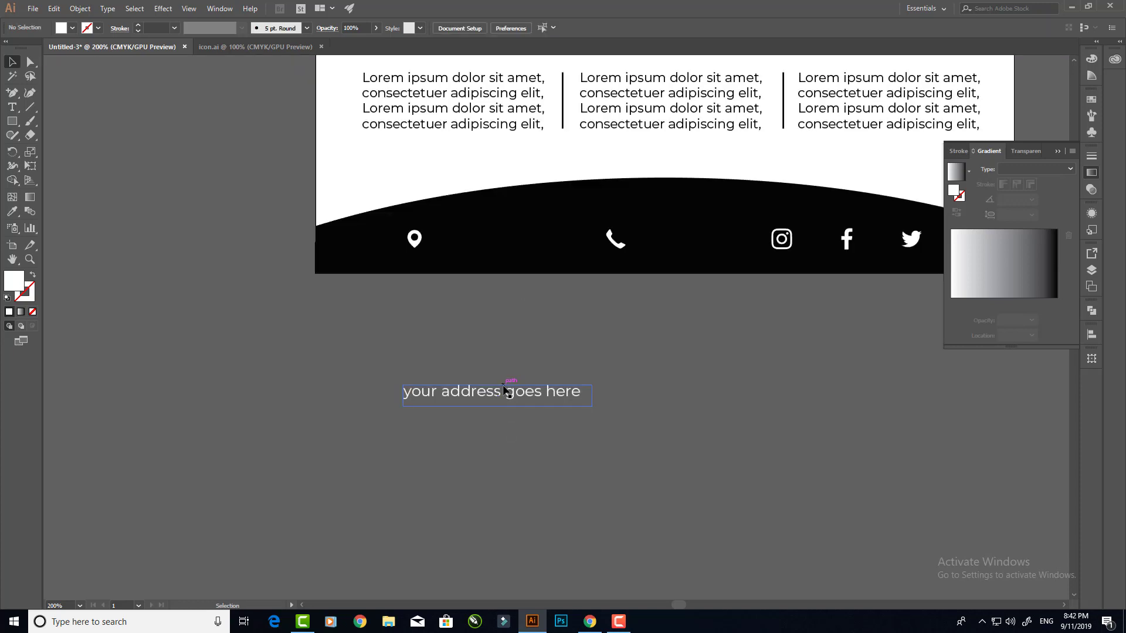
Place the address text on the footer beside the pin icon.
drag(510, 390, 504, 237)
scroll(504, 238, up, 1)
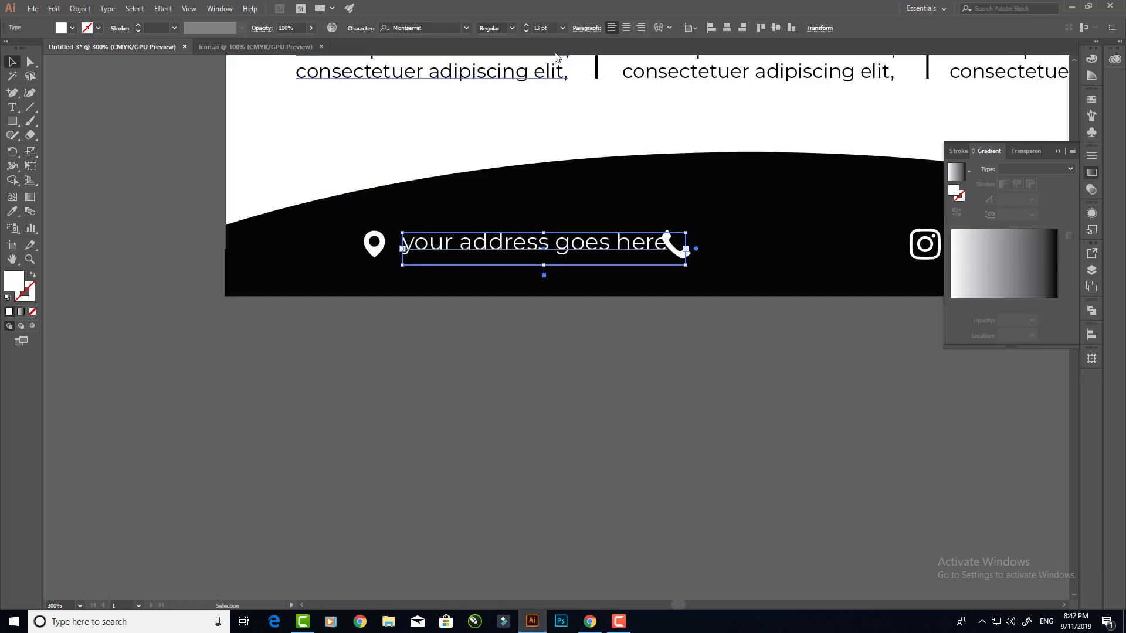
click(542, 304)
scroll(513, 467, up, 3)
scroll(513, 468, right, 5)
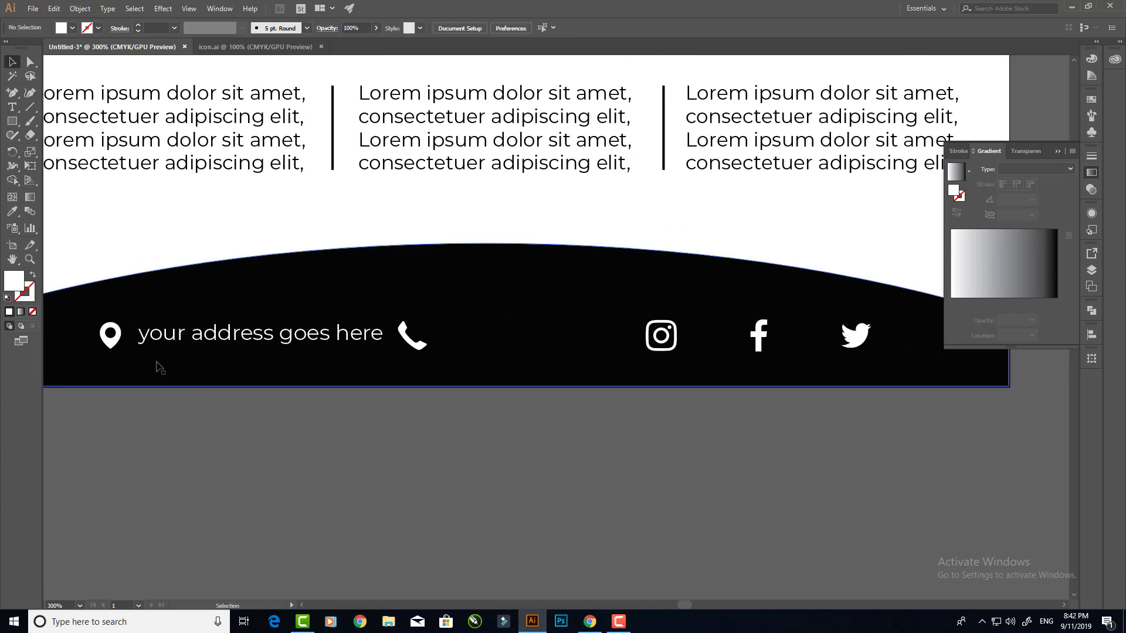
Duplicate the address beside the phone icon and replace it with a placeholder phone number.
drag(209, 353, 525, 353)
double_click(469, 346)
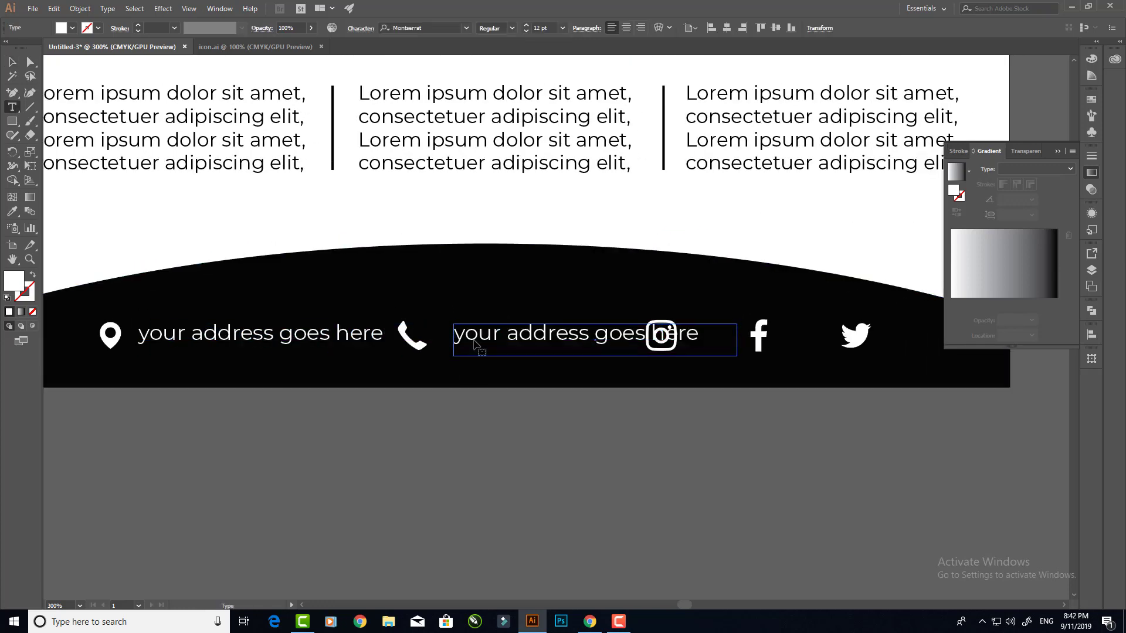
key(ctrl+a)
key(BackSpace)
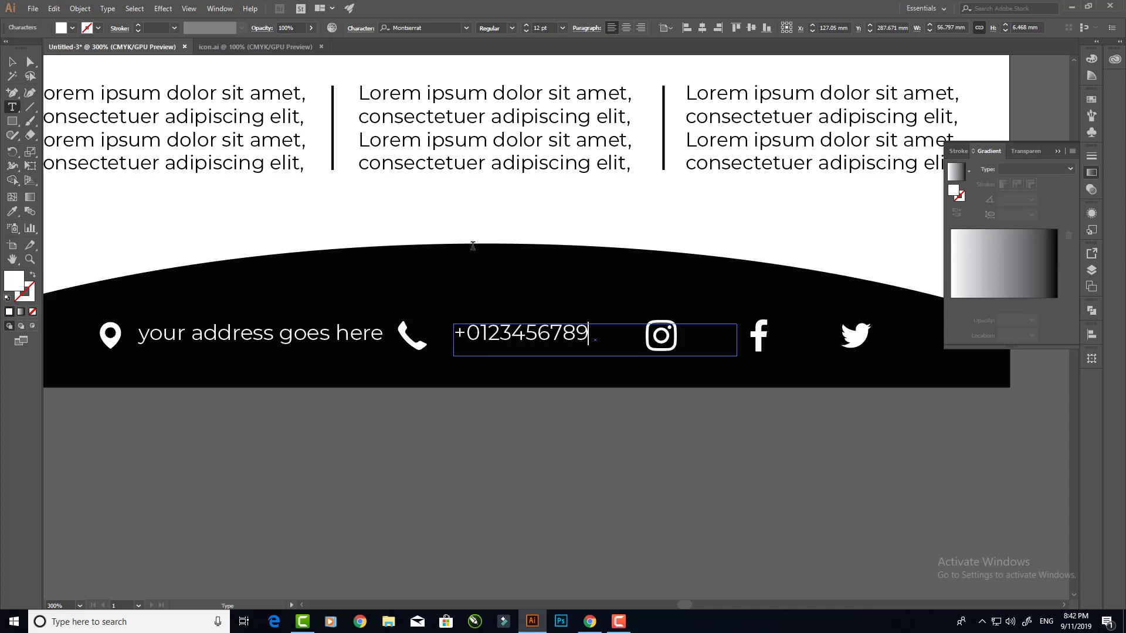
click(12, 61)
click(583, 434)
click(551, 360)
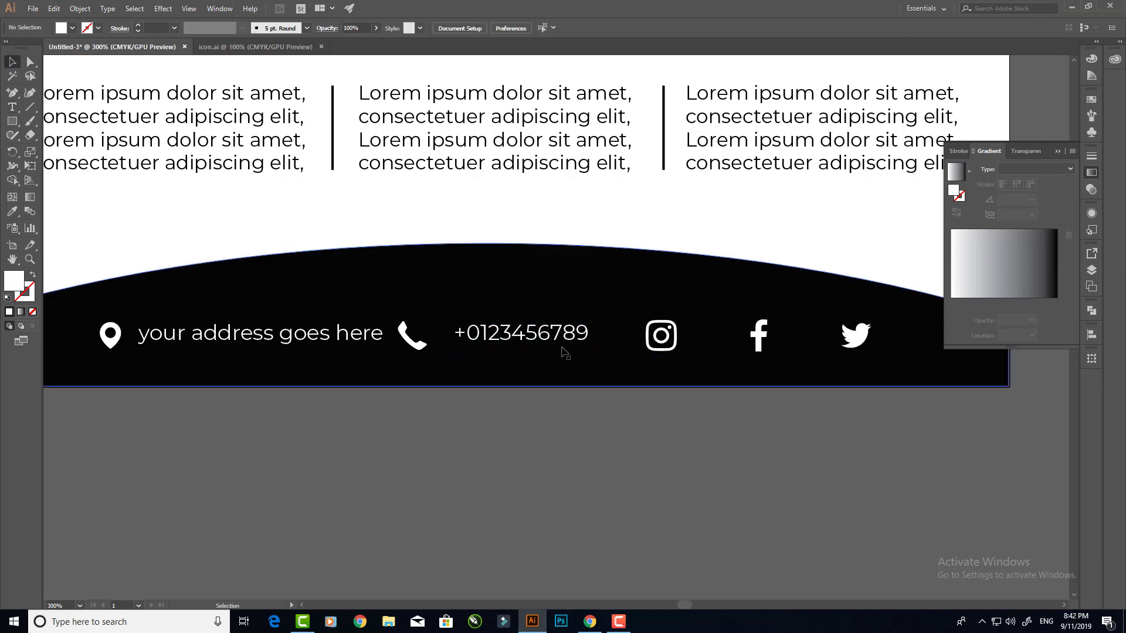
click(548, 347)
click(494, 439)
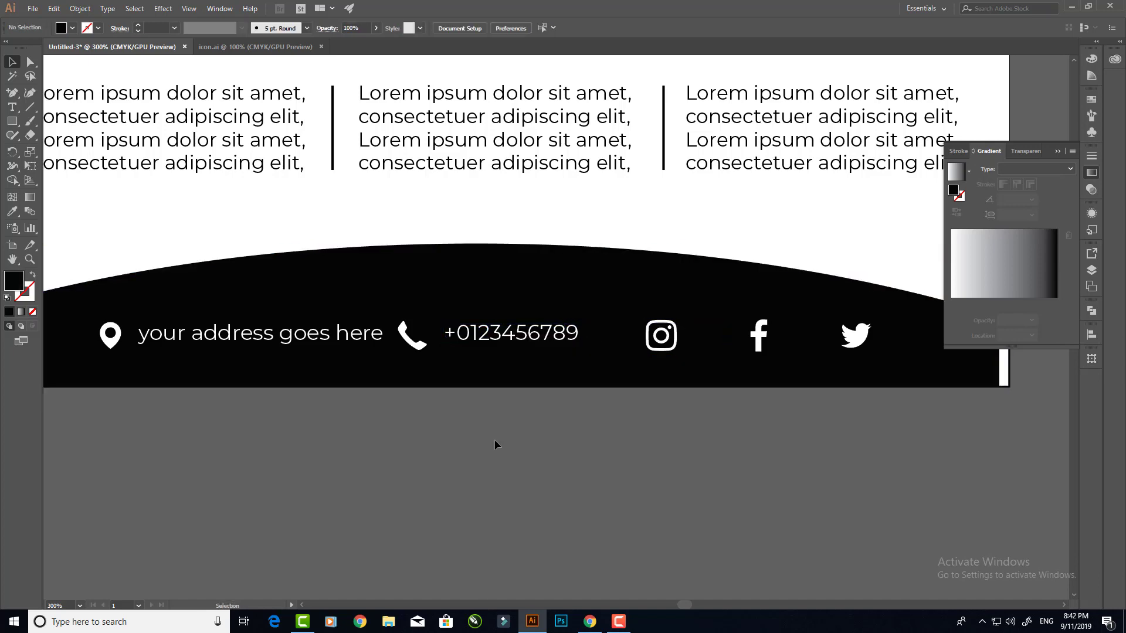
scroll(495, 439, down, 3)
scroll(481, 384, up, 5)
Place the temple photo and scale it across the flyer header from the top-left corner.
click(33, 8)
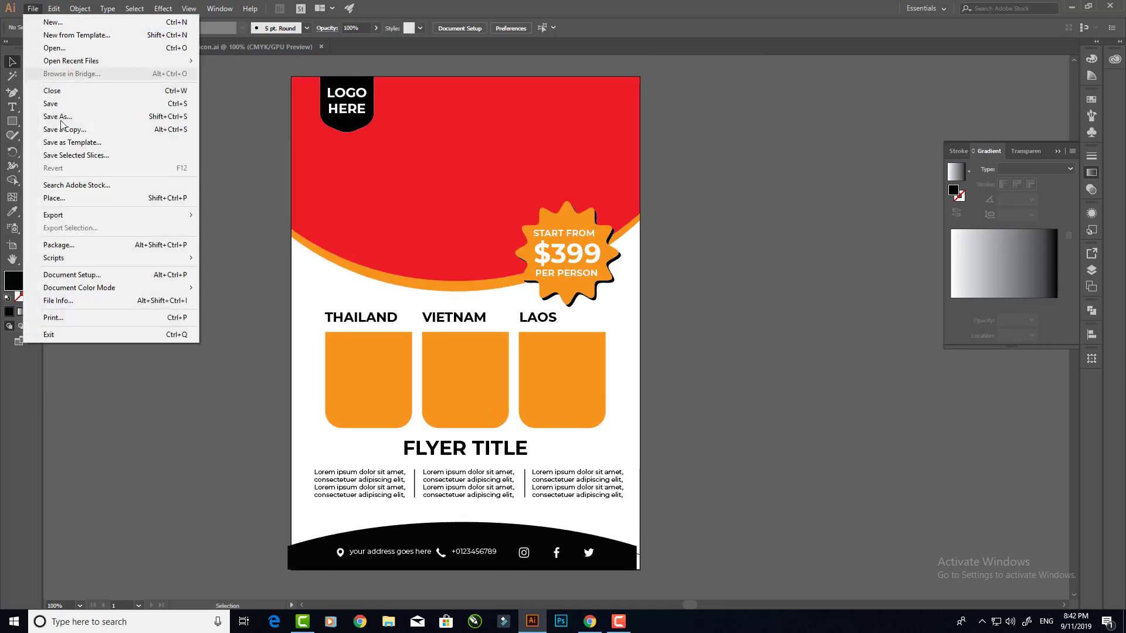
click(176, 198)
click(570, 151)
click(893, 573)
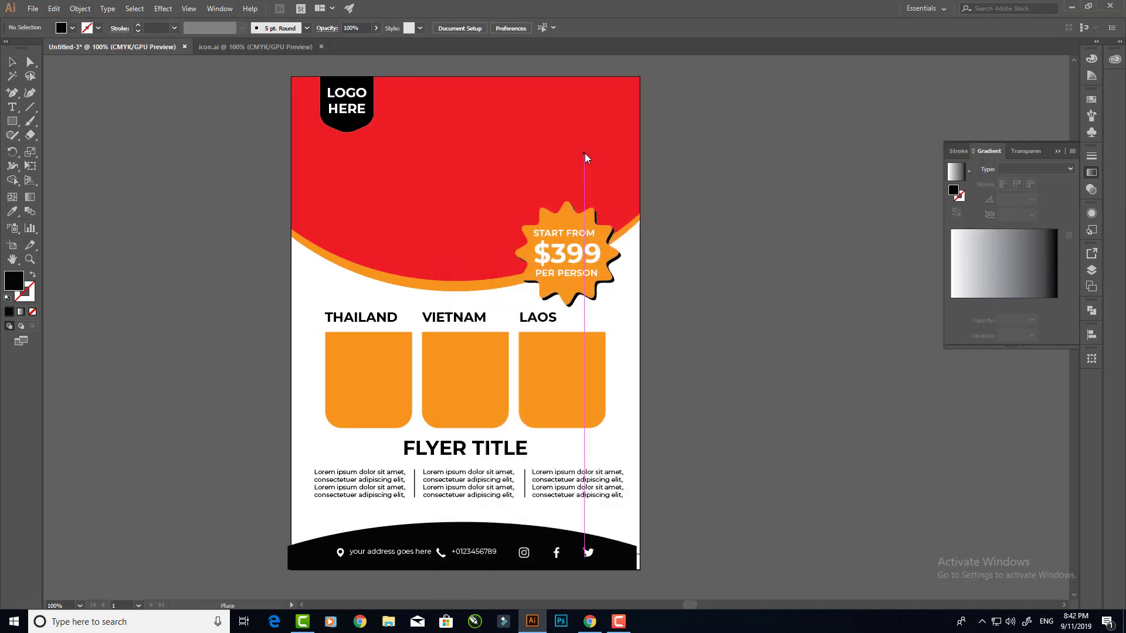
click(438, 132)
drag(444, 136, 296, 81)
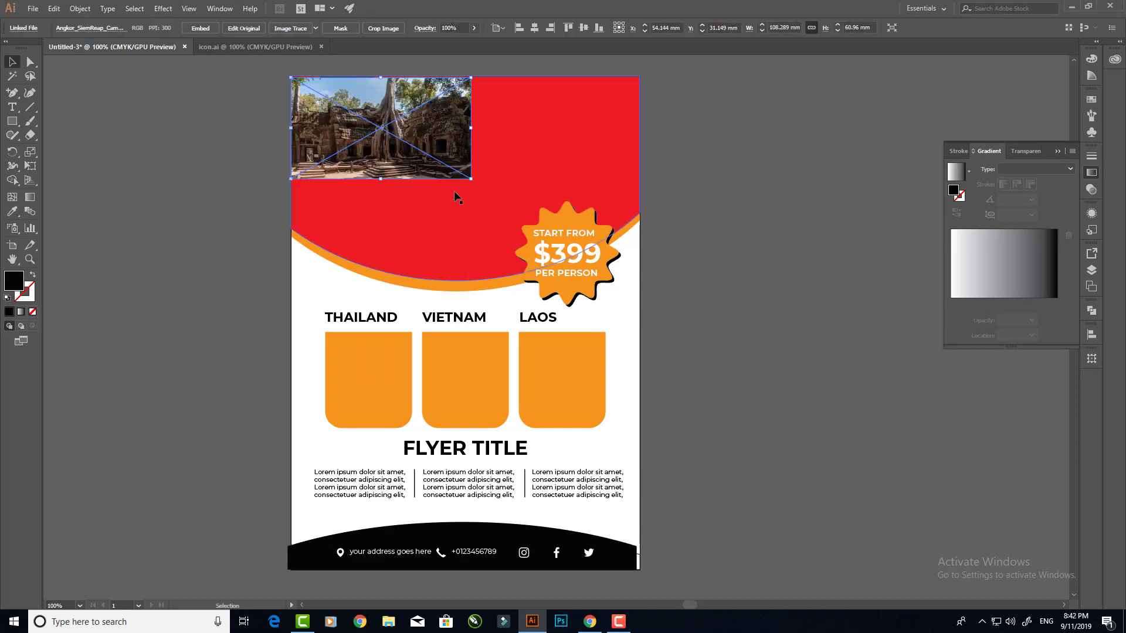
drag(472, 178, 665, 290)
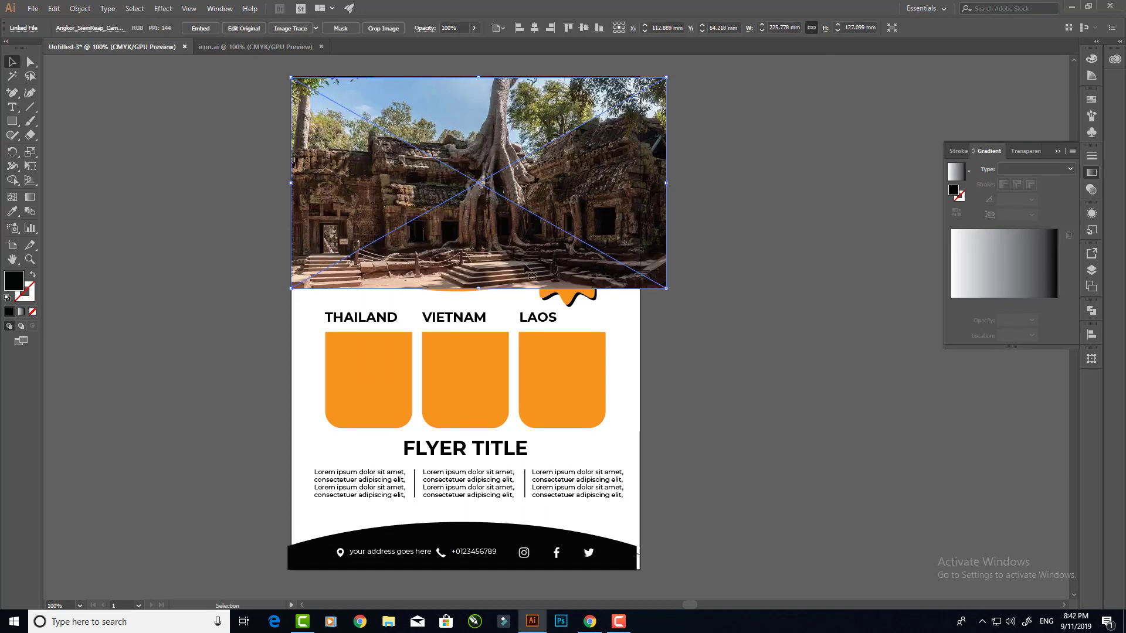
Send the temple photo to the back and clip it into the curved header shape.
key(ctrl+shift+bracketleft)
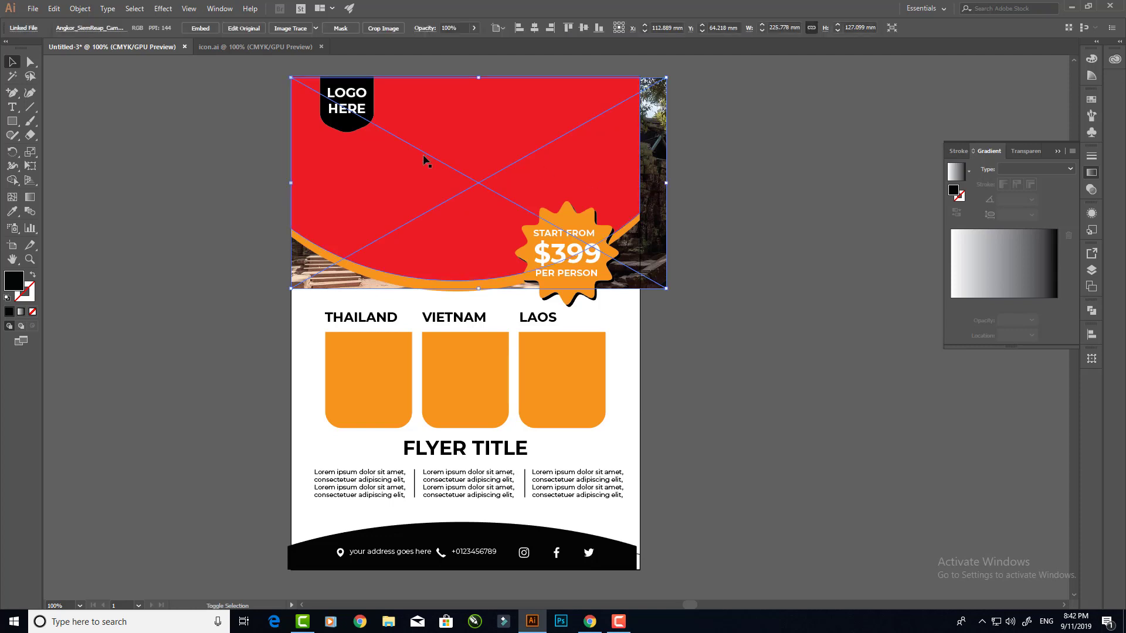
shift+click(412, 155)
right_click(412, 155)
click(452, 240)
click(815, 305)
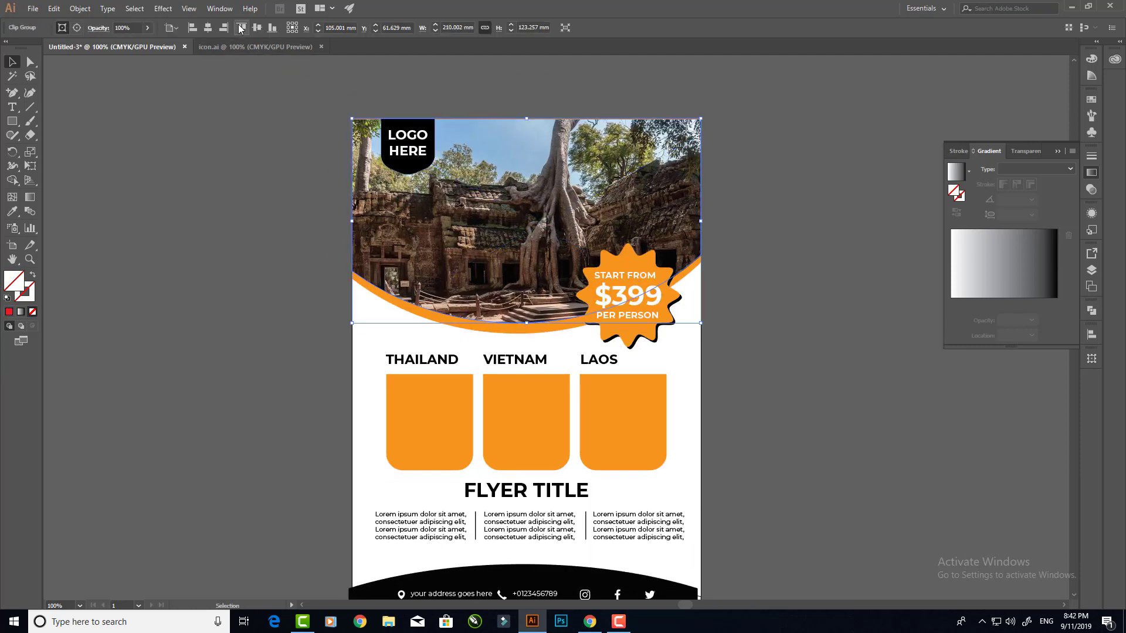
double_click(503, 182)
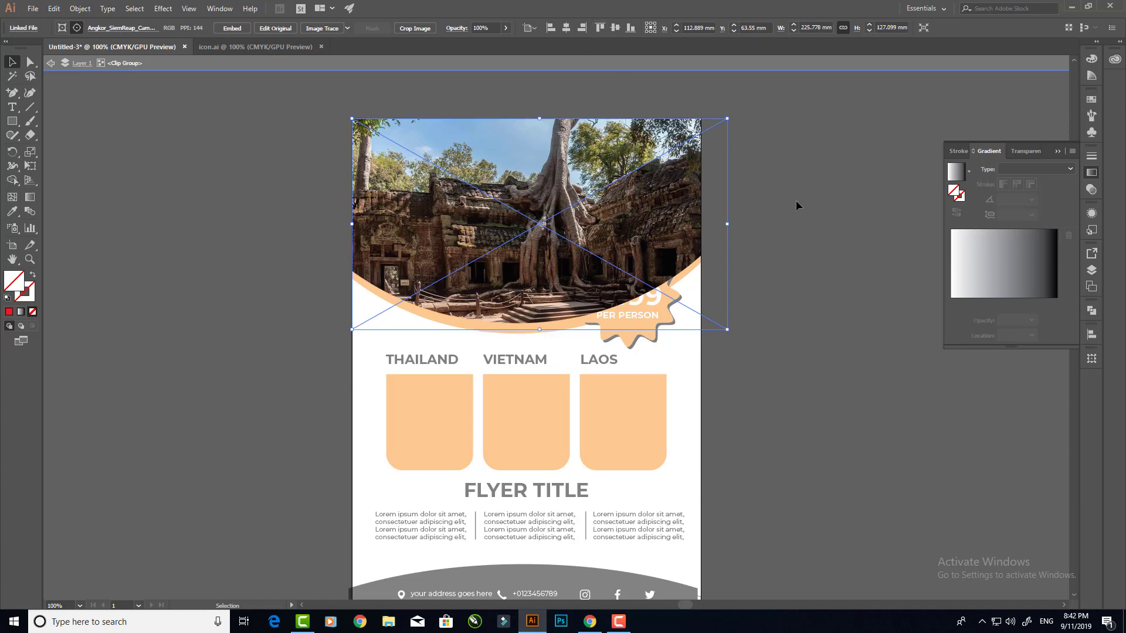
double_click(149, 118)
click(33, 9)
Place thailand.jpg, enlarge it over the Thailand box and send it behind the boxes.
click(41, 201)
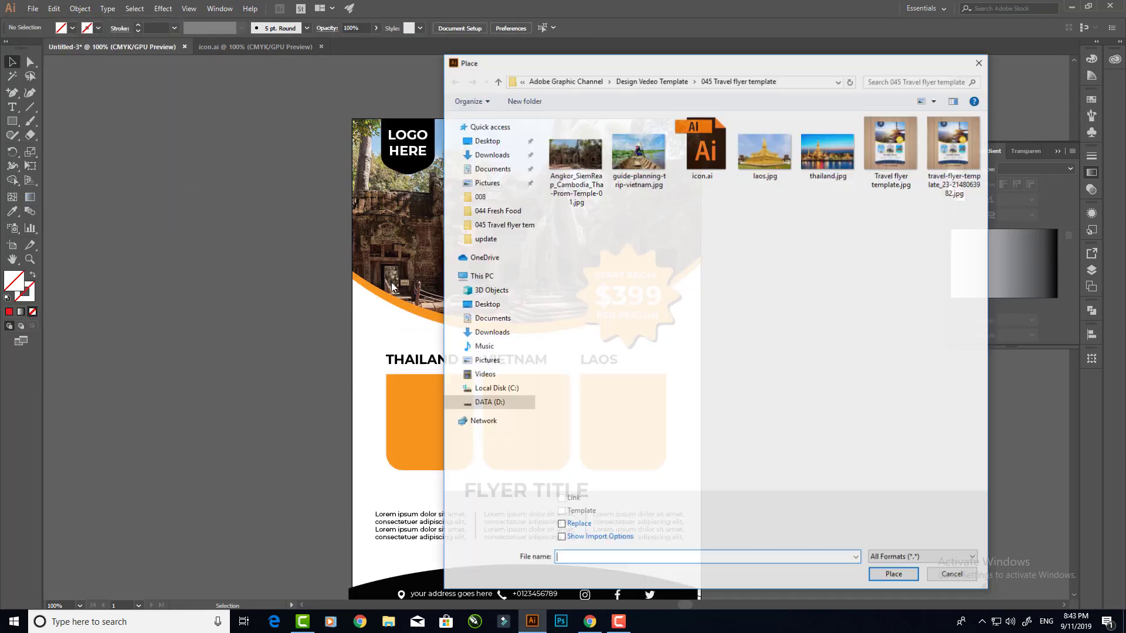
double_click(829, 152)
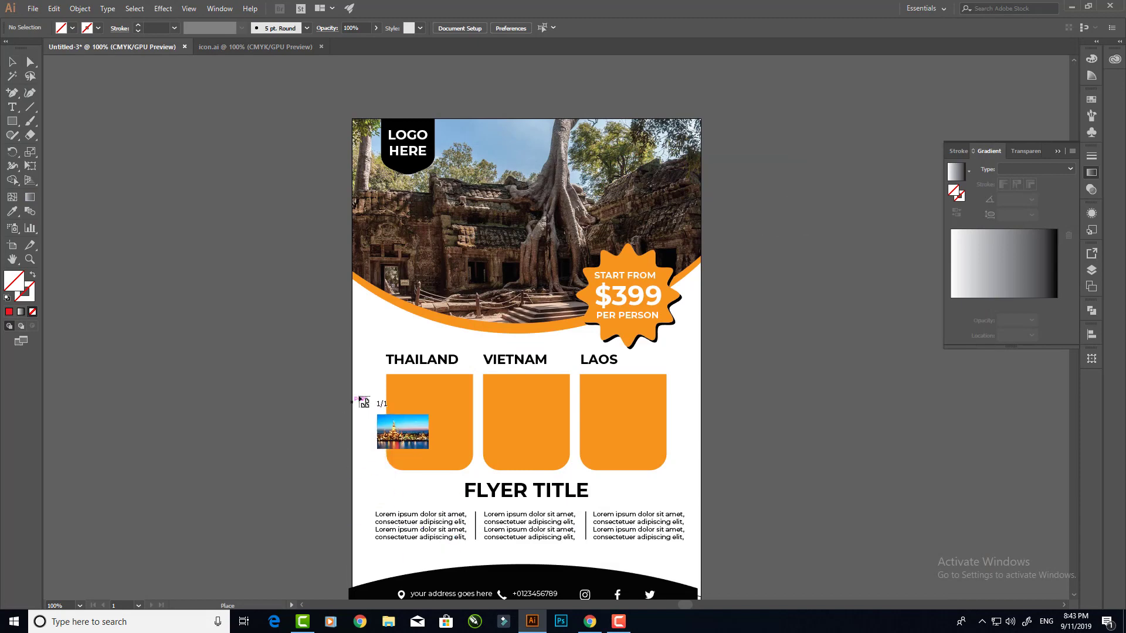
drag(363, 391, 364, 392)
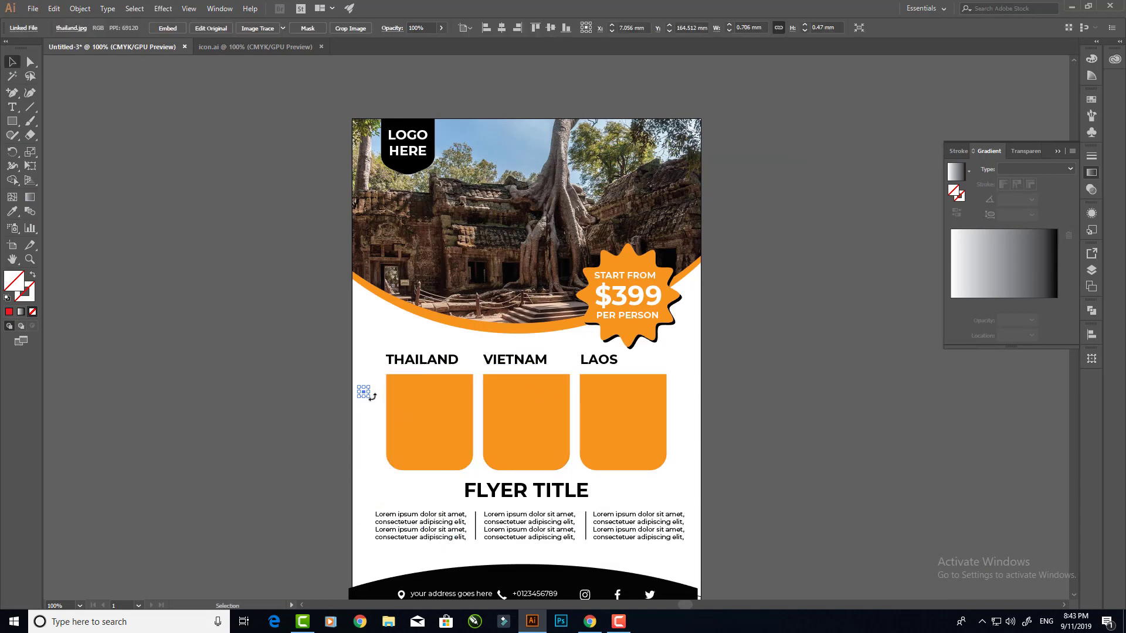
drag(371, 397, 476, 467)
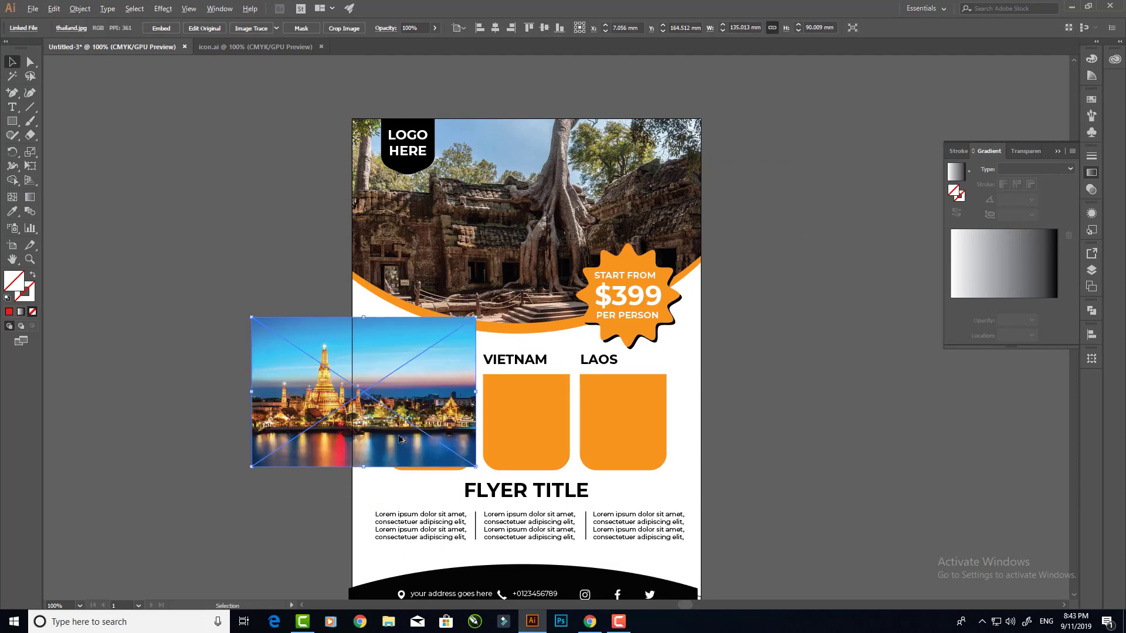
scroll(399, 440, up, 1)
drag(400, 439, 547, 484)
key(ctrl+shift+bracketleft)
Clip the Thailand photo into its rounded Thailand box.
shift+click(468, 431)
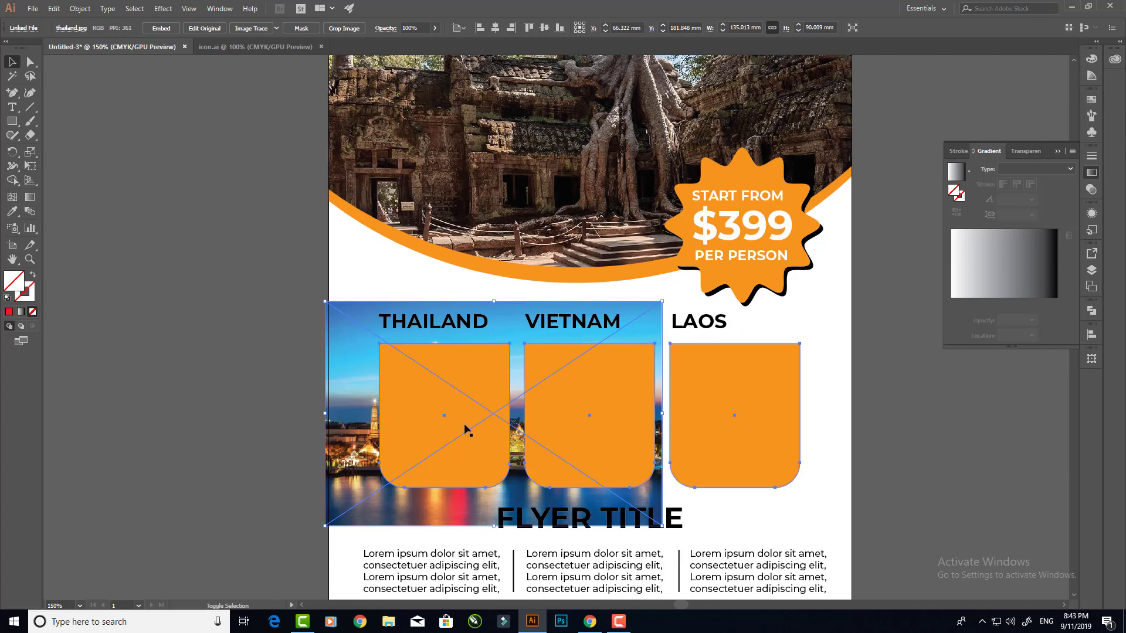
right_click(449, 408)
click(150, 377)
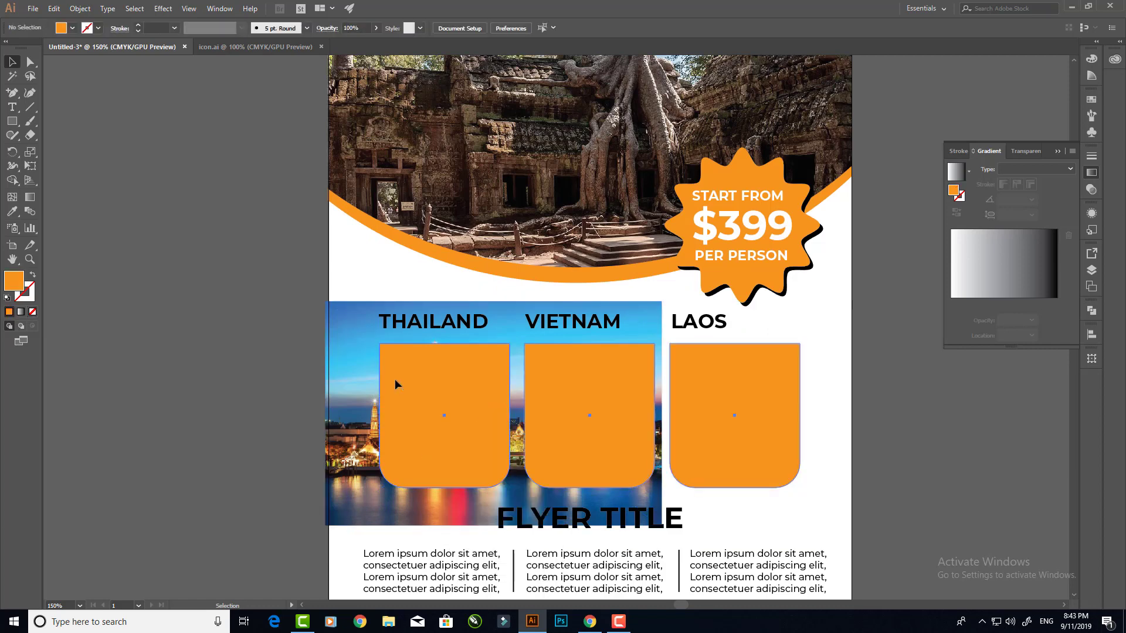
right_click(395, 381)
key(Escape)
right_click(379, 371)
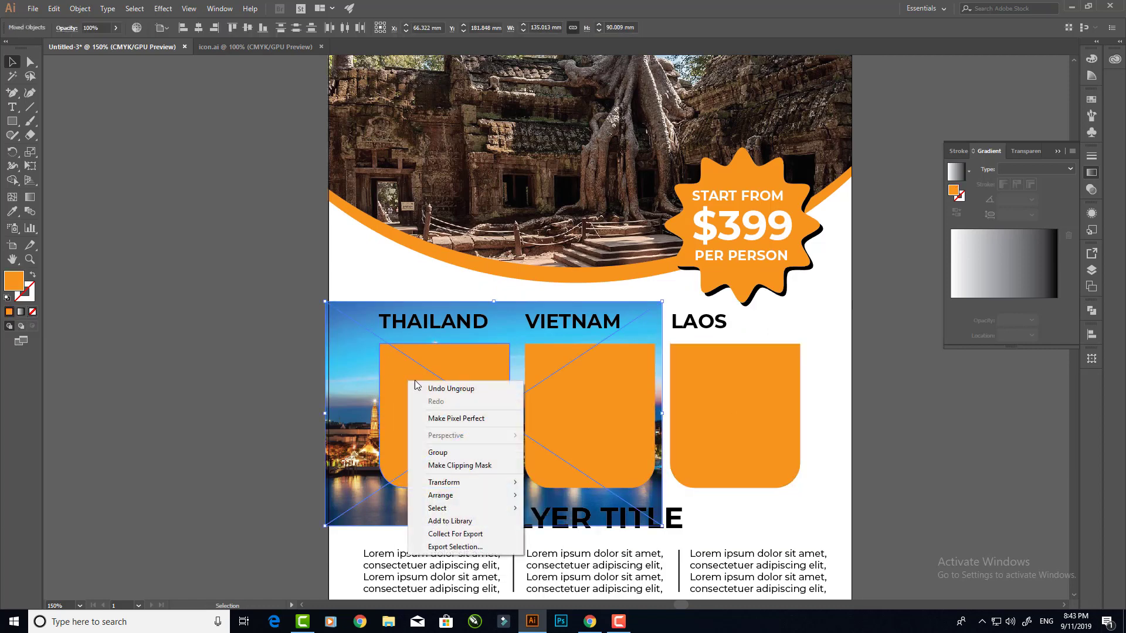
click(445, 468)
Reposition and shrink the Thailand photo inside its clipped frame.
double_click(437, 417)
drag(437, 418, 490, 458)
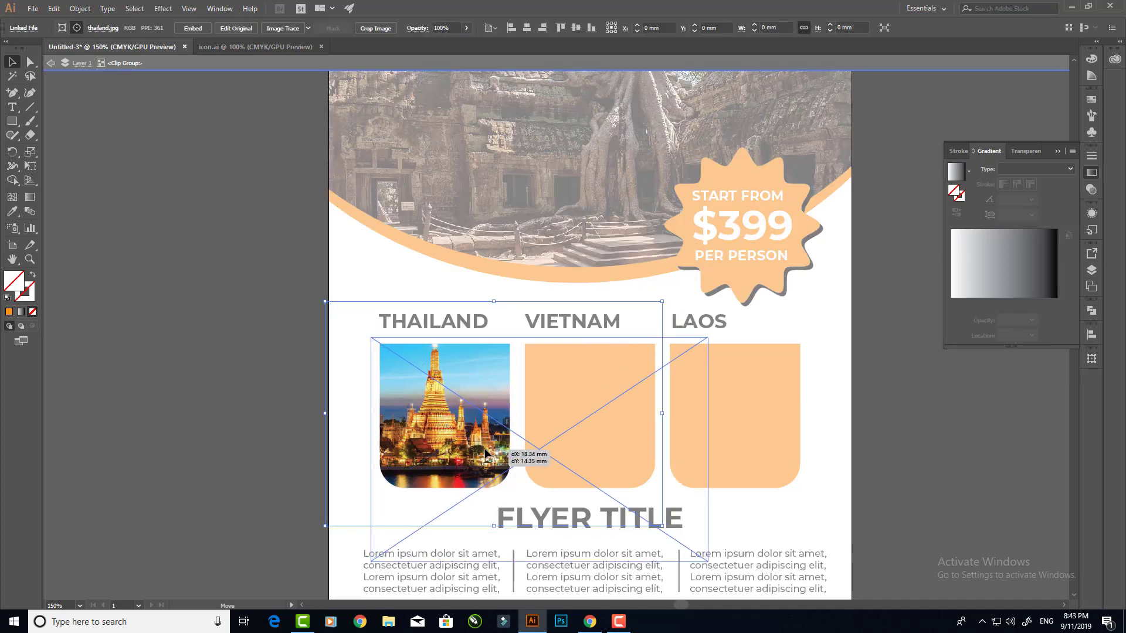
scroll(647, 387, down, 3)
drag(703, 439, 598, 412)
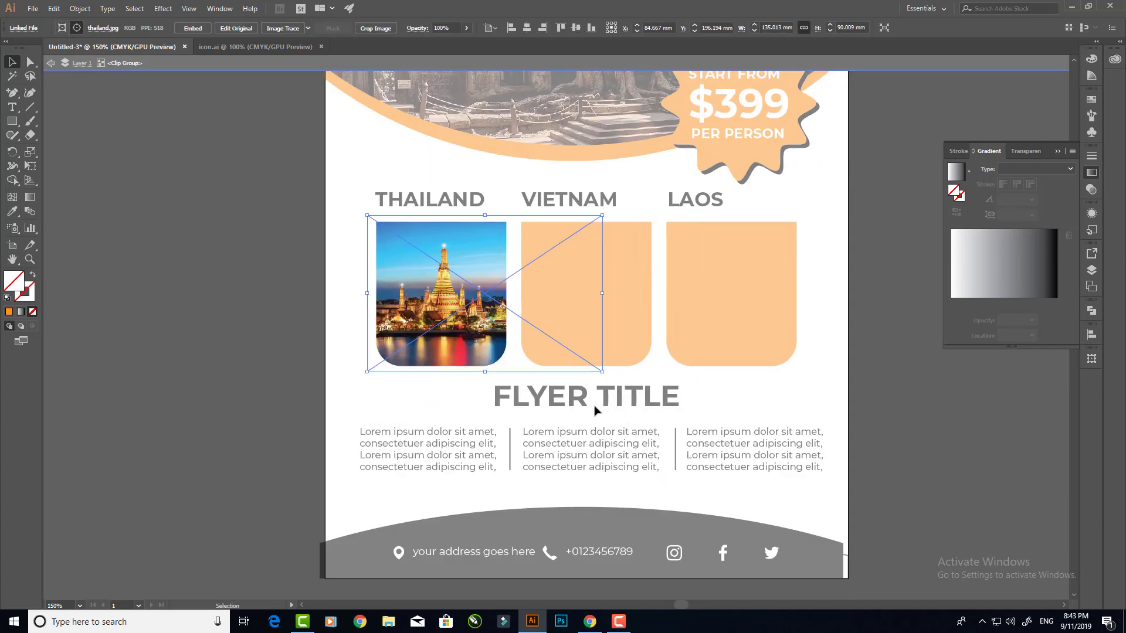
scroll(388, 302, up, 1)
double_click(263, 308)
scroll(312, 333, down, 1)
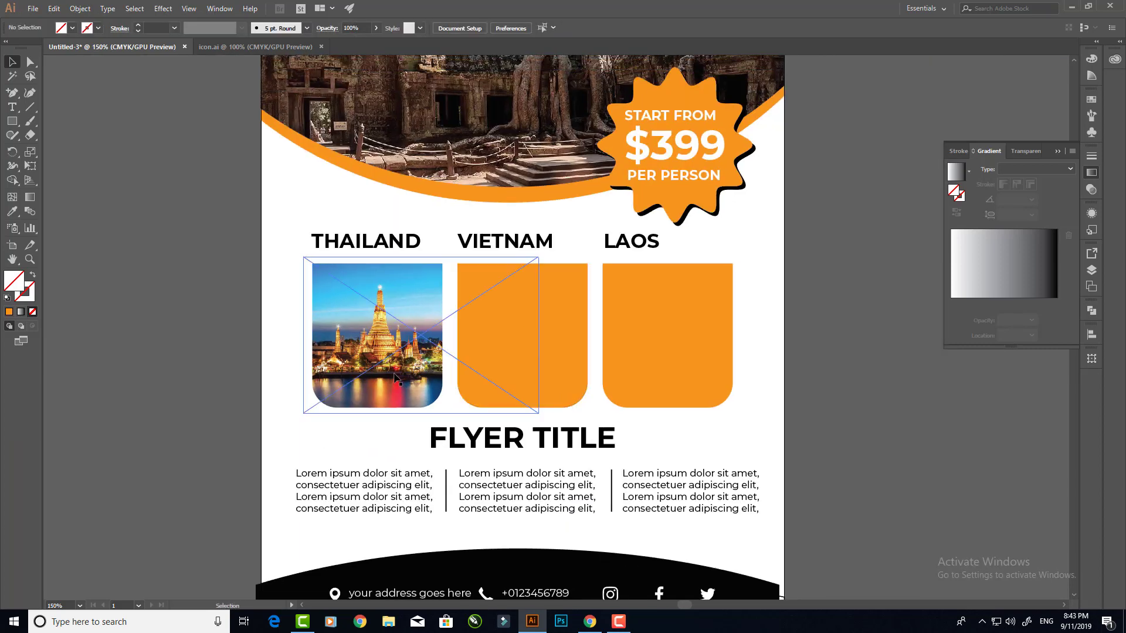
Delete the Vietnam and Laos placeholders and copy the Thailand frame into both slots.
click(497, 339)
shift+click(643, 343)
key(Delete)
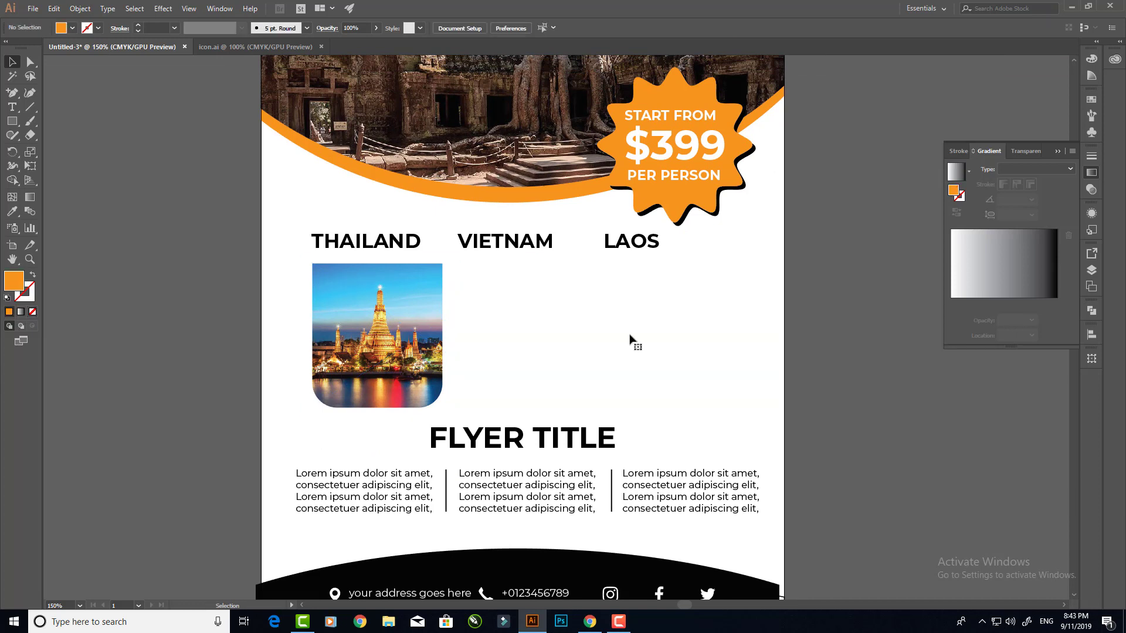
drag(361, 357, 553, 355)
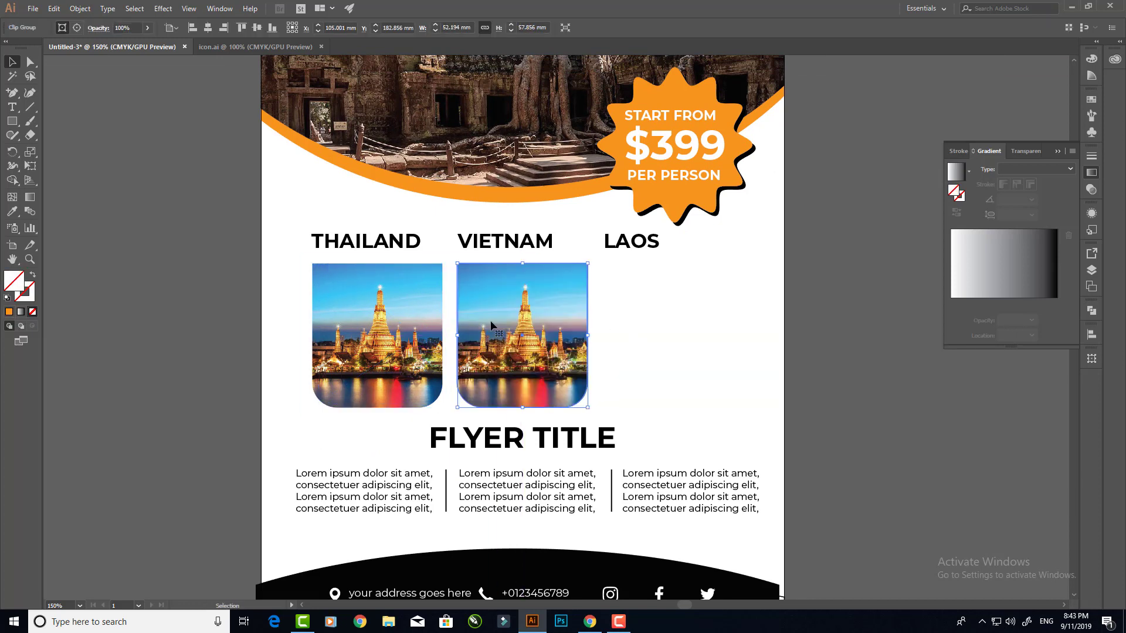
drag(491, 326, 688, 327)
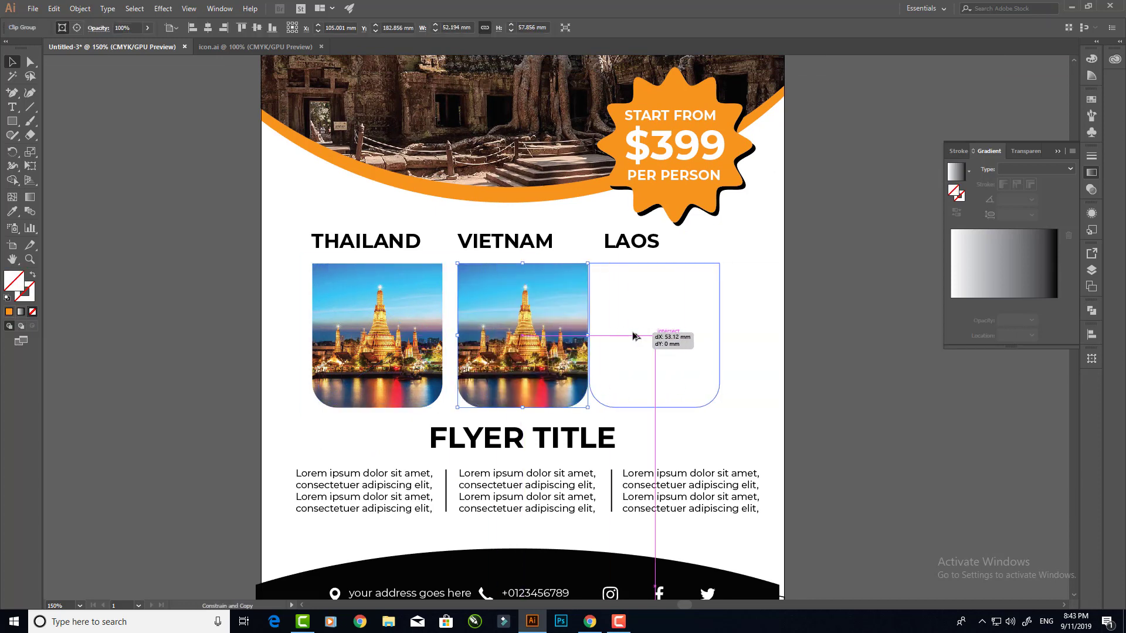
Relink the middle frame's photo to the Vietnam image and shift it left.
click(539, 352)
click(76, 27)
click(103, 28)
click(109, 50)
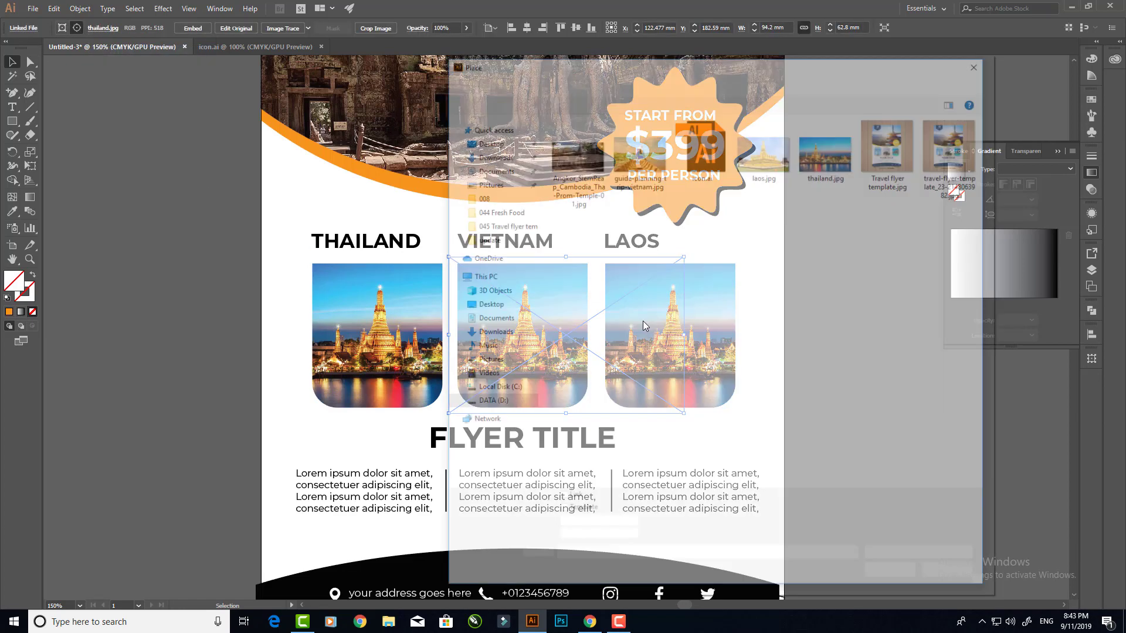
click(656, 173)
click(894, 575)
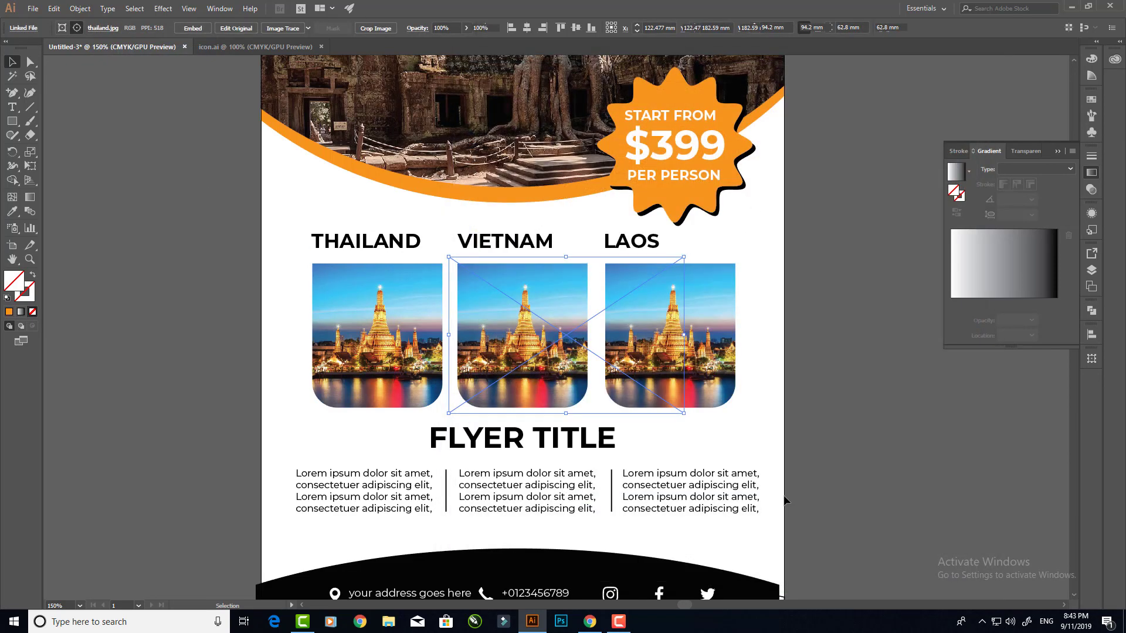
scroll(526, 346, up, 1)
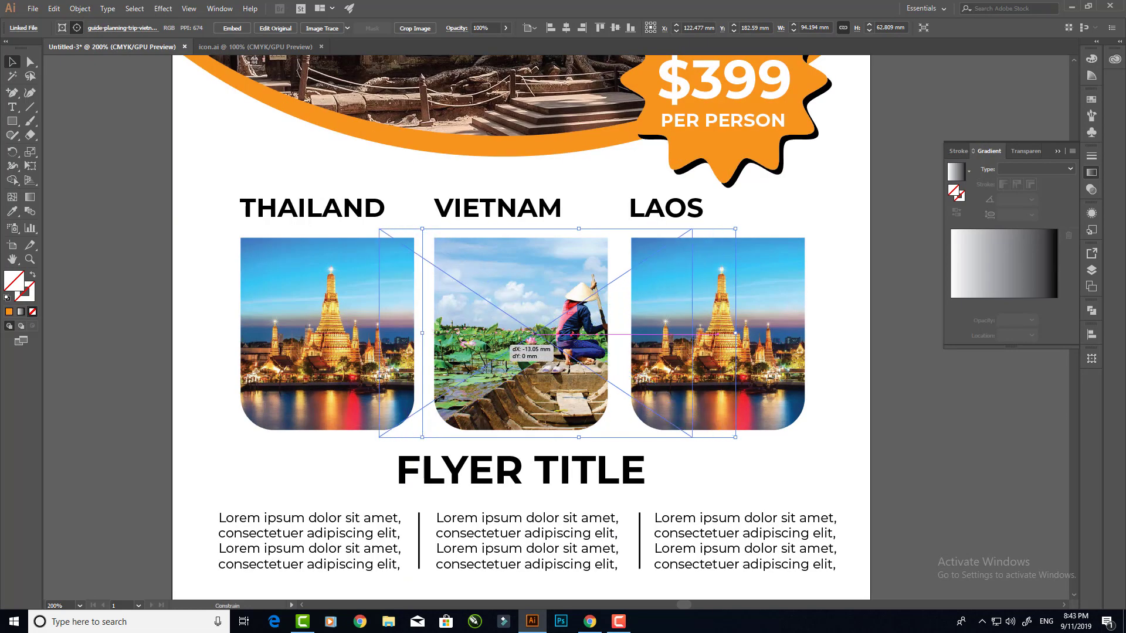
drag(526, 347, 469, 347)
Relink the right frame's photo to laos.jpg, then move and scale it to fill.
click(675, 367)
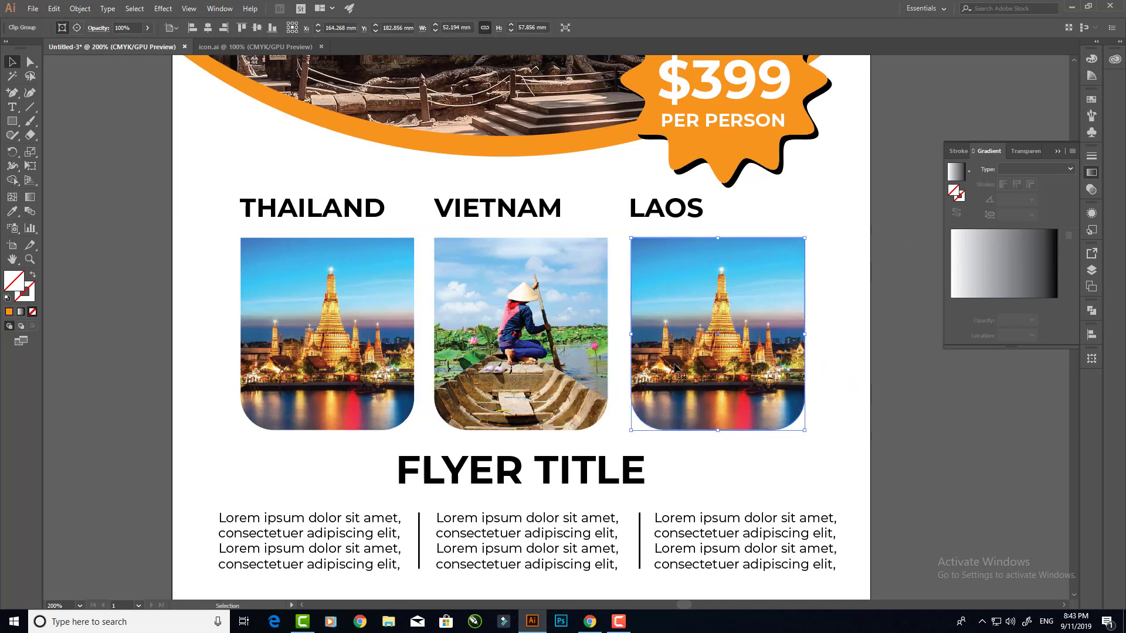
click(77, 31)
click(102, 27)
click(117, 53)
click(765, 153)
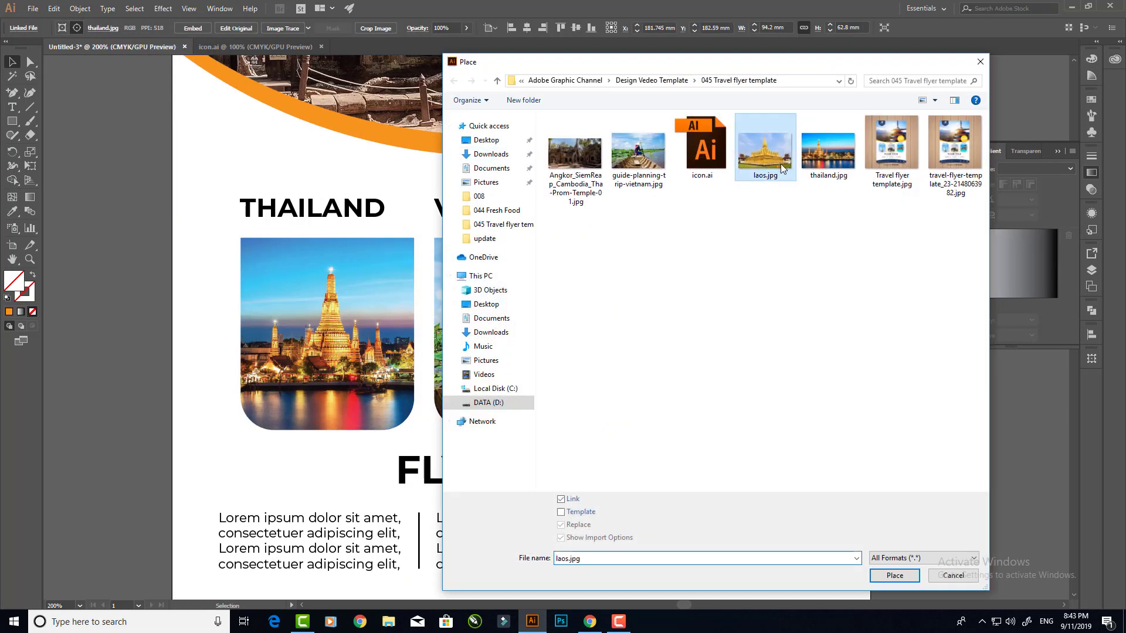
double_click(780, 166)
drag(757, 398, 704, 399)
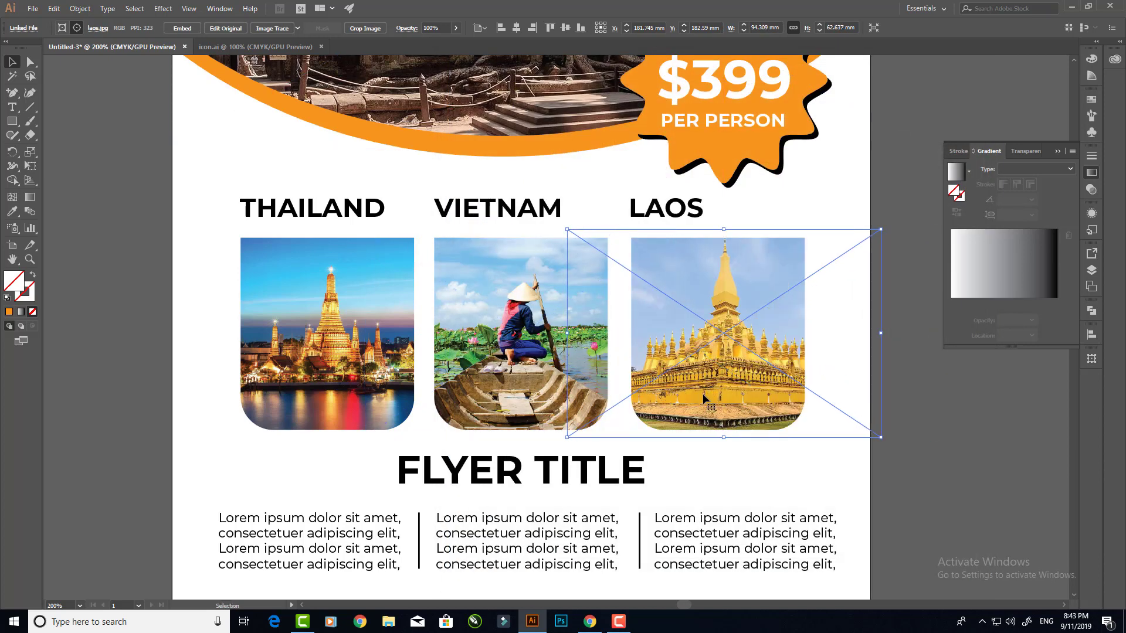
drag(883, 229, 887, 224)
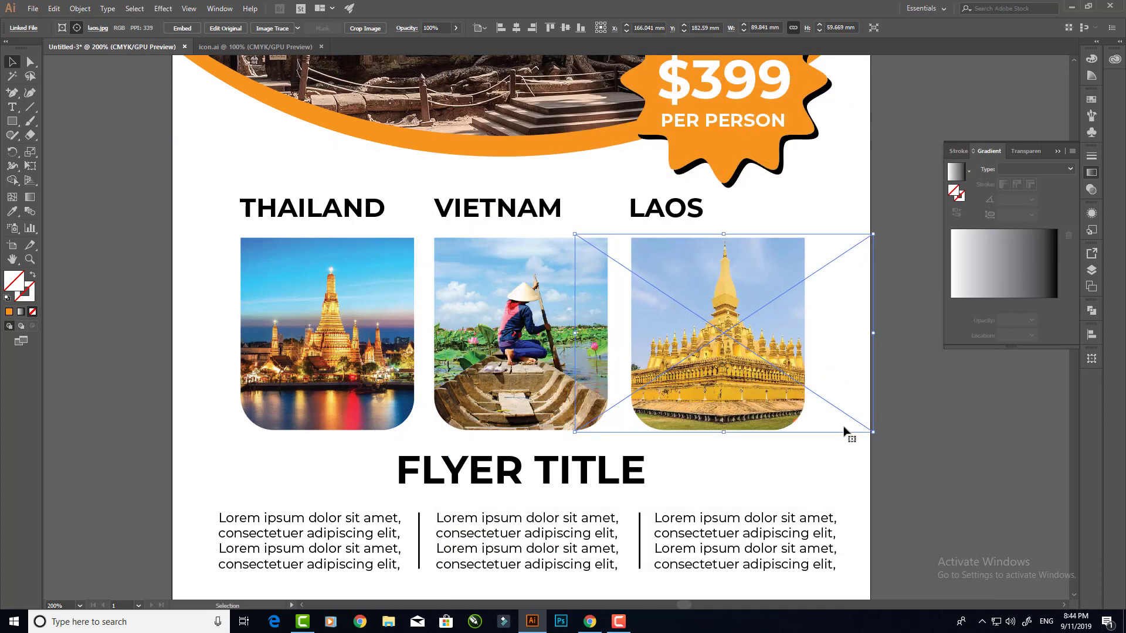
click(868, 486)
drag(528, 499, 499, 506)
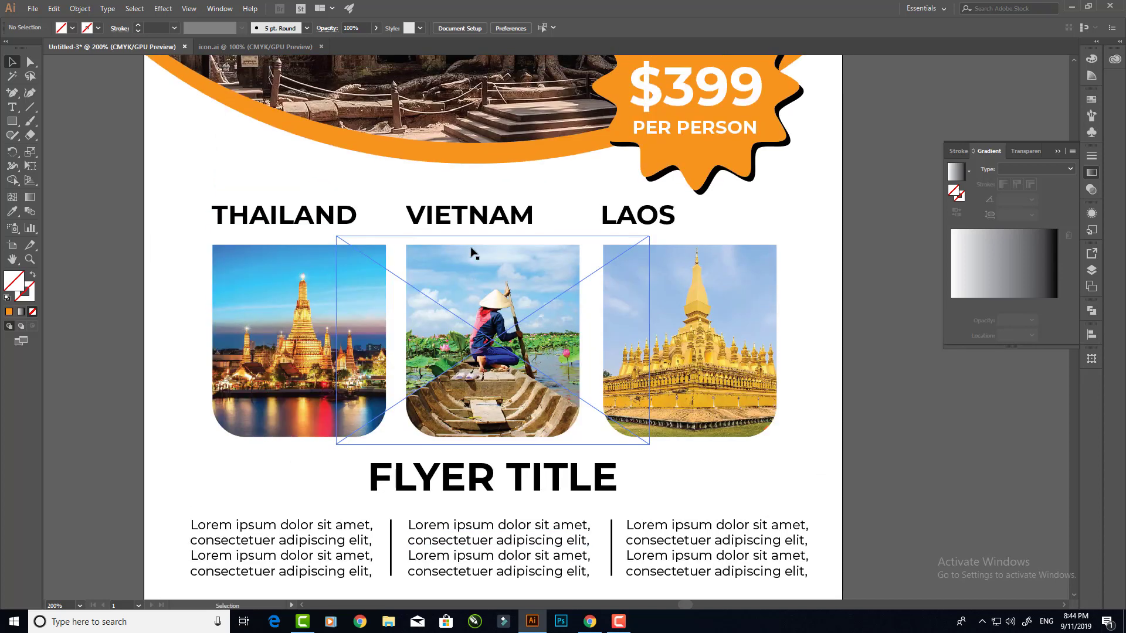
Copy the orange curve down behind the photos and give it a gradient fill.
click(501, 160)
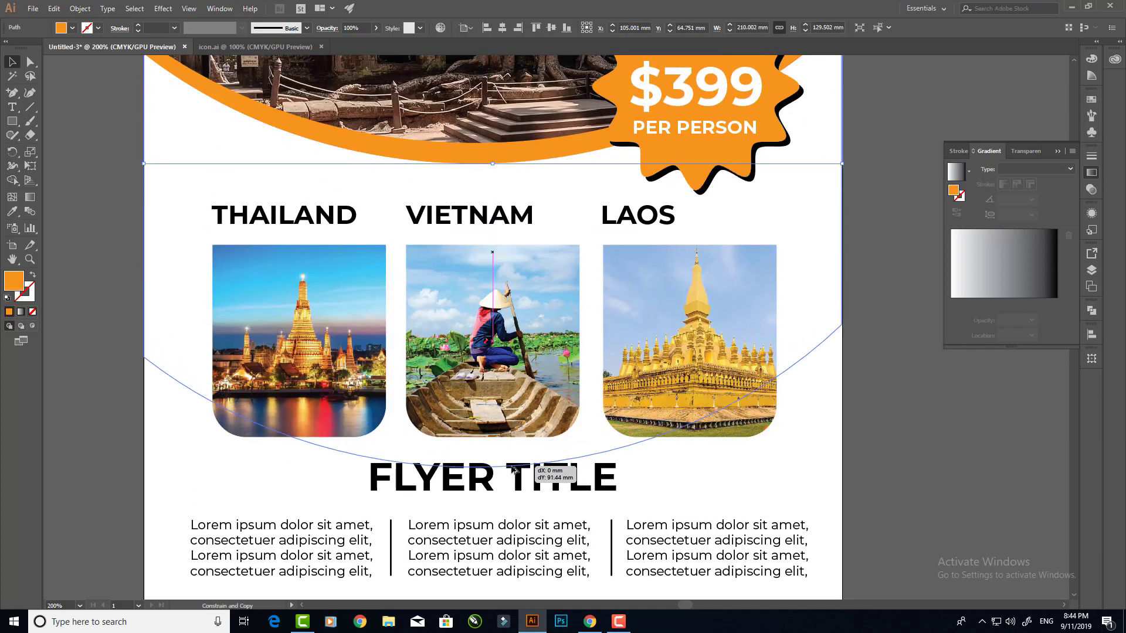
drag(516, 164, 515, 466)
scroll(515, 463, down, 1)
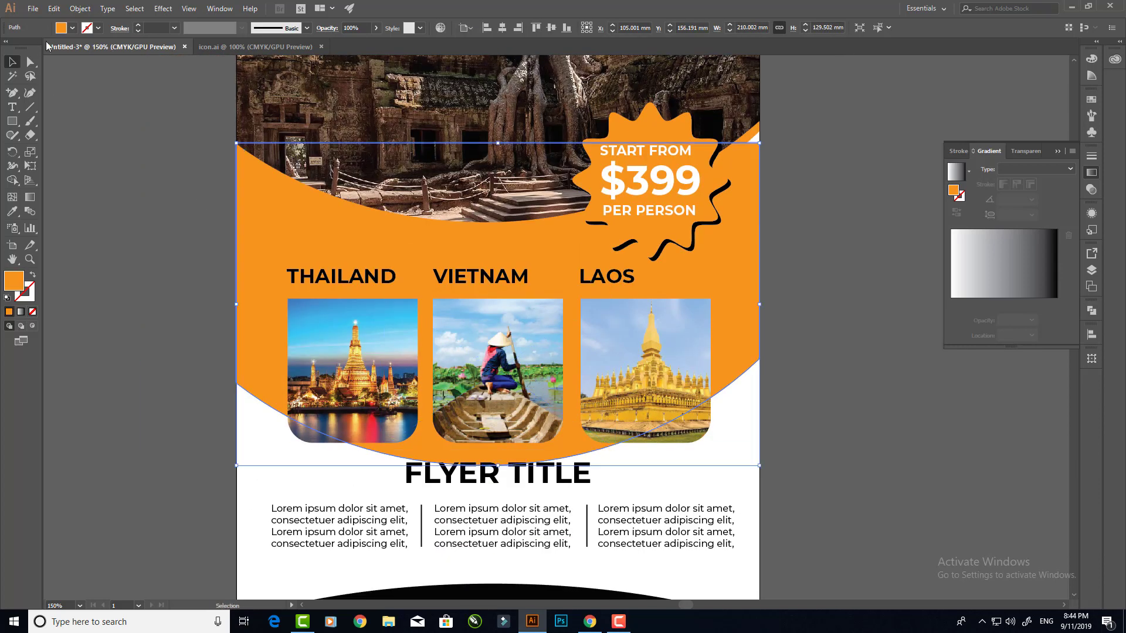
click(72, 28)
click(17, 74)
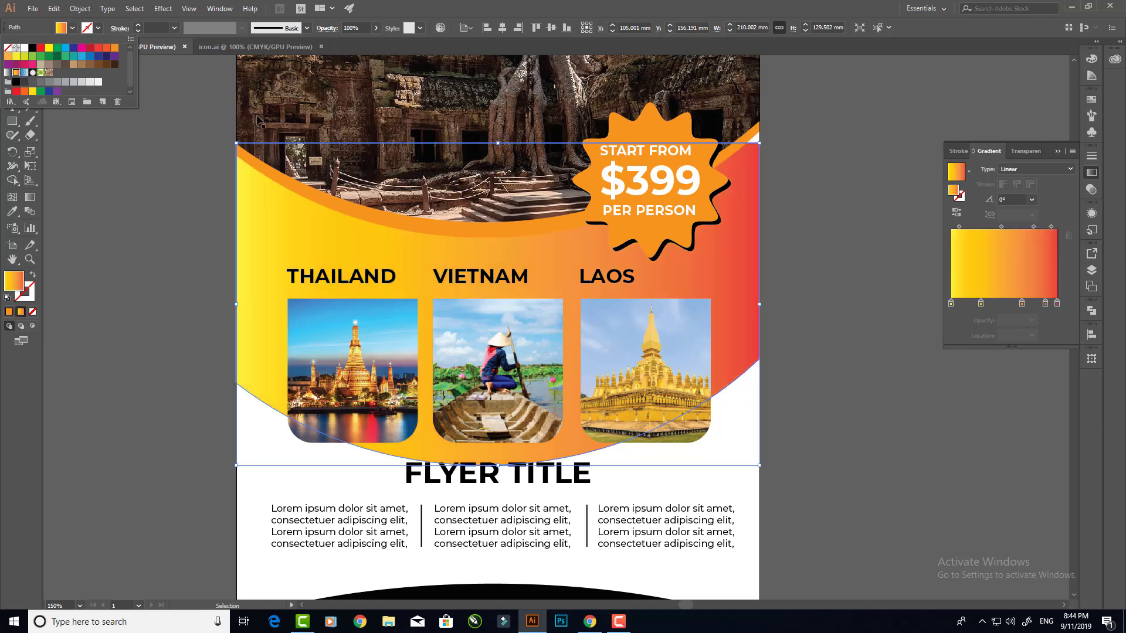
click(24, 74)
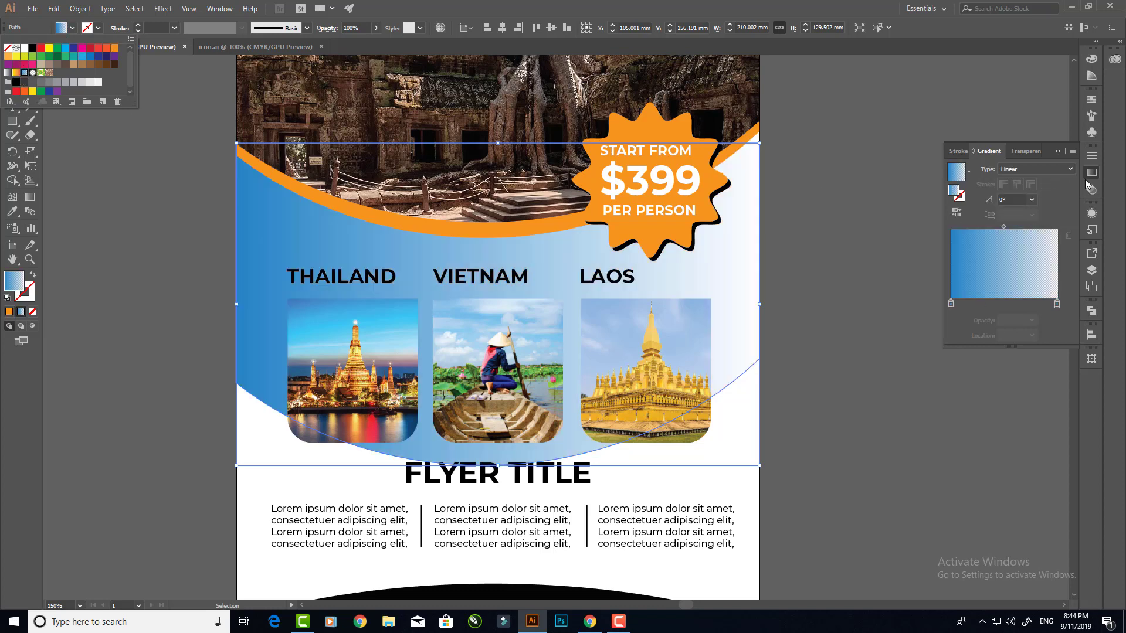
Set both gradient stops to orange, use a 90° angle, and shift the midpoint toward orange.
double_click(952, 303)
click(930, 419)
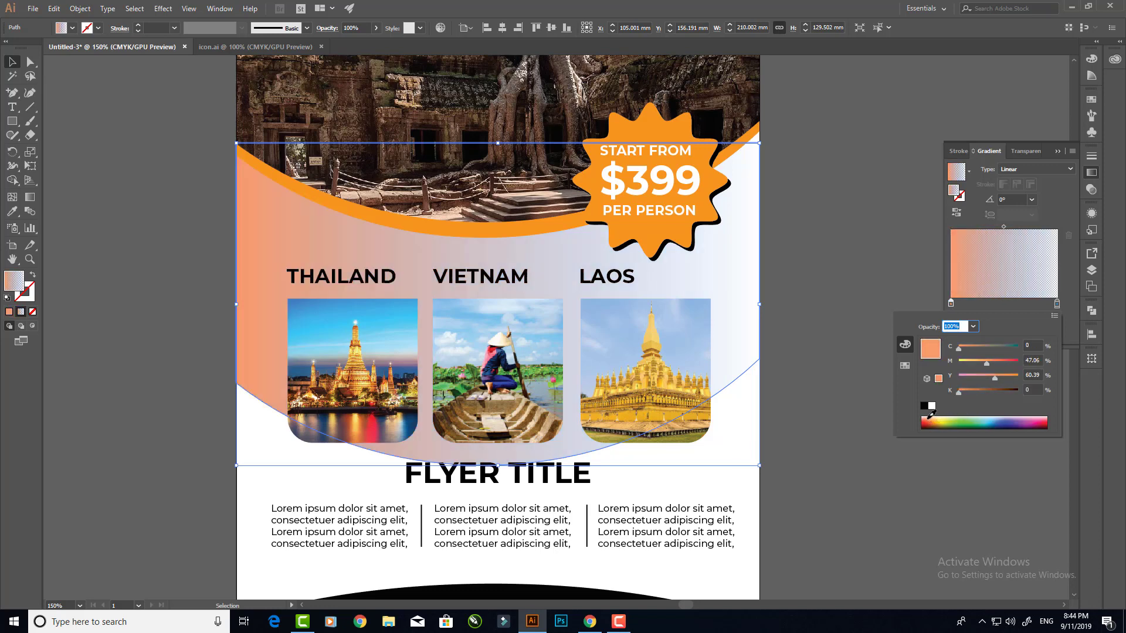
click(992, 364)
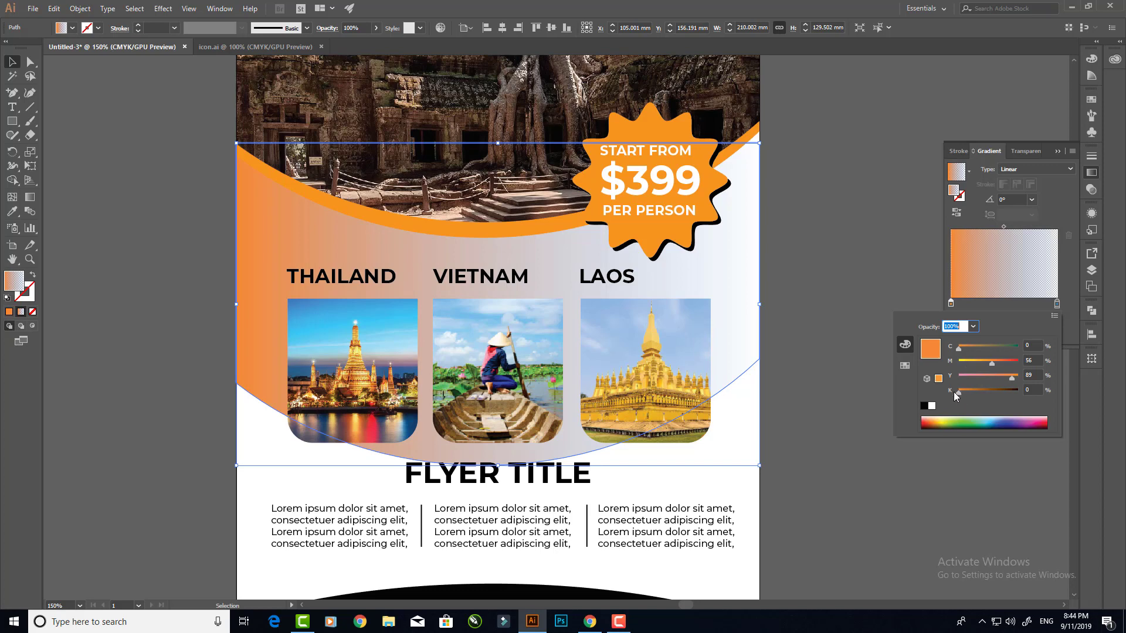
click(1057, 305)
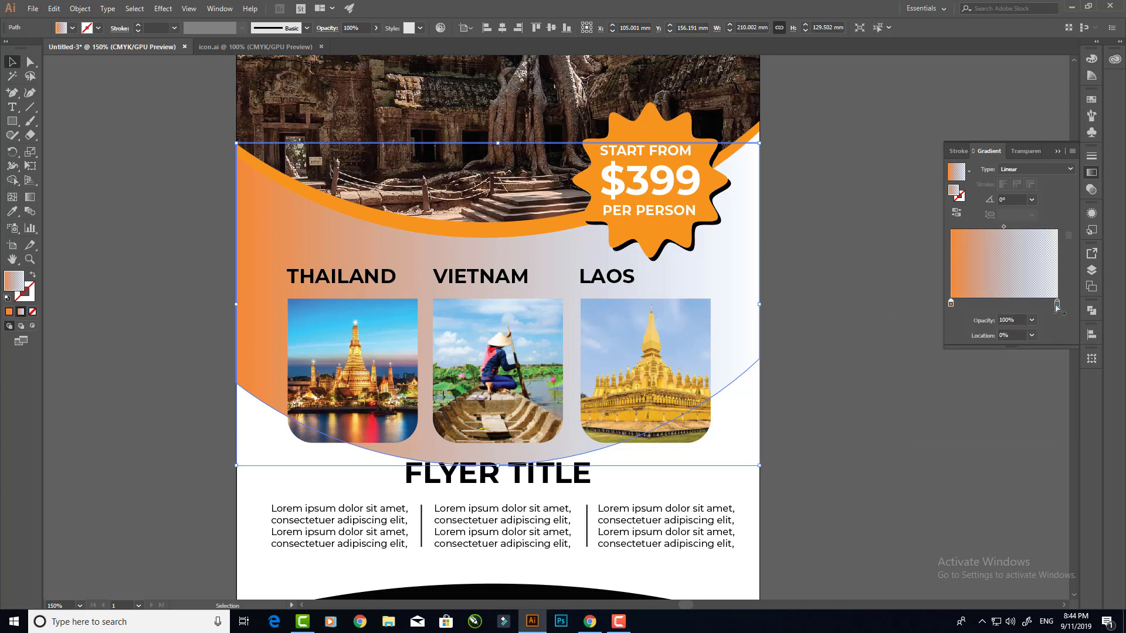
double_click(1057, 305)
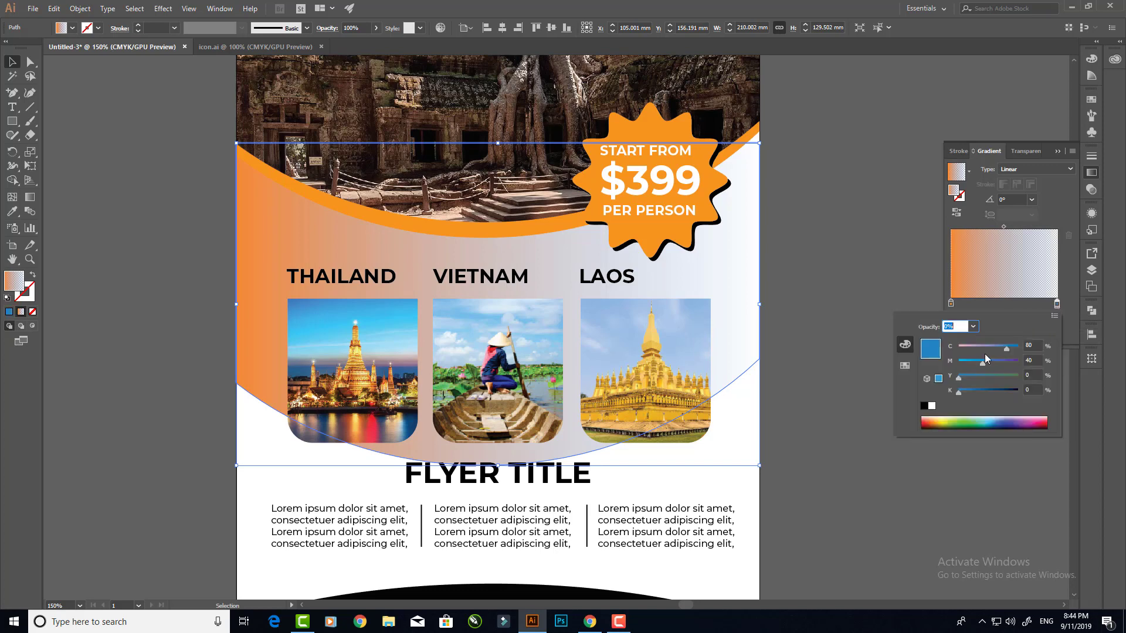
click(939, 420)
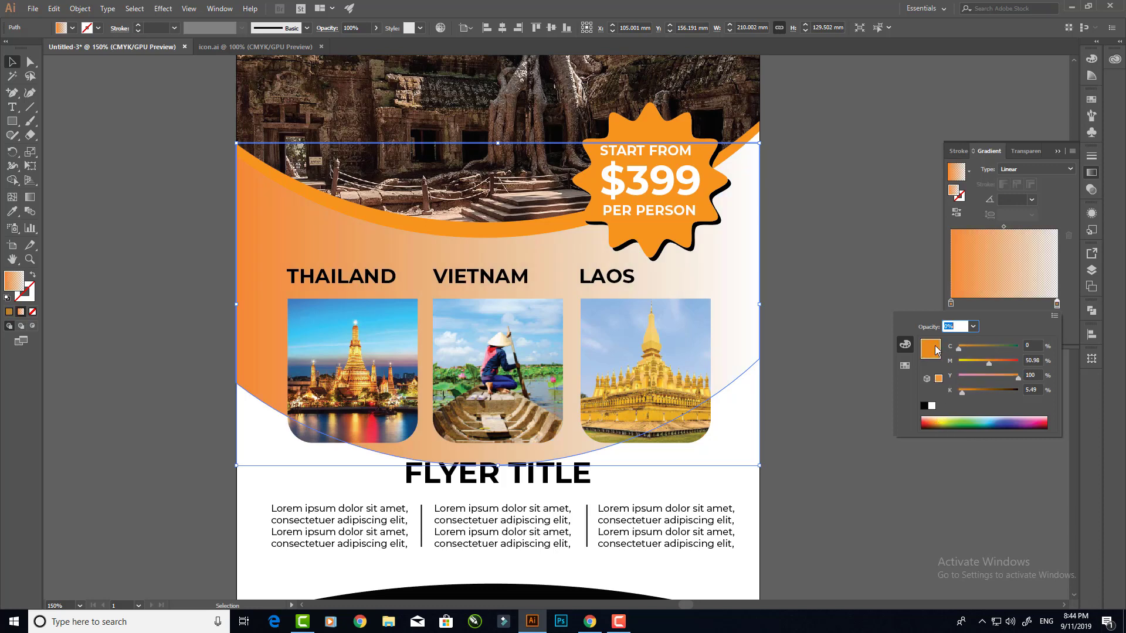
drag(986, 368, 994, 366)
key(Return)
text(0)
key(Return)
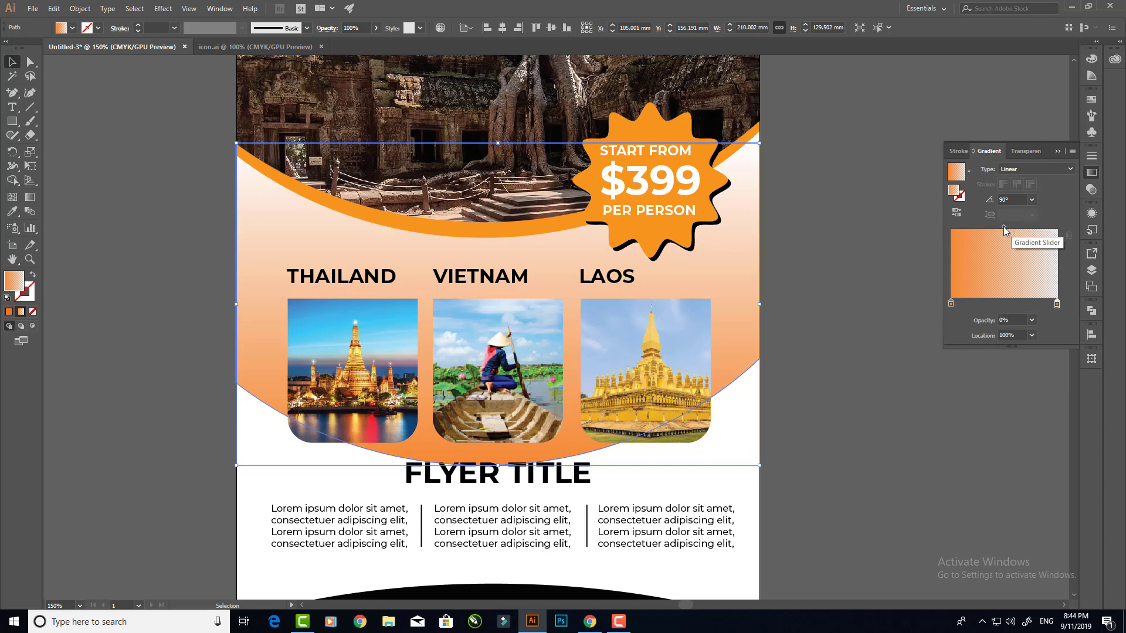
drag(1004, 226, 981, 226)
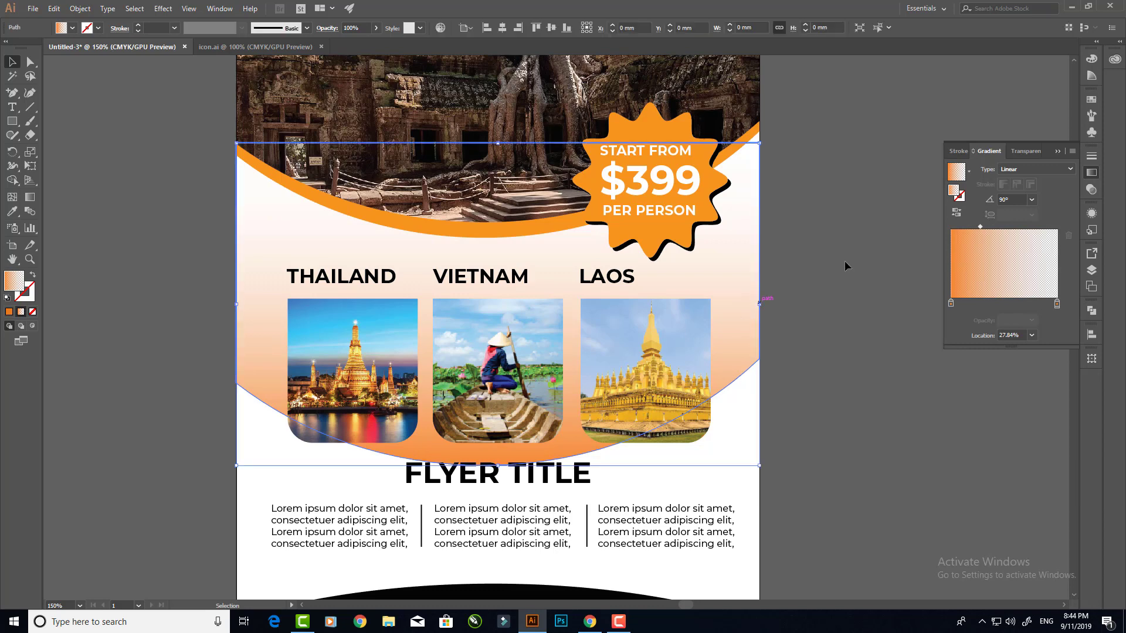
Drop the gradient curve's opacity to 35% and raise its bottom edge slightly.
click(1057, 151)
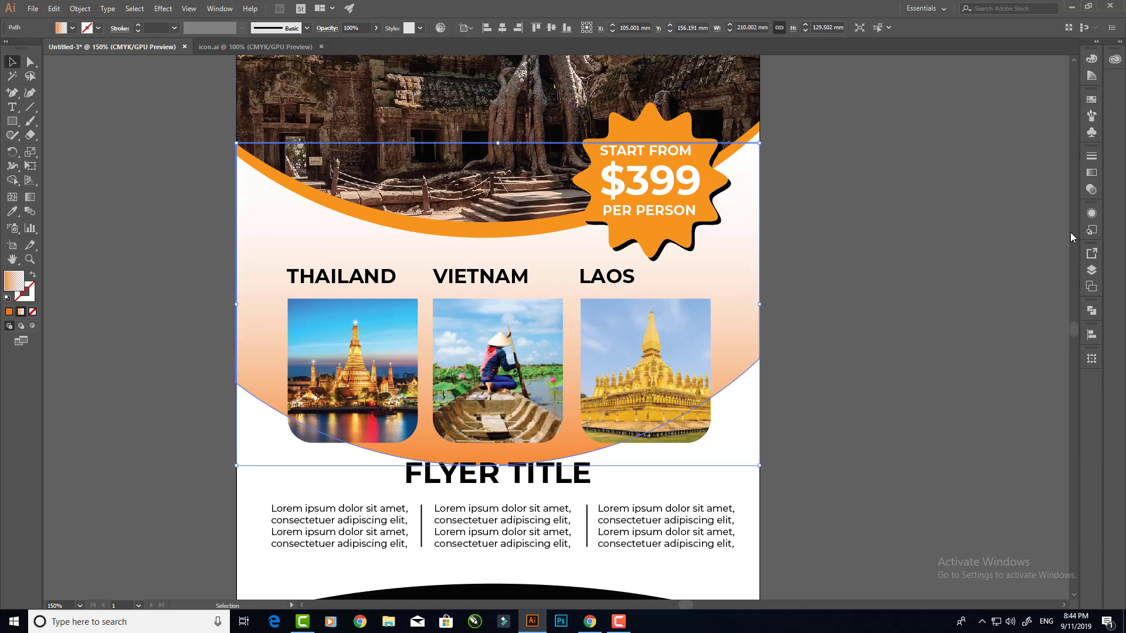
click(1091, 270)
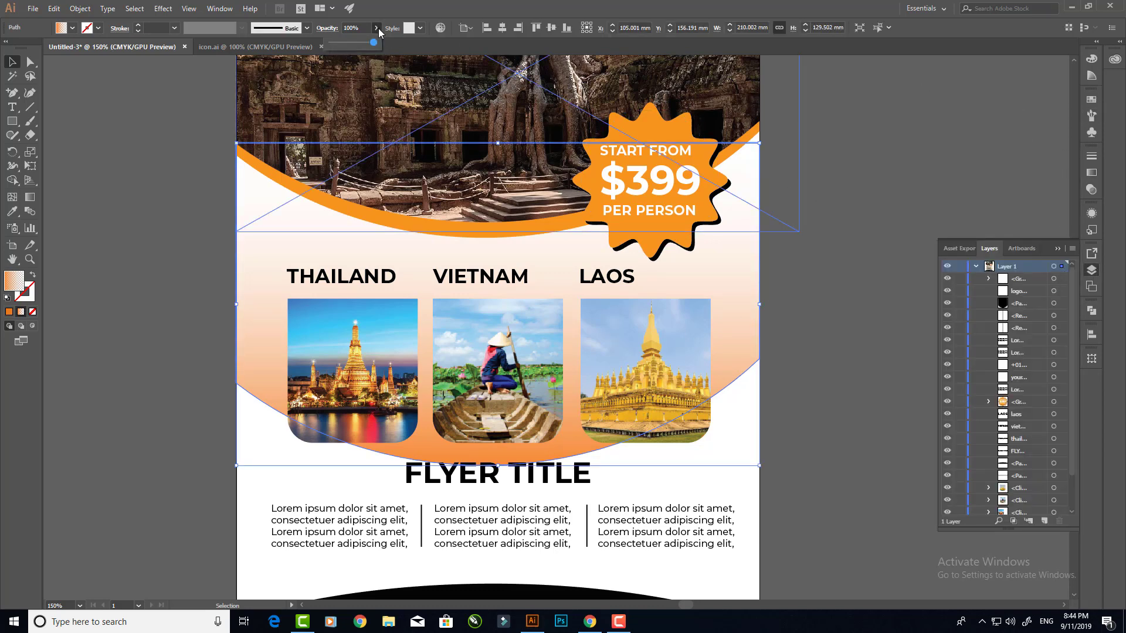
drag(369, 43, 363, 44)
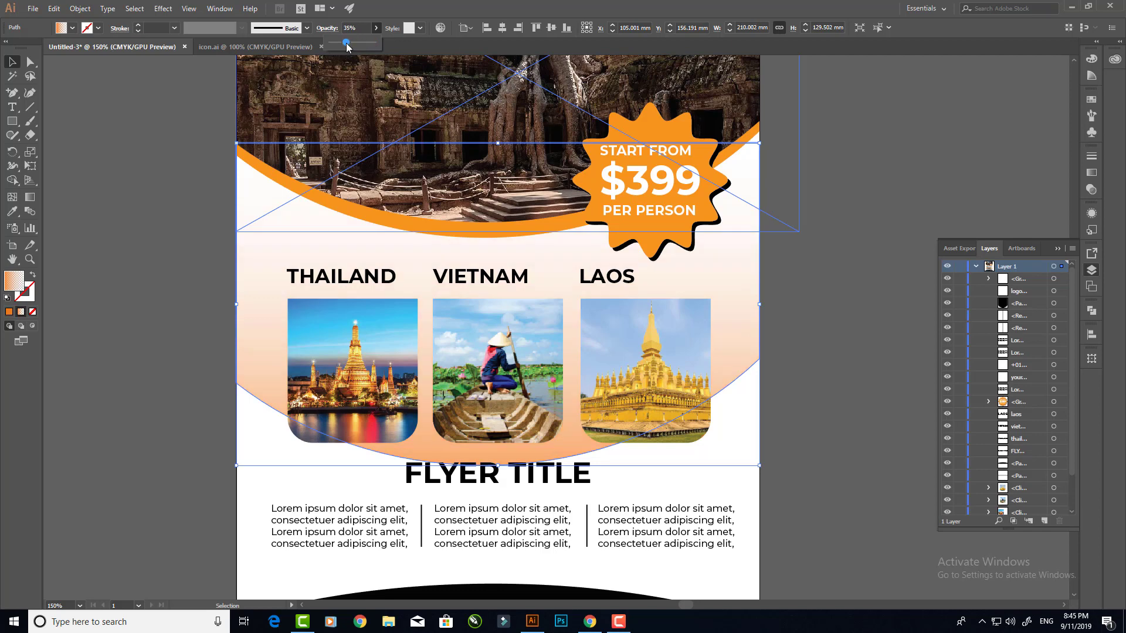
drag(497, 465, 494, 455)
click(792, 329)
key(ctrl+0)
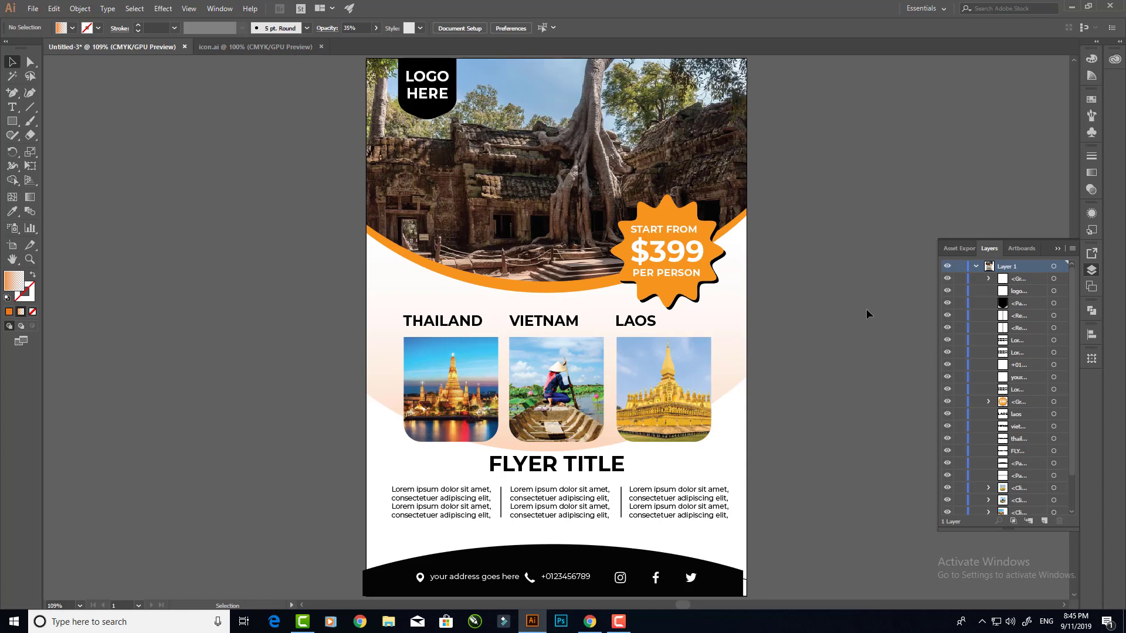
Shift the country photos and labels up slightly and position a FLYER TITLE copy.
scroll(633, 515, up, 2)
drag(762, 355, 416, 208)
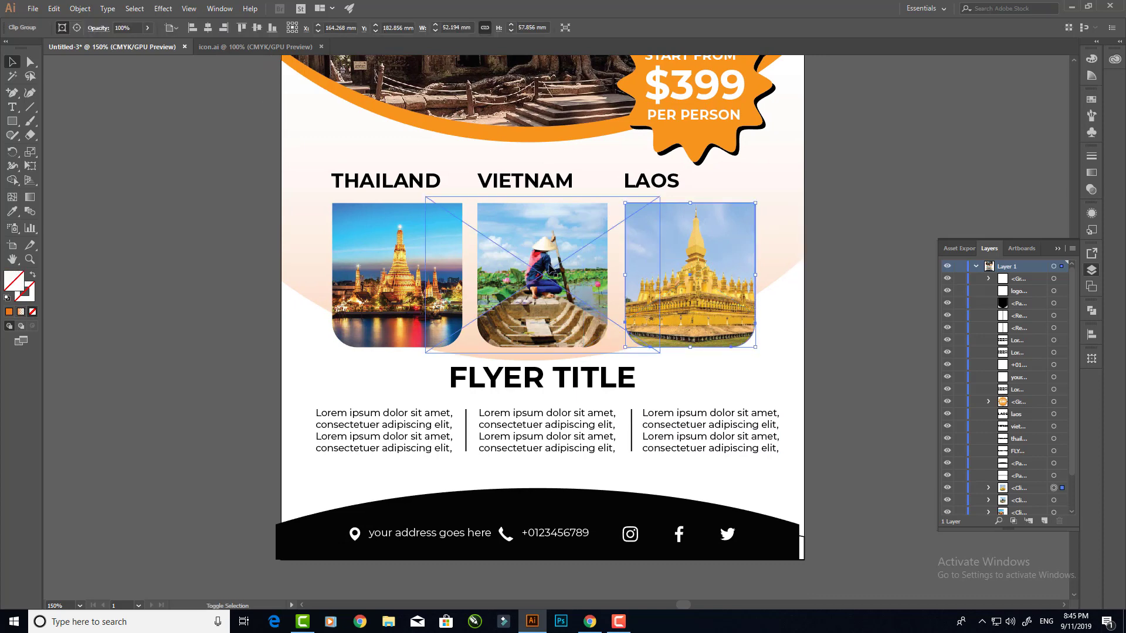
drag(329, 169, 759, 211)
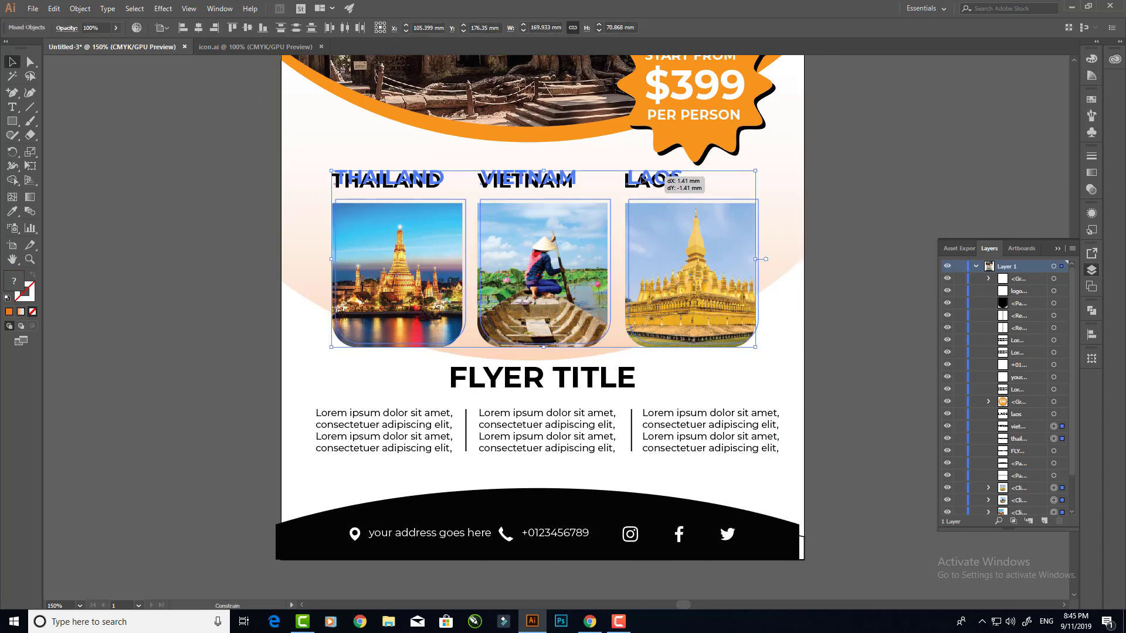
drag(545, 265, 545, 259)
click(795, 273)
mouse_move(564, 382)
mouse_down()
mouse_move(566, 367)
mouse_move(517, 375)
mouse_up()
scroll(729, 422, up, 2)
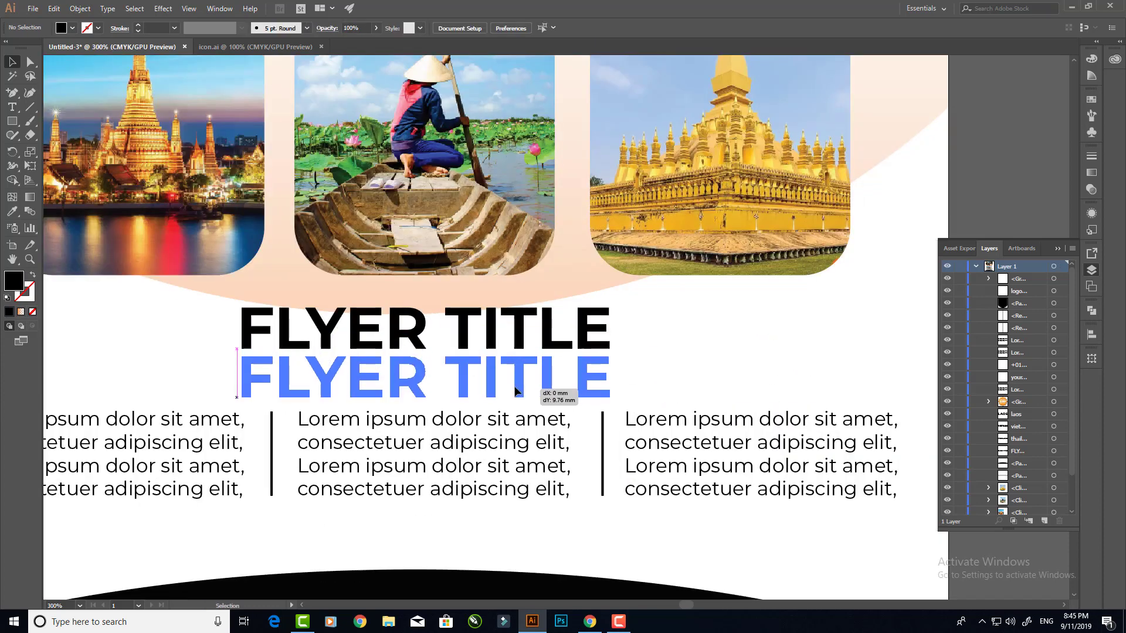
Retype the copy as 'travel flyer template', set it to ExtraLight, and scale it down.
key(t)
triple_click(434, 384)
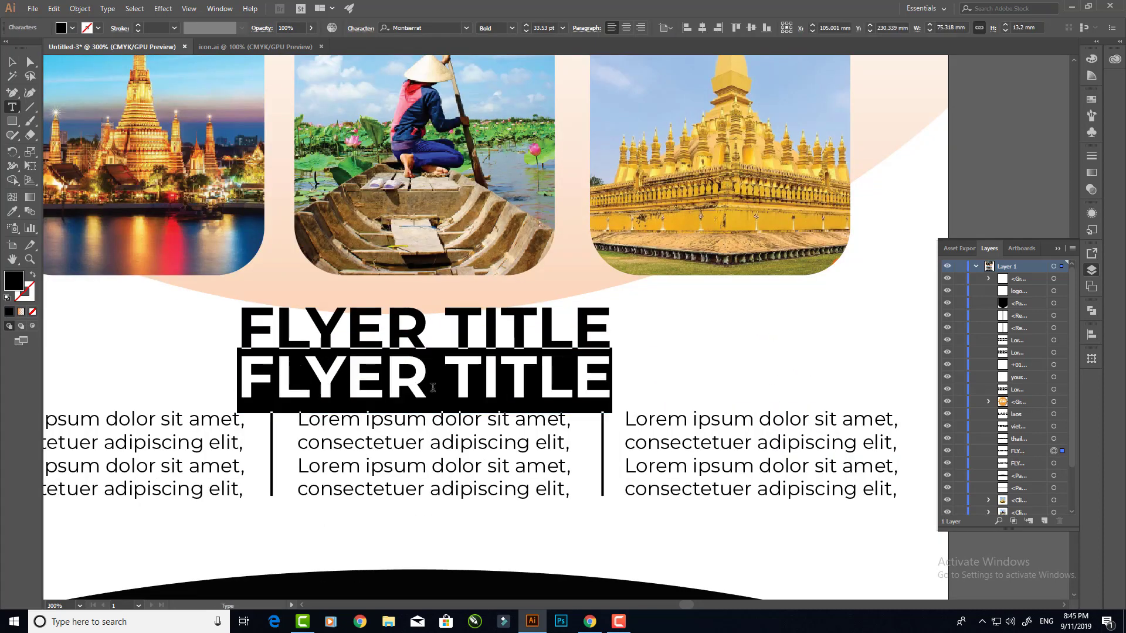
text(travel fl)
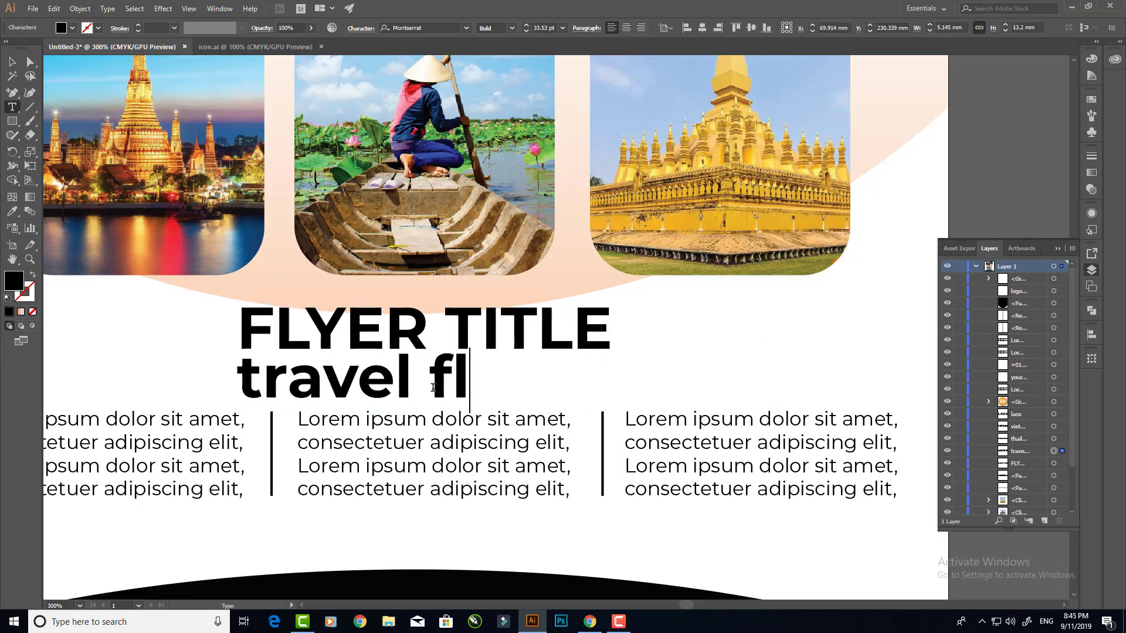
text(yer template)
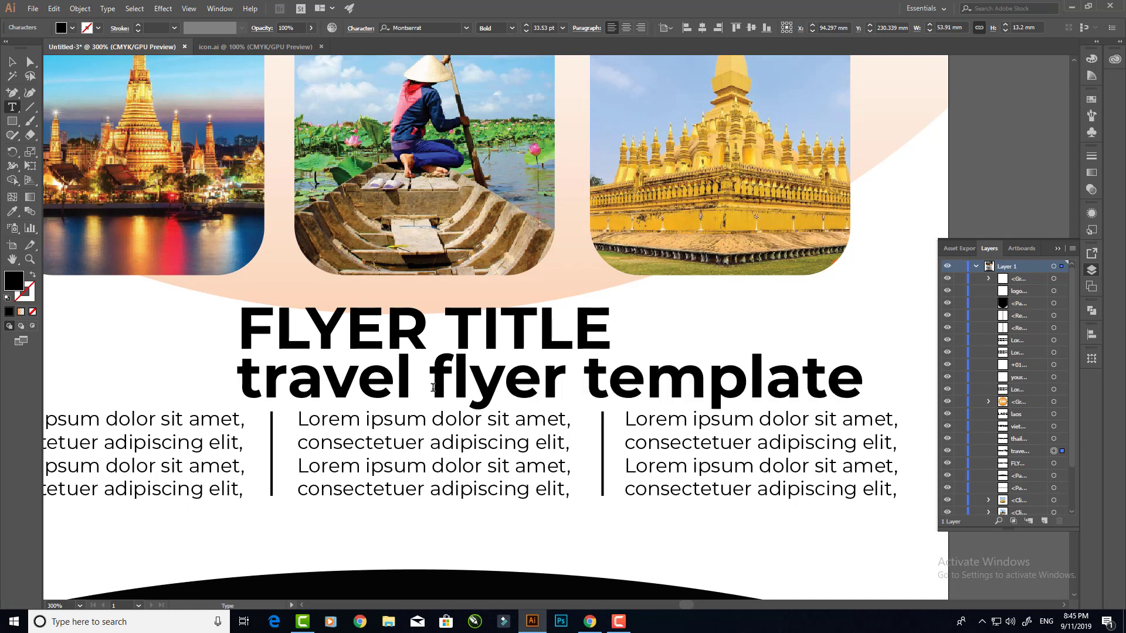
click(11, 61)
click(512, 28)
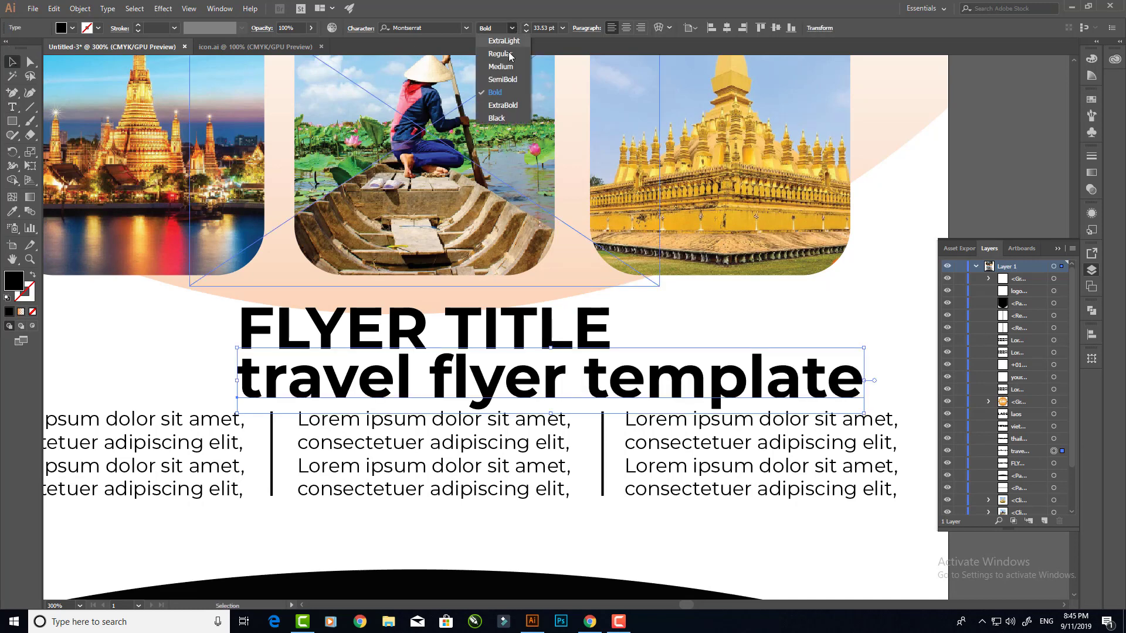
click(504, 41)
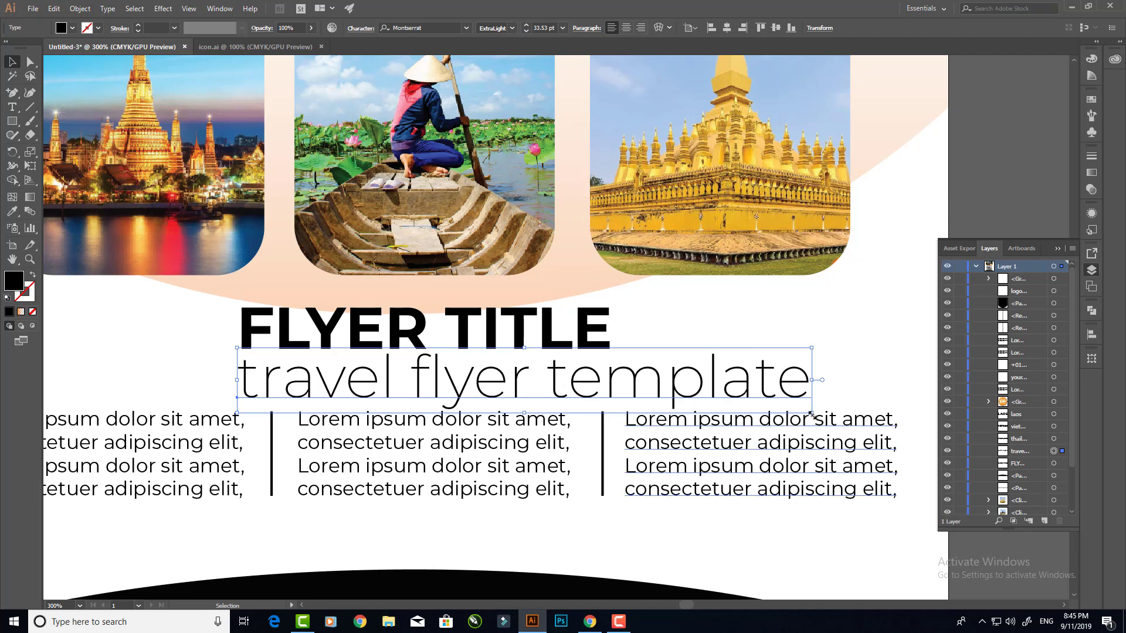
drag(812, 398, 613, 398)
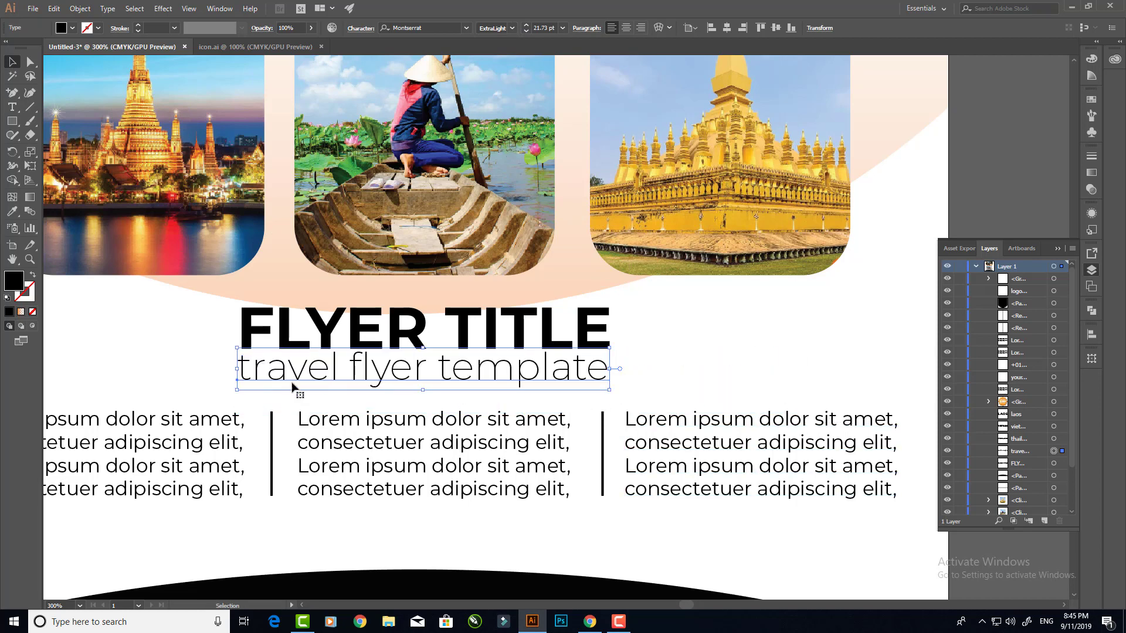
drag(241, 391, 244, 391)
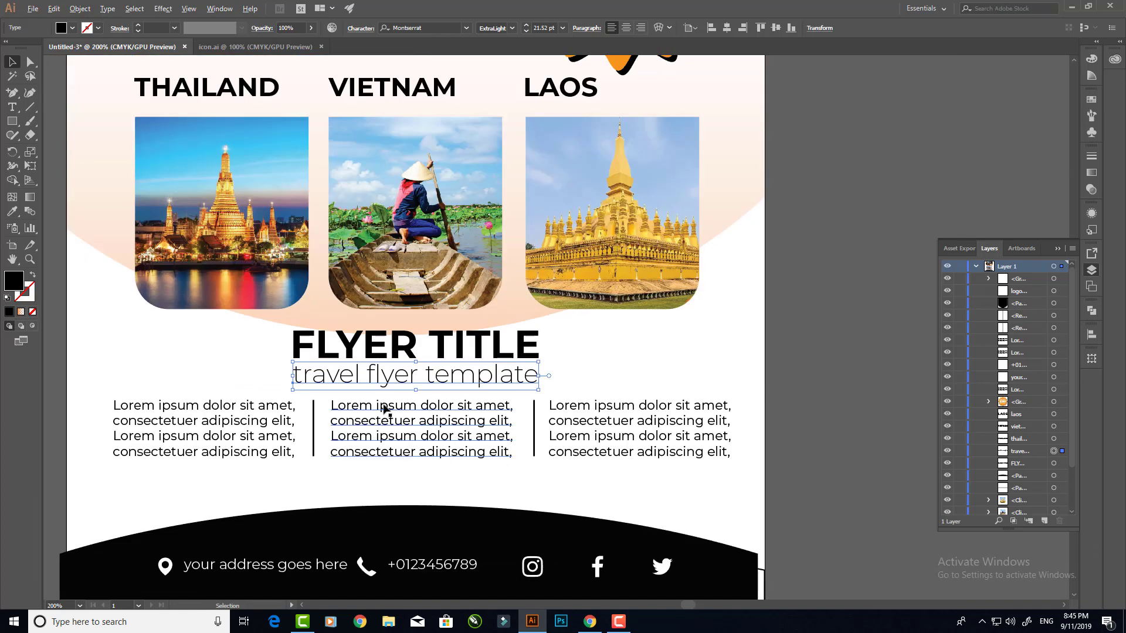
key(ctrl+minus)
Group the three body text columns with their dividers, lower them and centre on the artboard.
click(811, 452)
scroll(627, 321, down, 3)
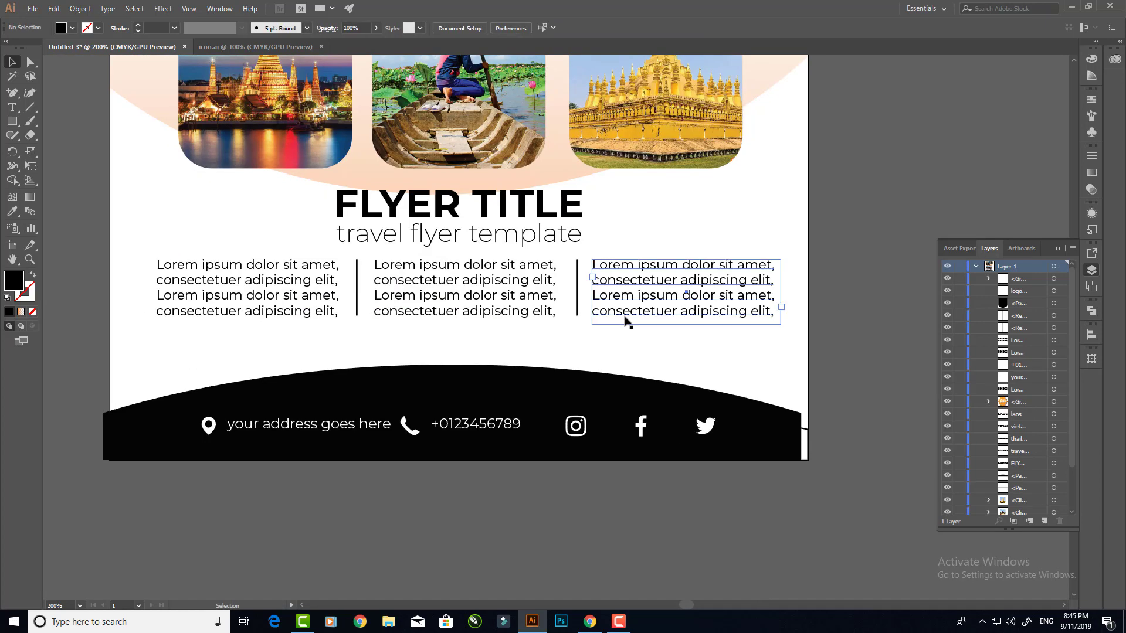
click(577, 314)
shift+click(532, 318)
shift+click(357, 305)
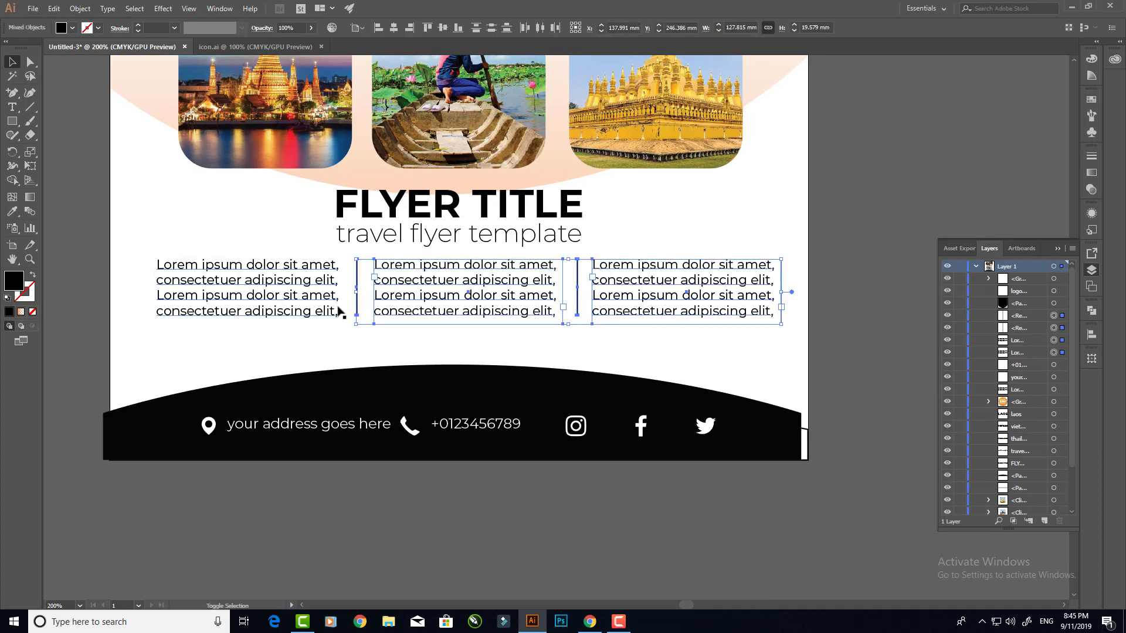
drag(334, 306, 331, 324)
key(ctrl+g)
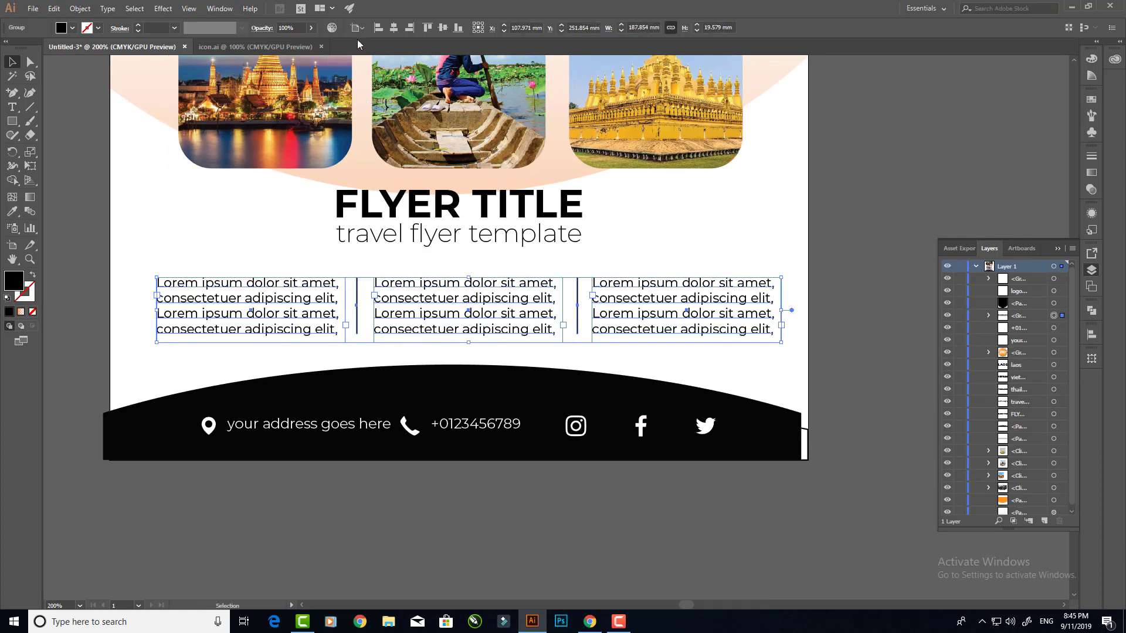
click(397, 31)
click(850, 322)
Move the title and subtitle down and lower the body text group slightly.
click(520, 242)
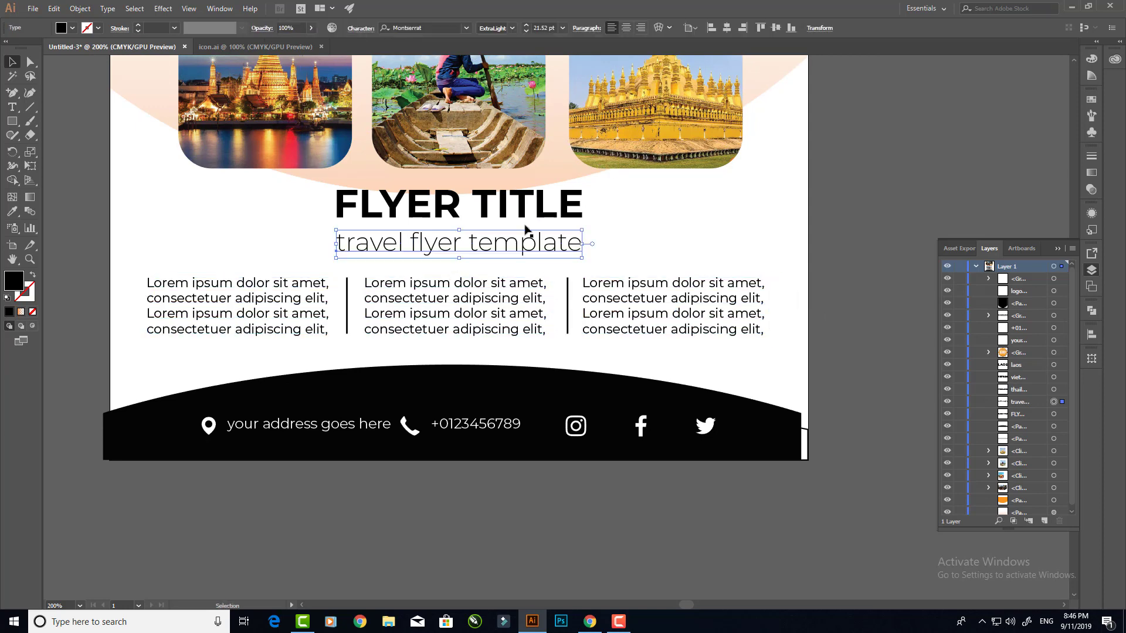
shift+click(525, 213)
drag(524, 213, 525, 232)
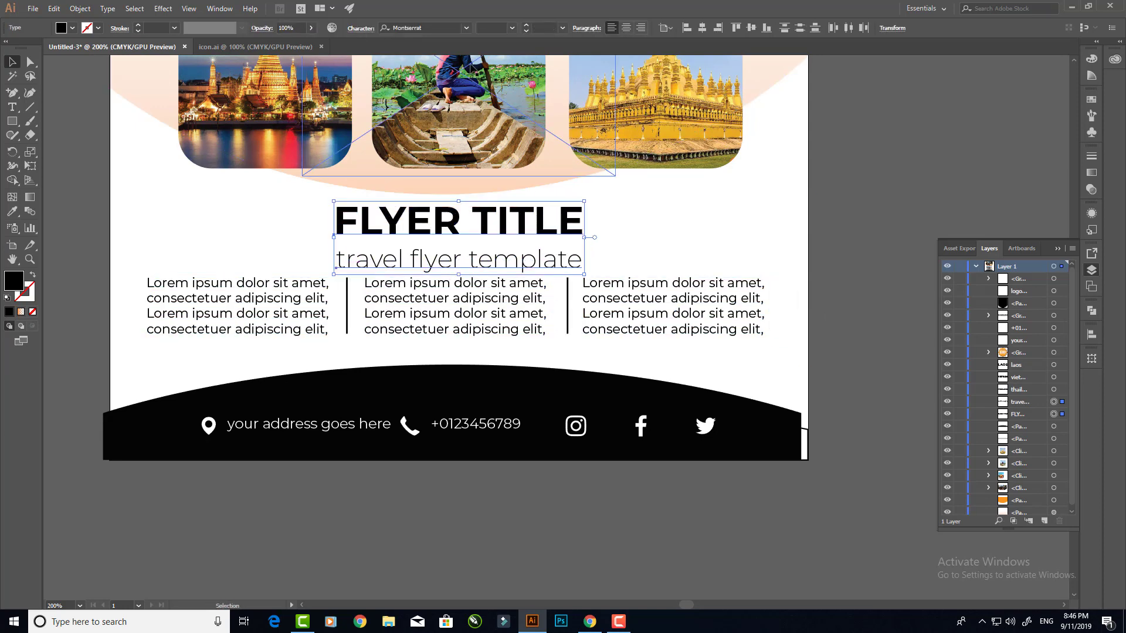
click(841, 258)
drag(518, 330, 517, 342)
Lower the black footer's curved top, centre it horizontally, and nudge the body text down.
click(465, 381)
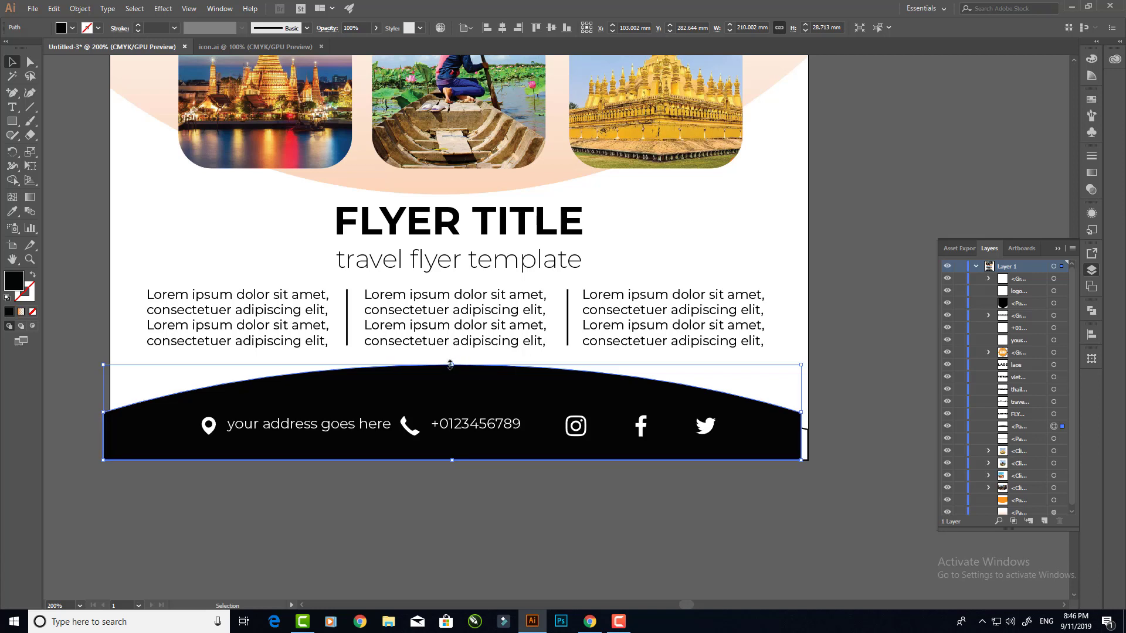
drag(450, 364, 450, 376)
click(648, 280)
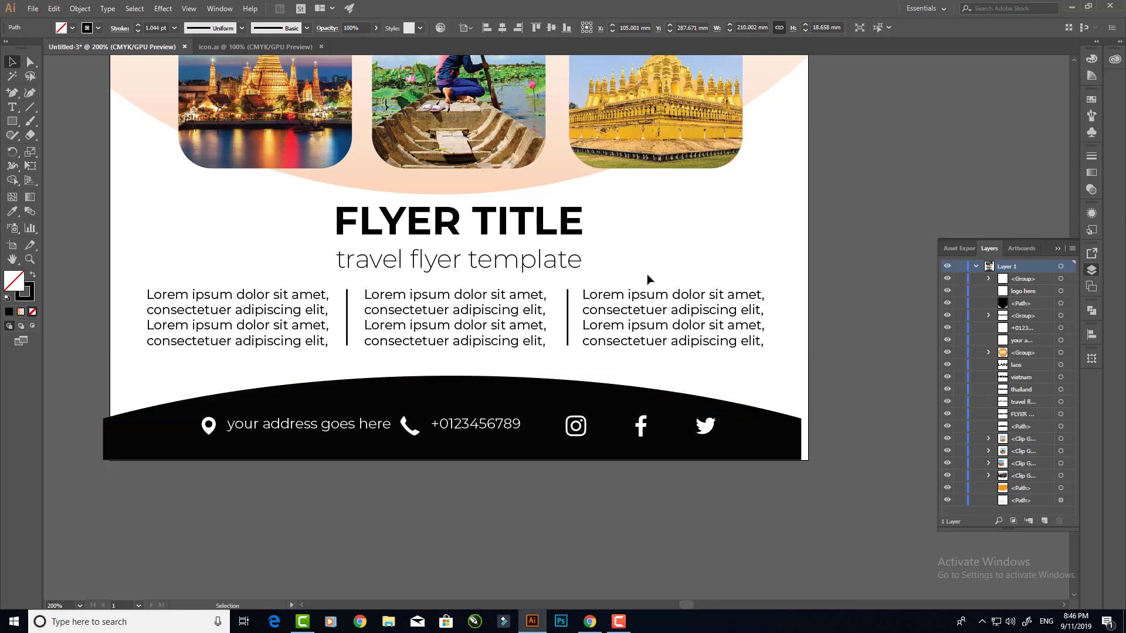
click(592, 402)
click(502, 28)
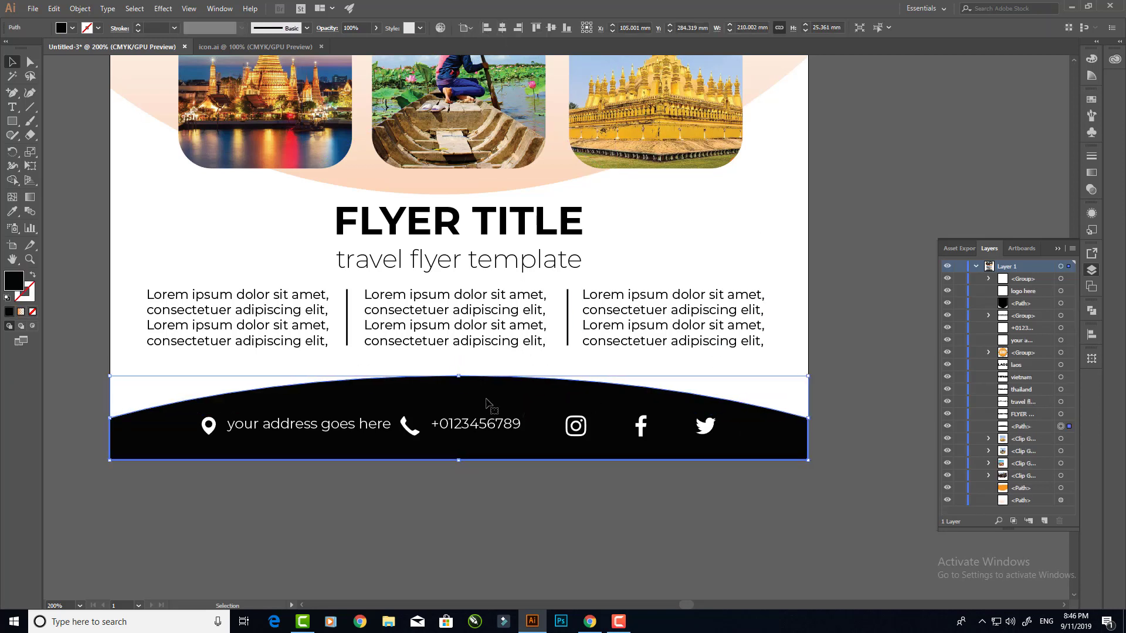
drag(459, 378, 459, 390)
drag(520, 352, 520, 363)
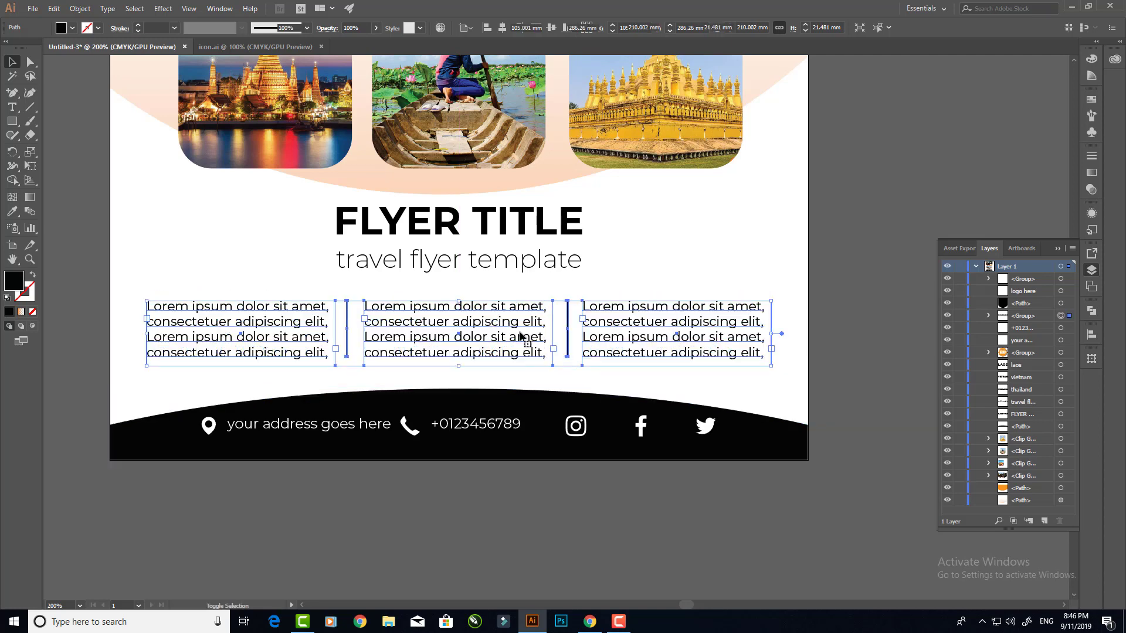
click(520, 250)
Group the three country photos together with their country labels.
key(ctrl+0)
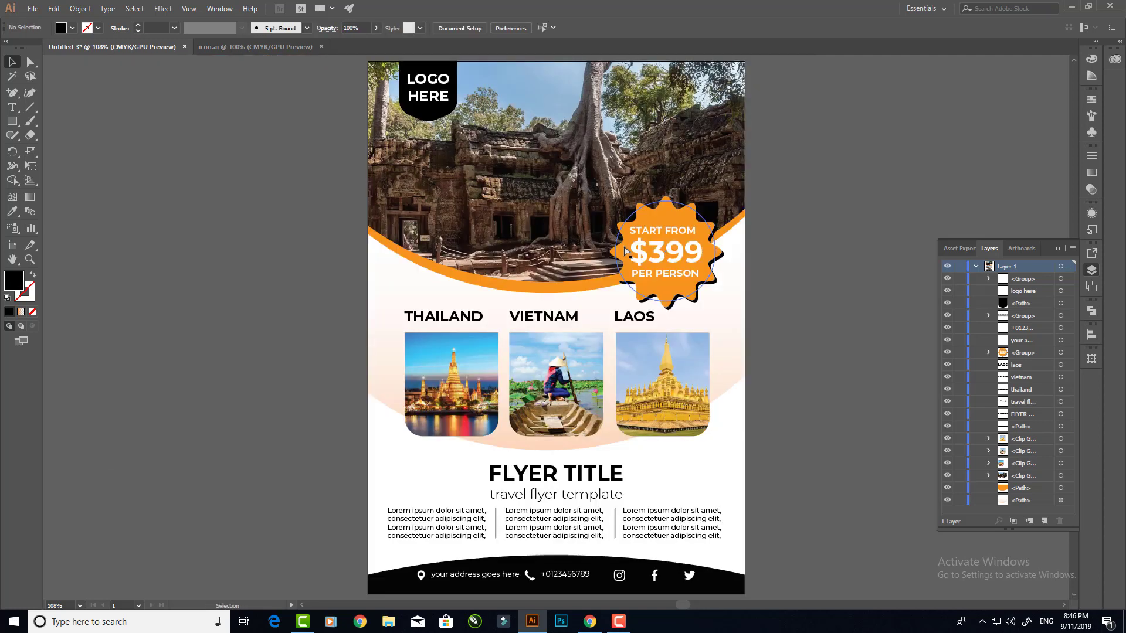
drag(777, 371, 586, 440)
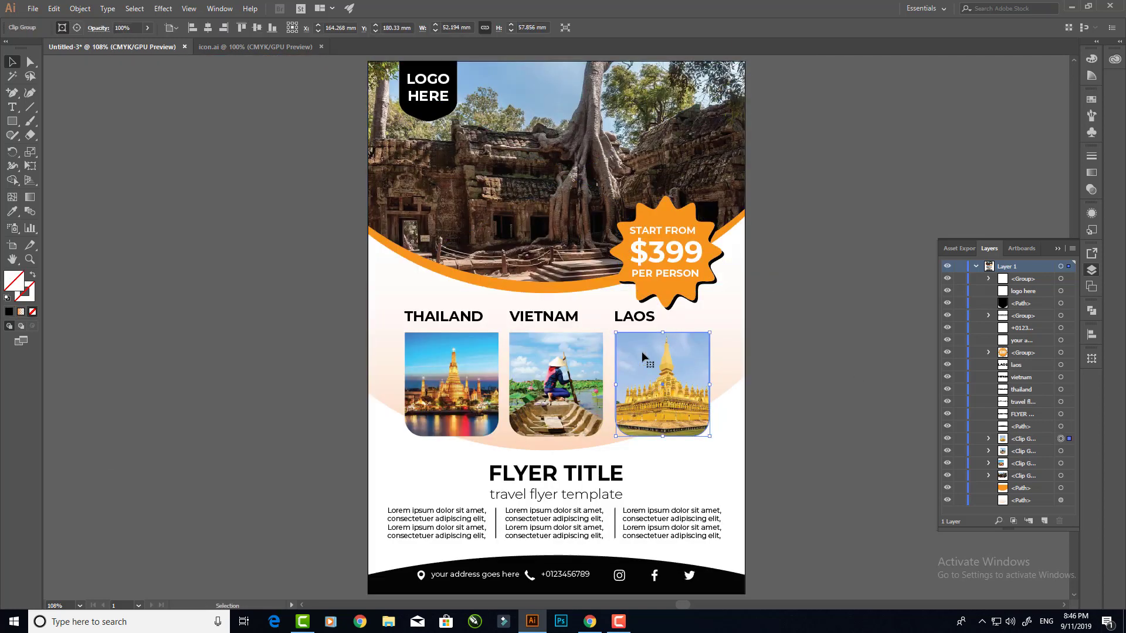
shift+click(634, 316)
shift+click(543, 316)
shift+click(568, 366)
shift+click(430, 353)
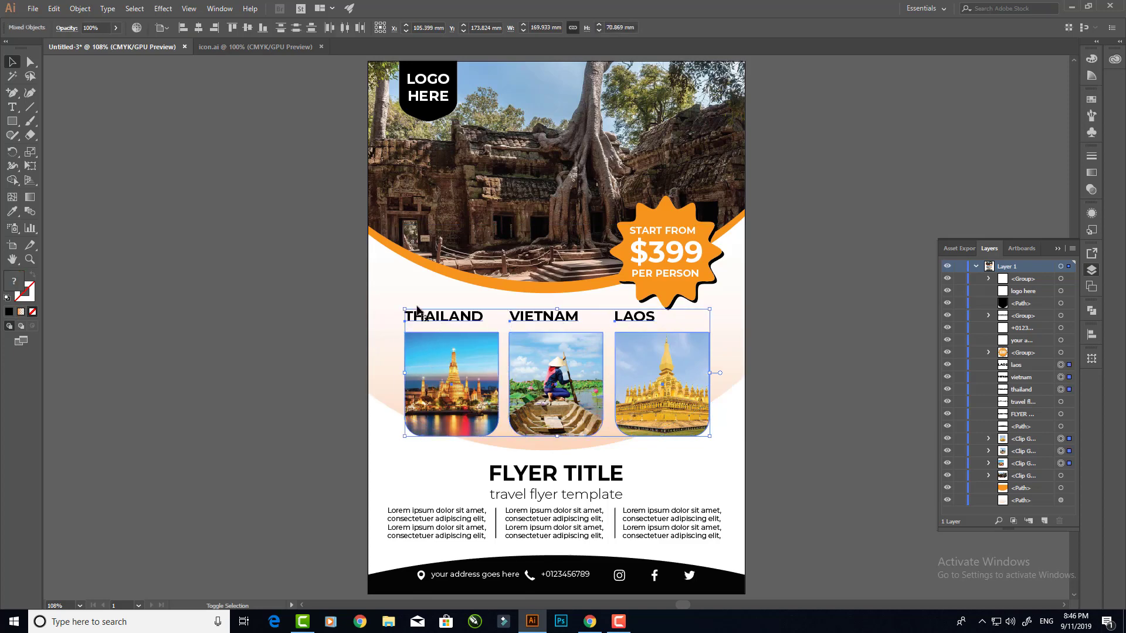
click(66, 13)
click(88, 53)
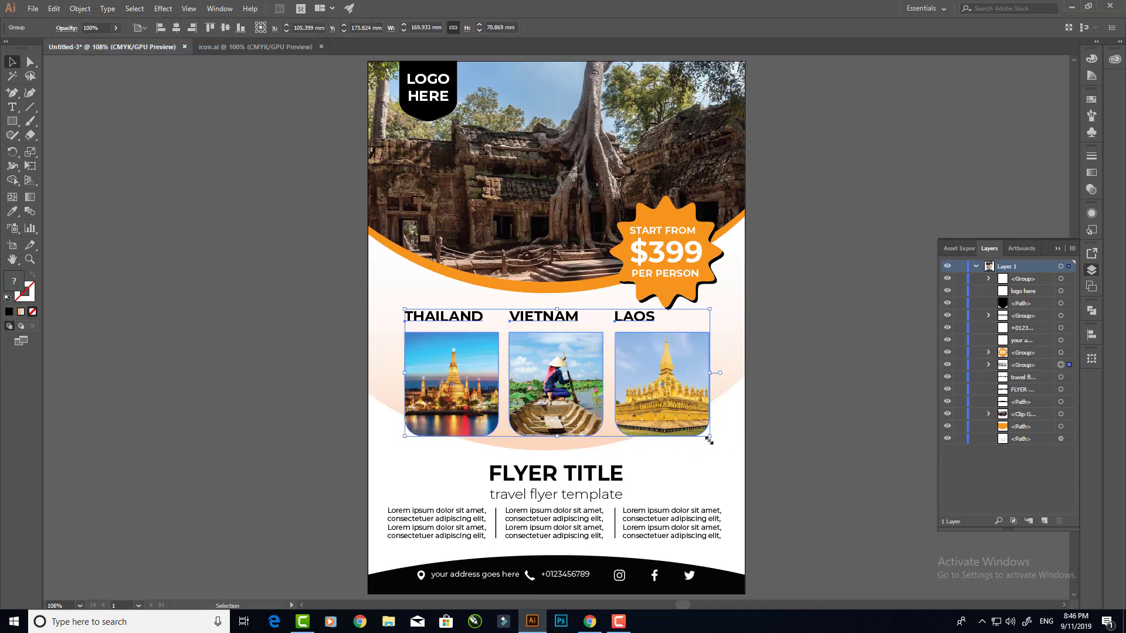
Enlarge the photo group to about 187 × 76 mm and nudge it slightly down.
drag(709, 440, 726, 450)
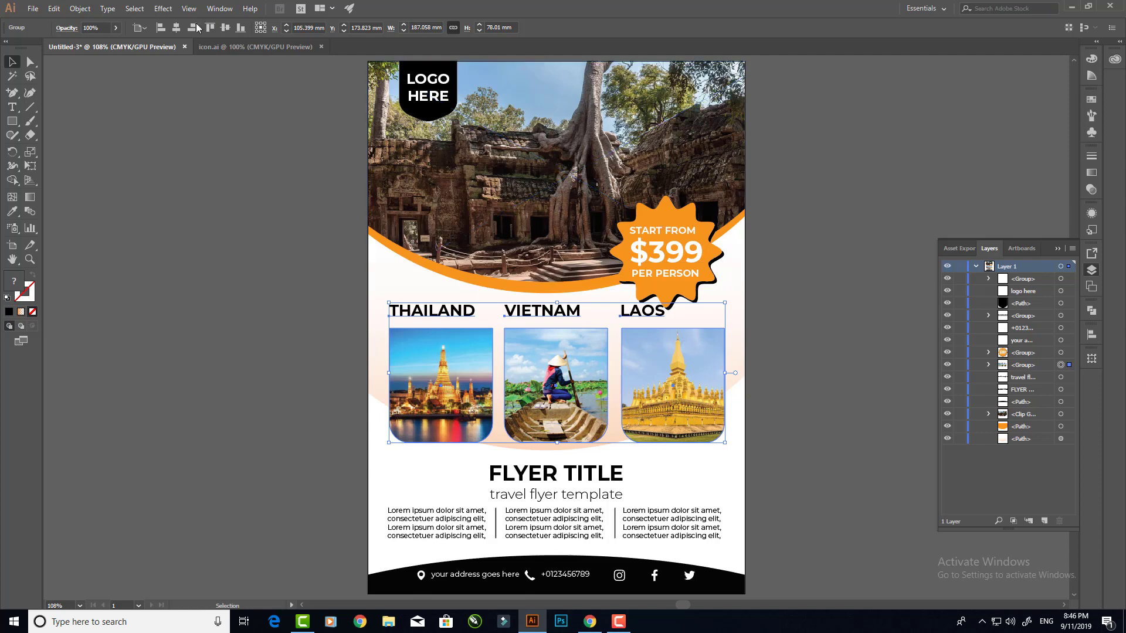
key(Down)
key(Down)
key(Down)
key(Left)
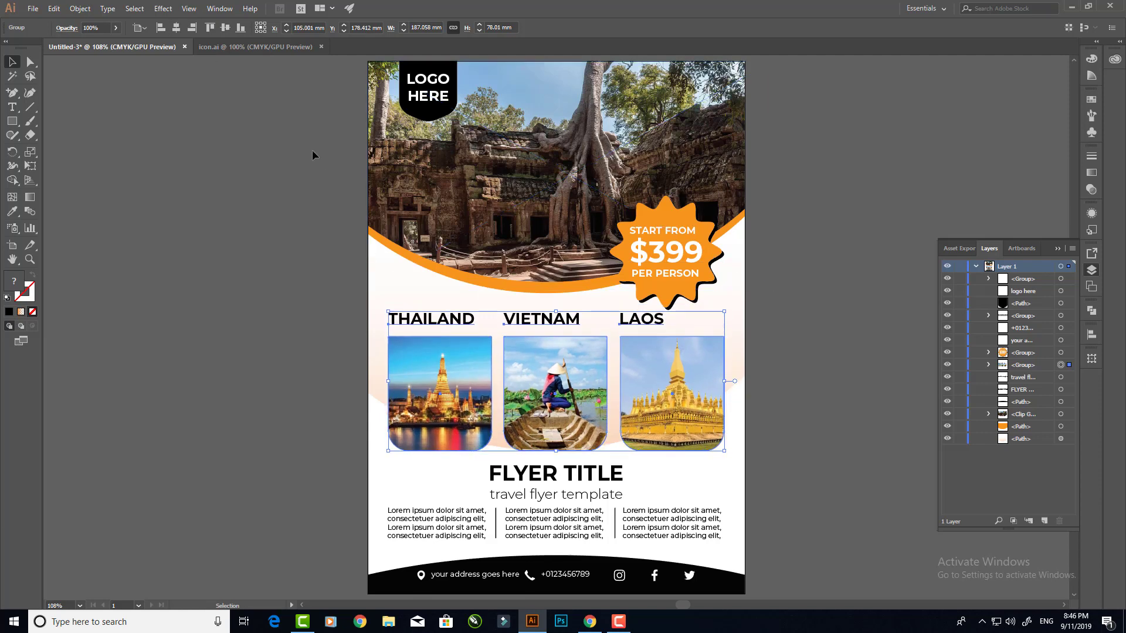
key(Down)
key(Down)
key(Down)
drag(805, 229, 731, 232)
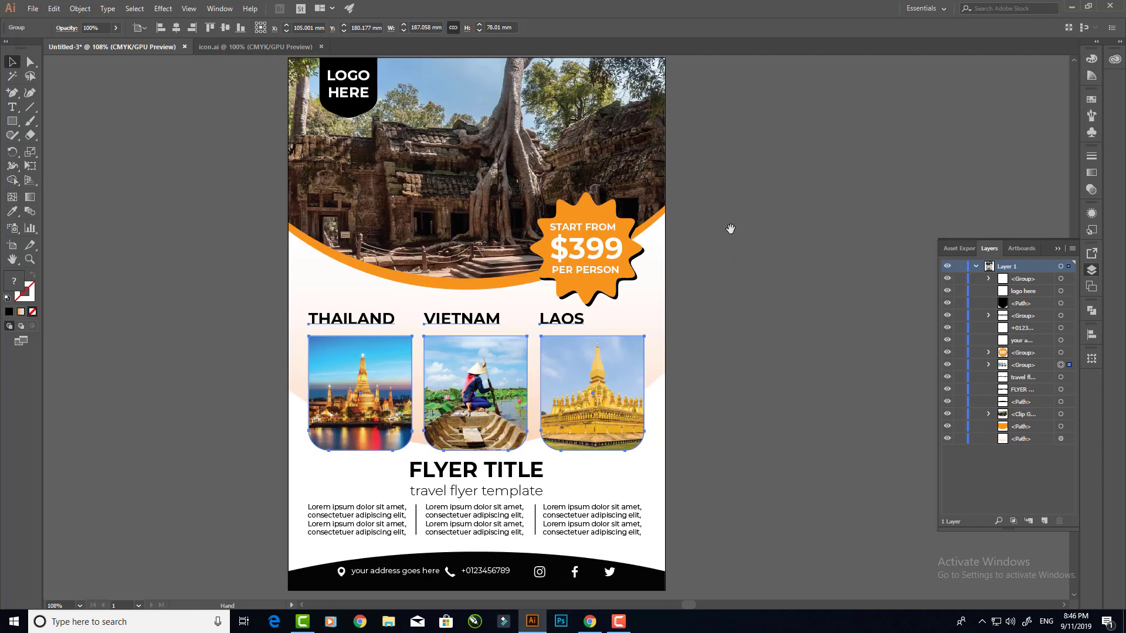
click(1059, 249)
click(994, 188)
key(ctrl+0)
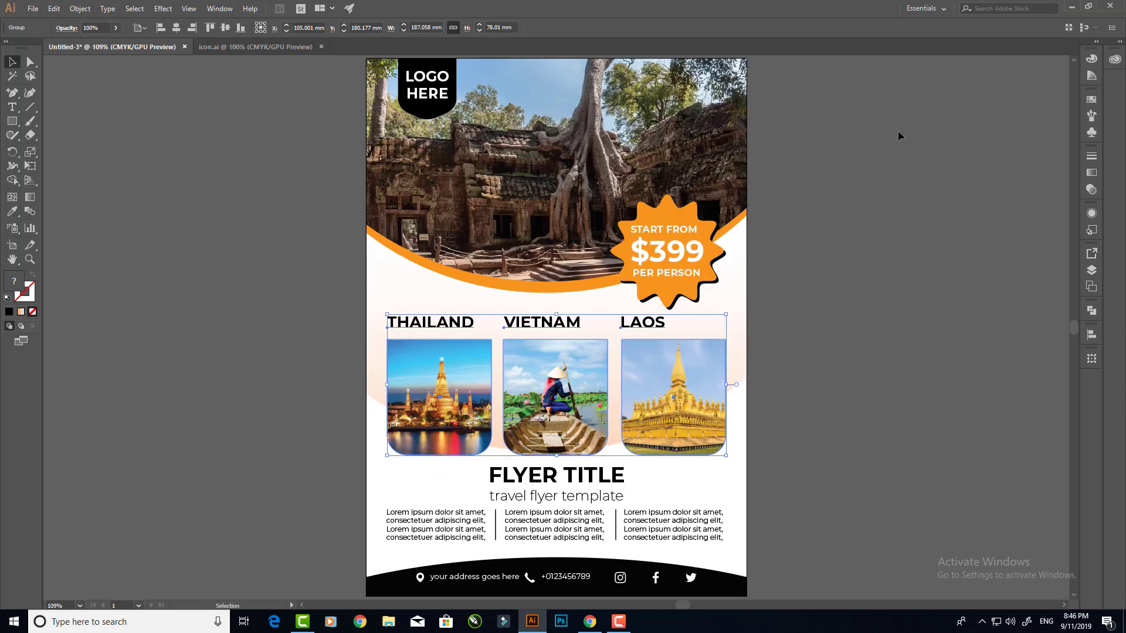